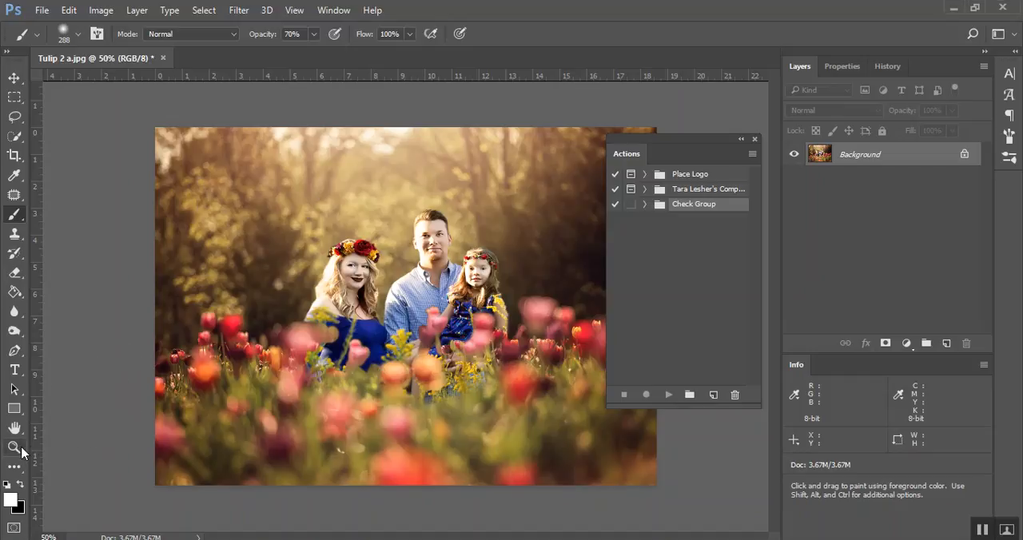
Load the action set file LS Advanced Retouch Photoshop Actions.atn
click(11, 450)
click(317, 36)
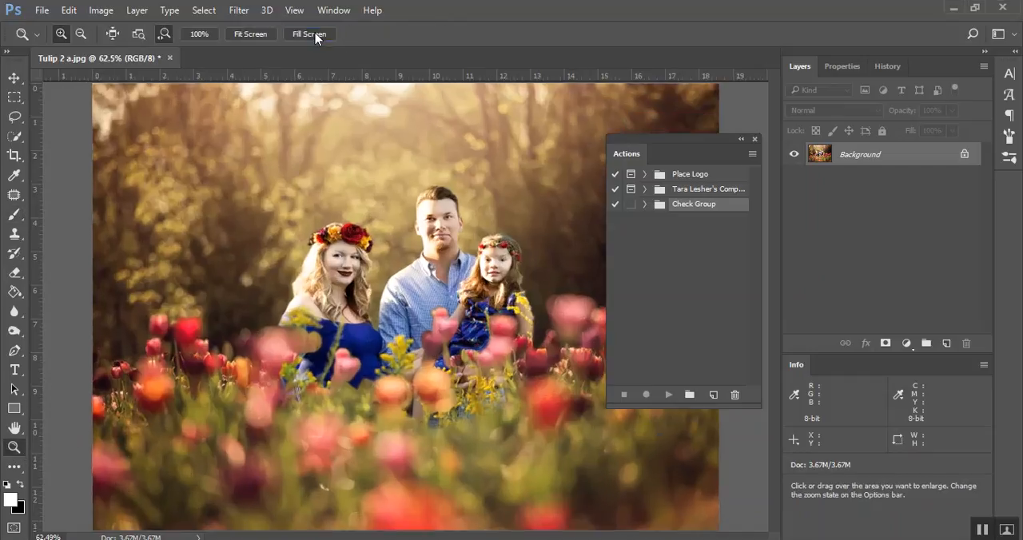
click(752, 155)
click(871, 342)
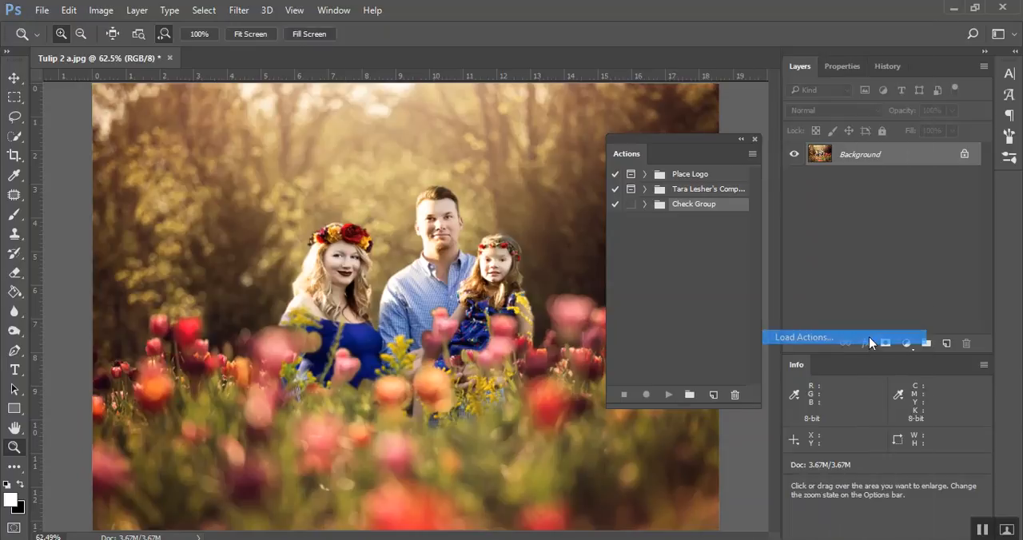
double_click(154, 113)
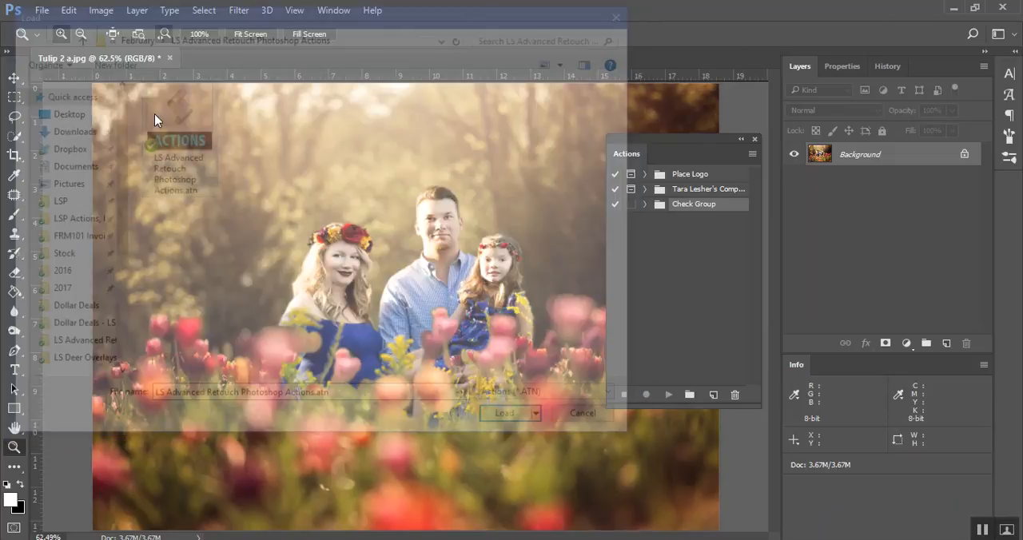
Switch the loaded actions to Button Mode, then make their panel taller and move it over the photo's upper-left corner
click(752, 154)
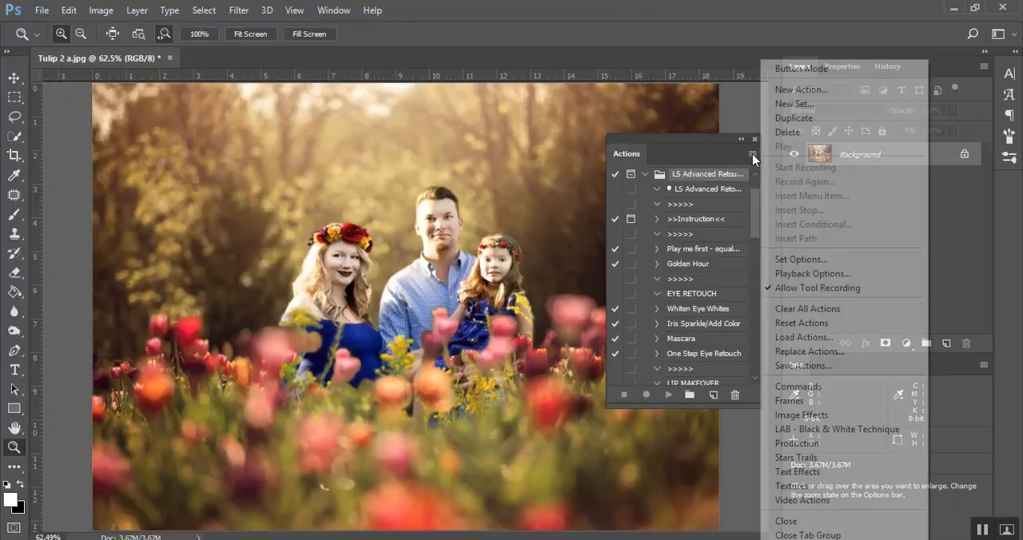
click(798, 70)
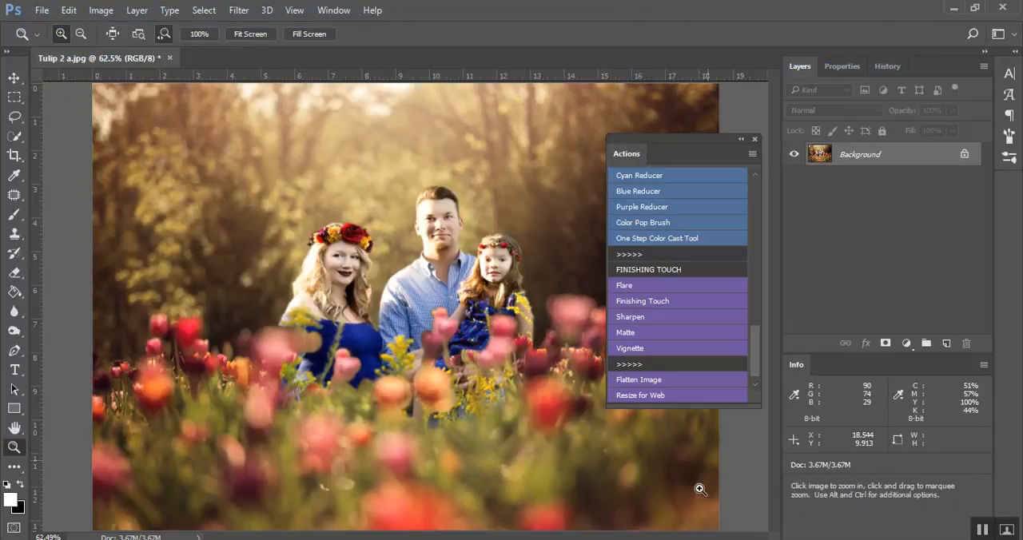
drag(681, 408, 693, 444)
drag(703, 138, 147, 88)
Play the >>Instruction<< action to read the usage notes of the action set, and close the message
scroll(128, 192, up, 15)
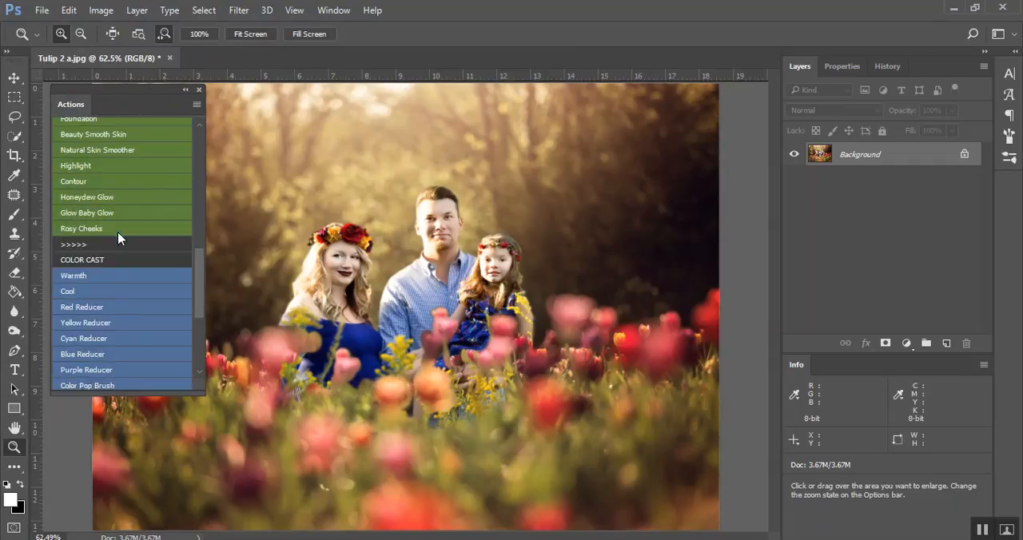
scroll(127, 254, up, 5)
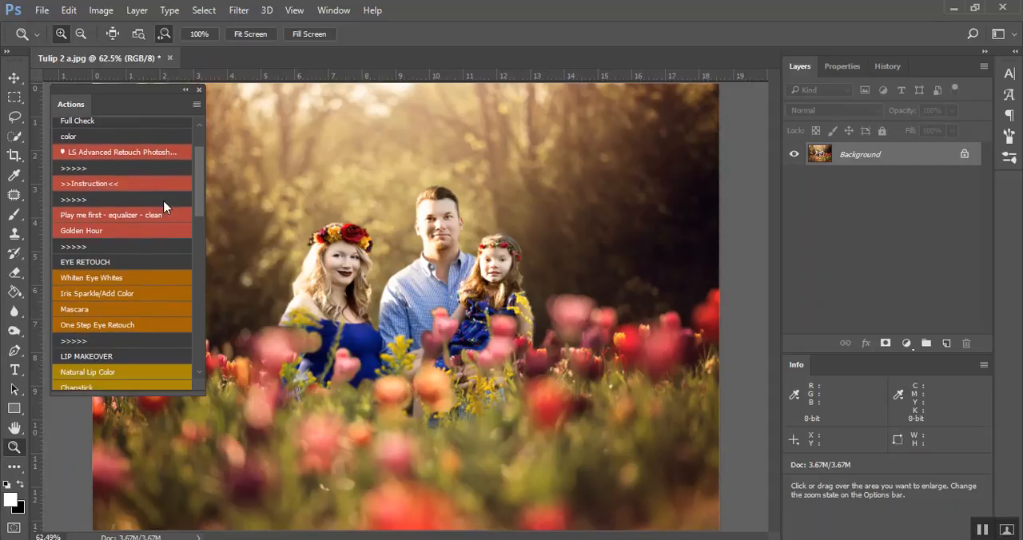
click(108, 184)
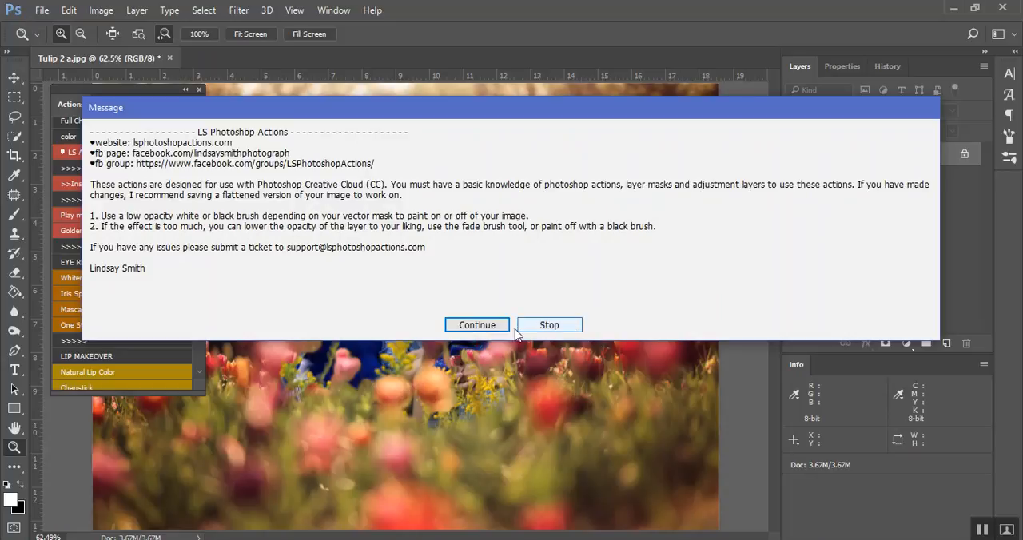
click(477, 325)
Review the set's eye, lip, skin, color cast and finishing touch actions
scroll(130, 242, down, 4)
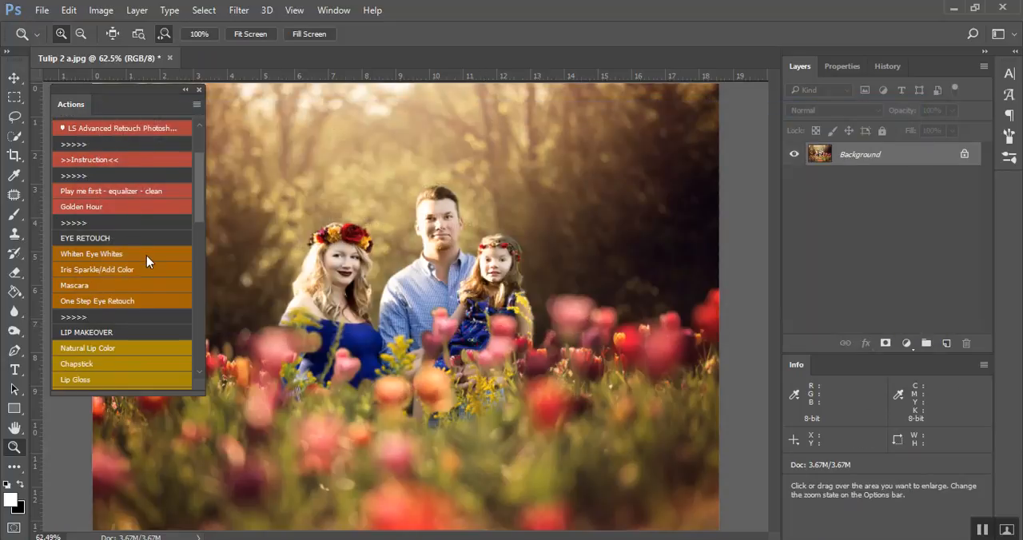
scroll(116, 320, down, 3)
scroll(110, 300, down, 14)
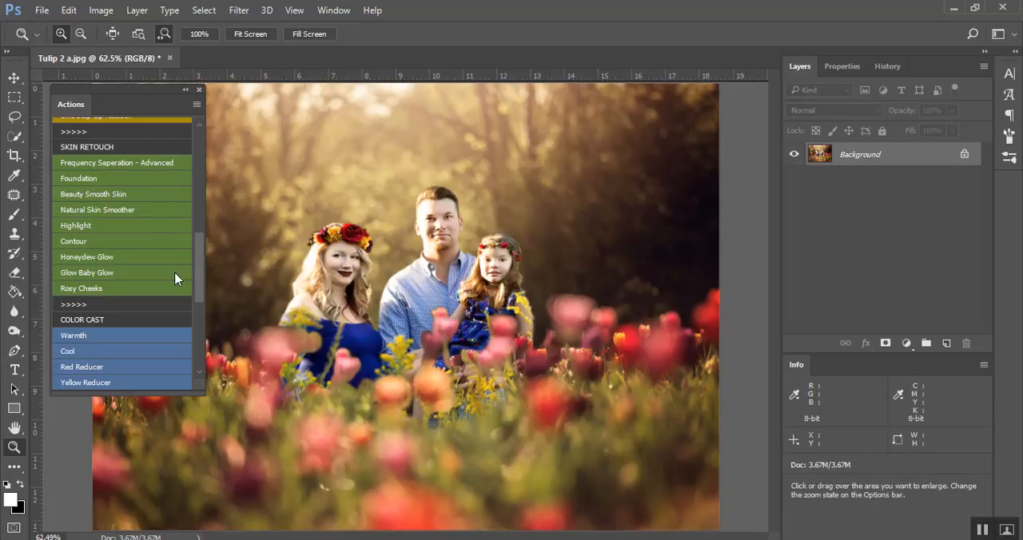
scroll(178, 278, down, 3)
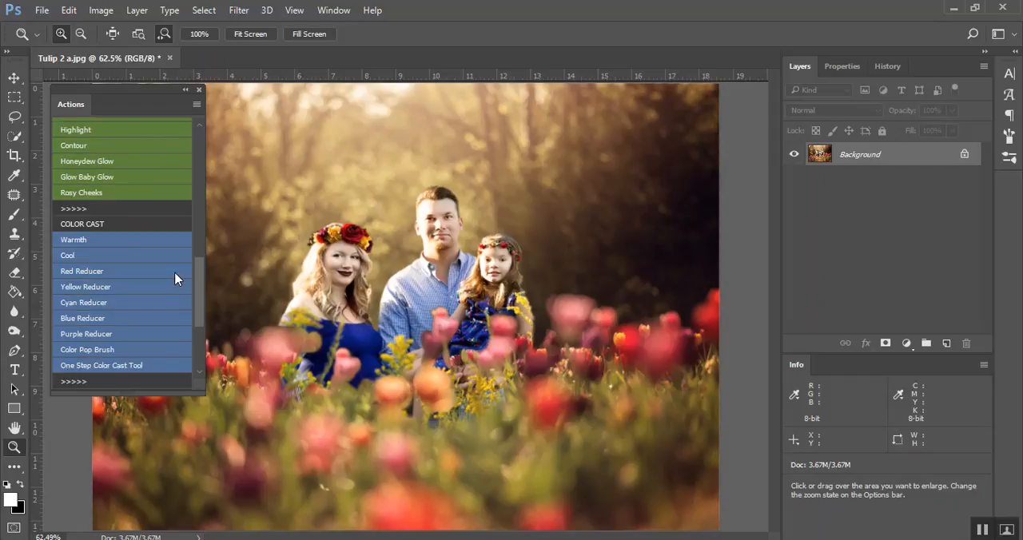
scroll(177, 278, down, 4)
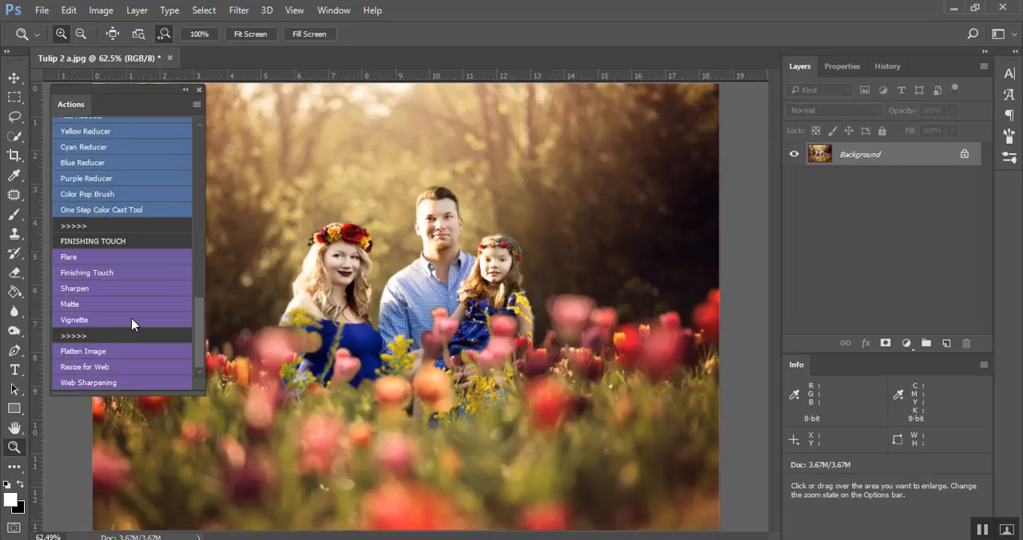
scroll(142, 233, up, 15)
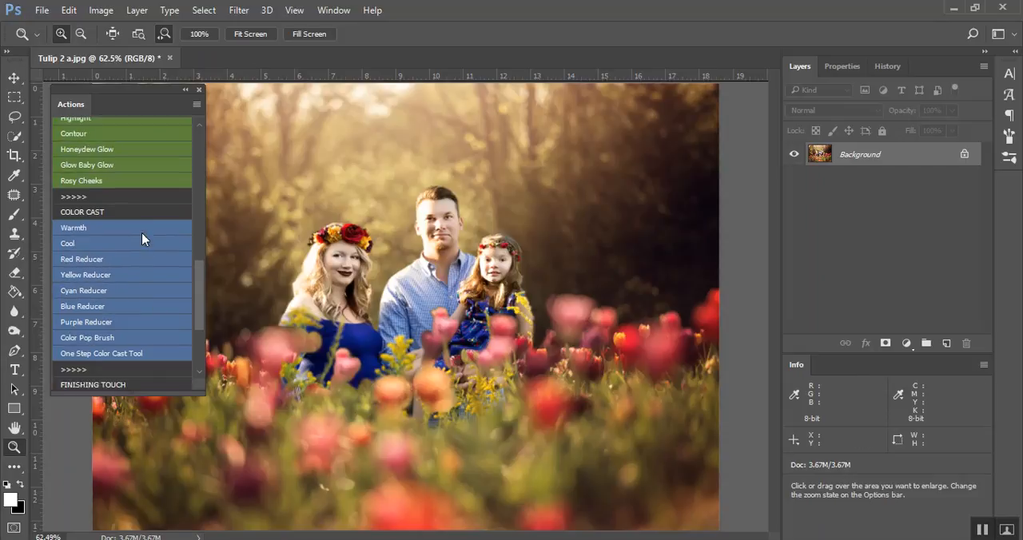
scroll(151, 246, up, 2)
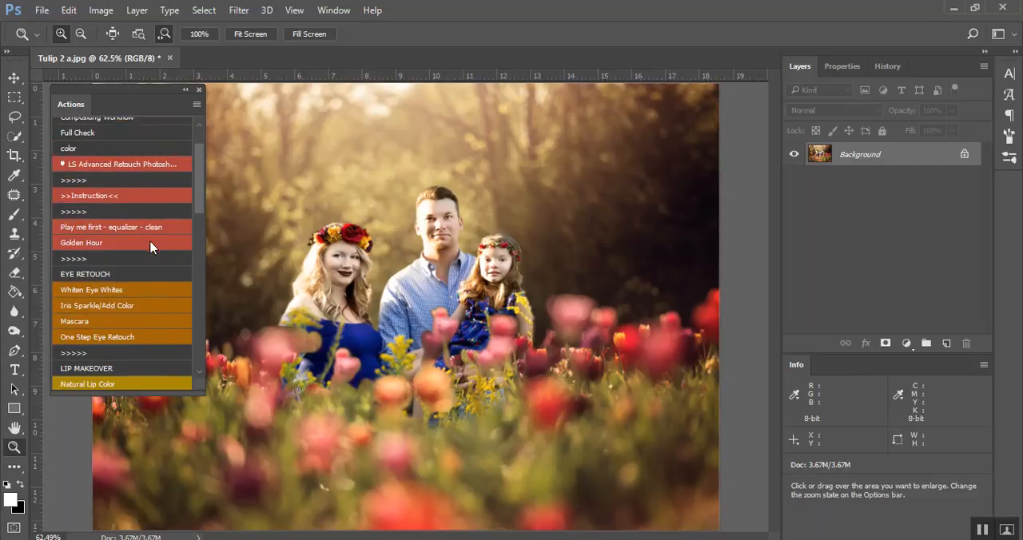
Play the "Play me first - equalizer - clean" action and lower the Equality group's opacity to 13%, comparing the photo with and without it
click(106, 231)
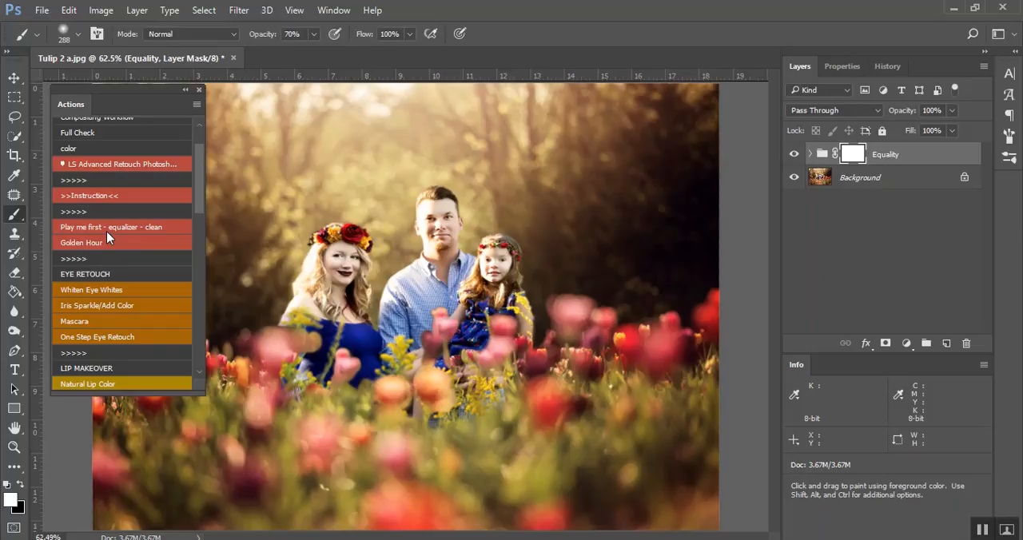
click(952, 110)
drag(900, 139, 891, 133)
click(794, 159)
click(793, 157)
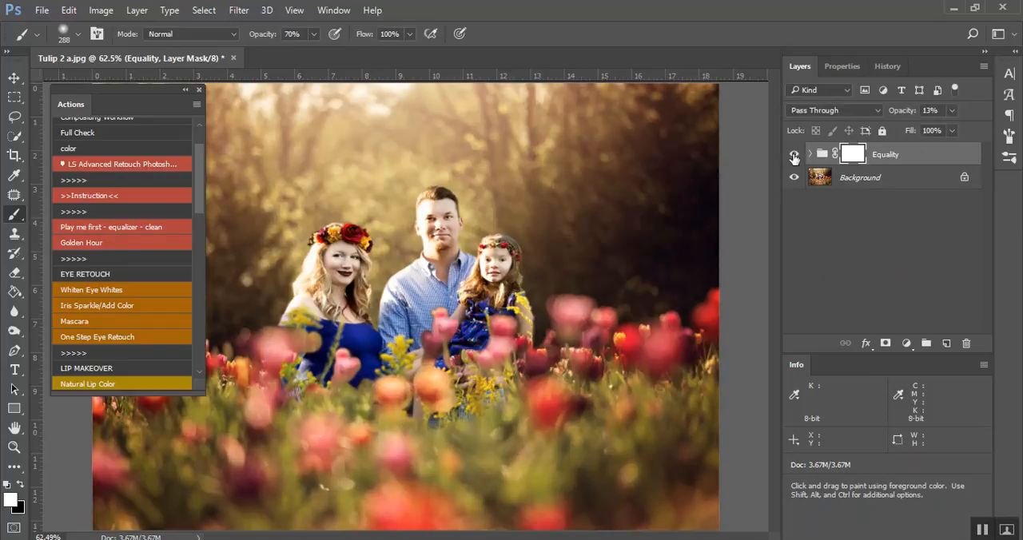
Play the Golden Hour action, lower its group's opacity to 23% and leave the group hidden
click(145, 243)
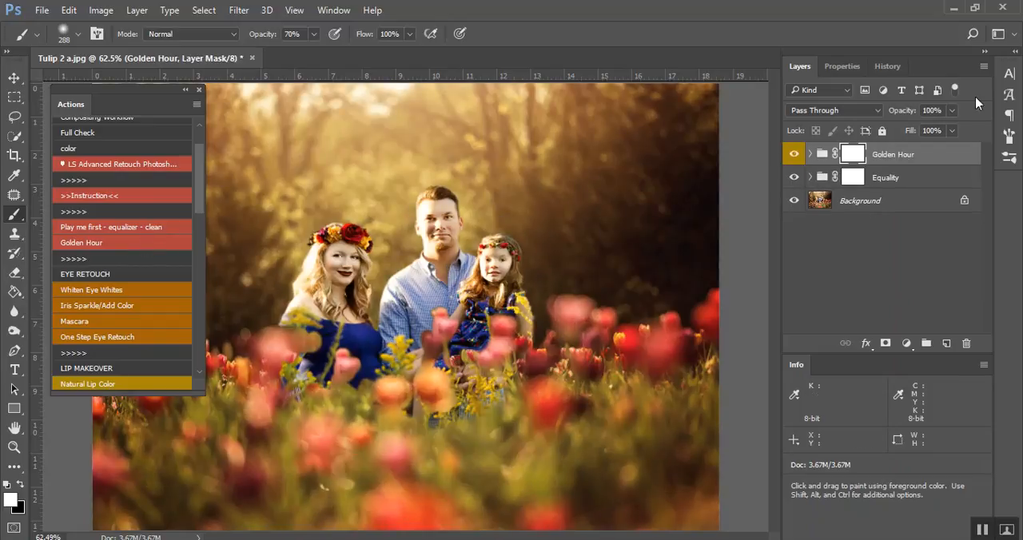
click(951, 111)
click(899, 130)
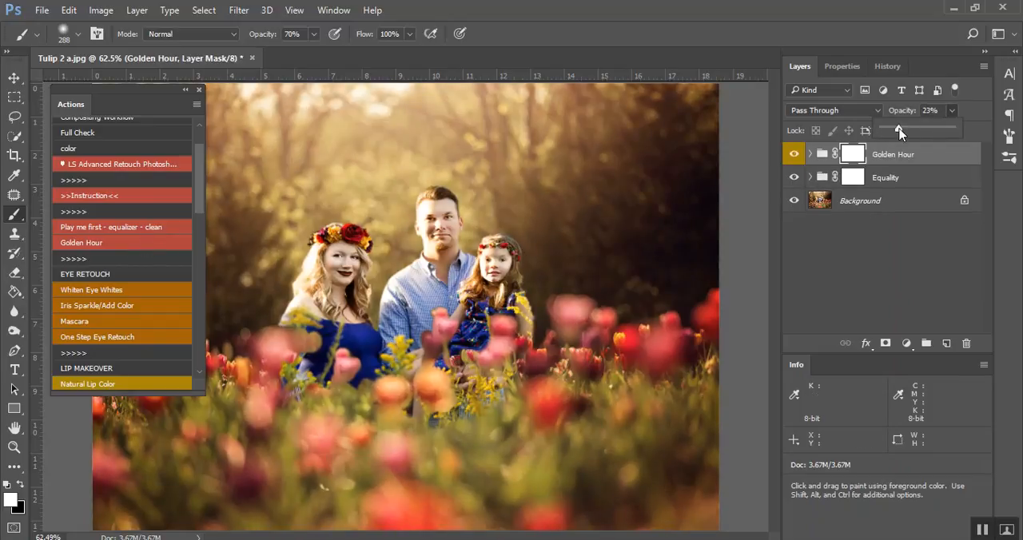
click(792, 154)
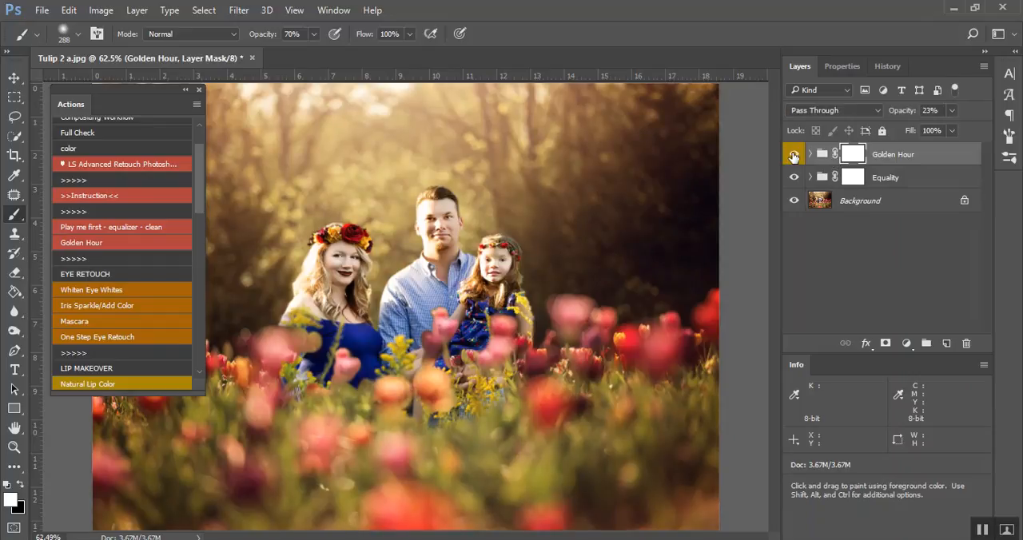
click(793, 155)
Play the Whiten Eye Whites action and paint the effect over the woman's eyes with a white brush of size 7
click(121, 289)
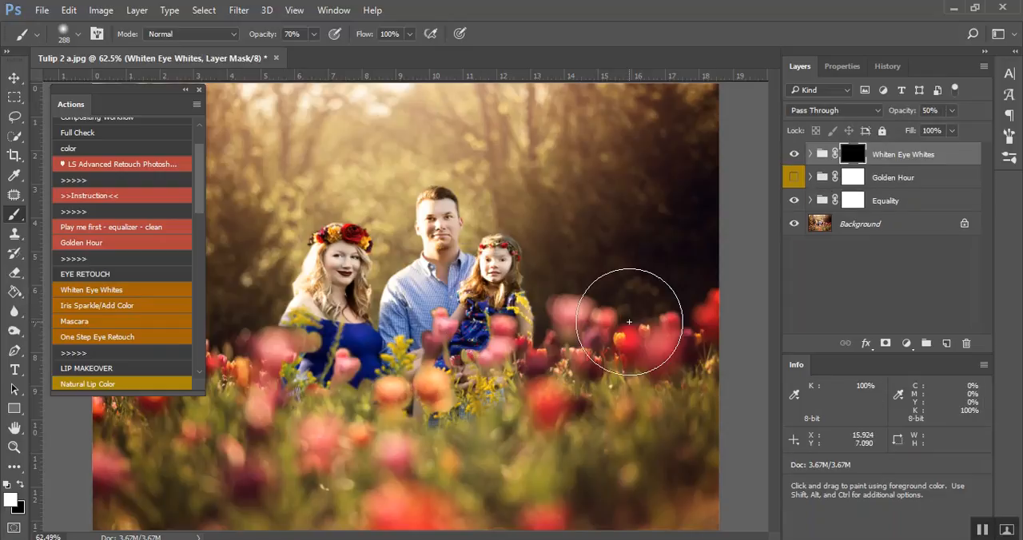
key(ctrl+plus)
key(ctrl+plus)
key(ctrl+plus)
key(ctrl+plus)
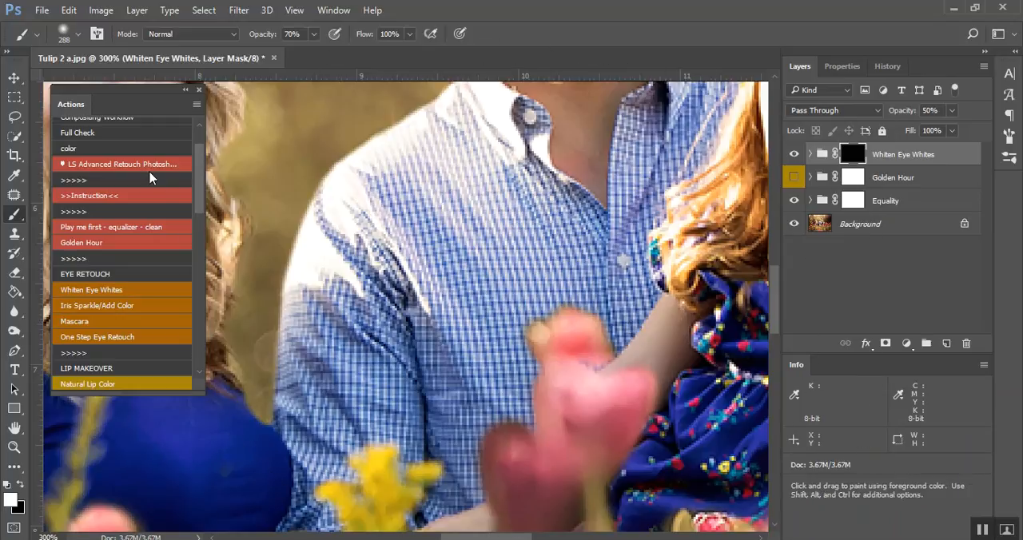
mouse_move(384, 262)
mouse_down()
mouse_move(534, 348)
mouse_move(638, 387)
mouse_up()
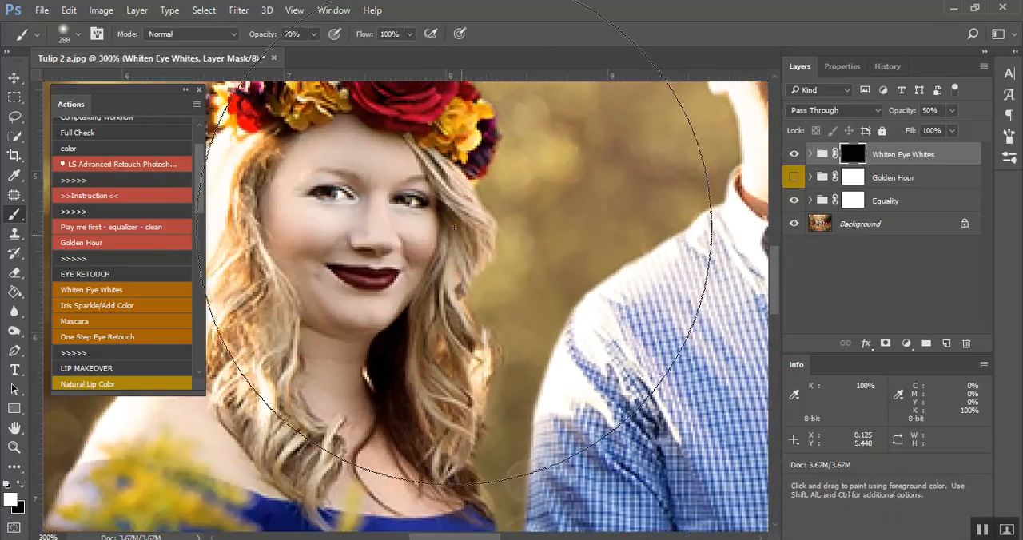
mouse_move(384, 227)
mouse_down()
mouse_move(98, 245)
mouse_move(55, 271)
mouse_up()
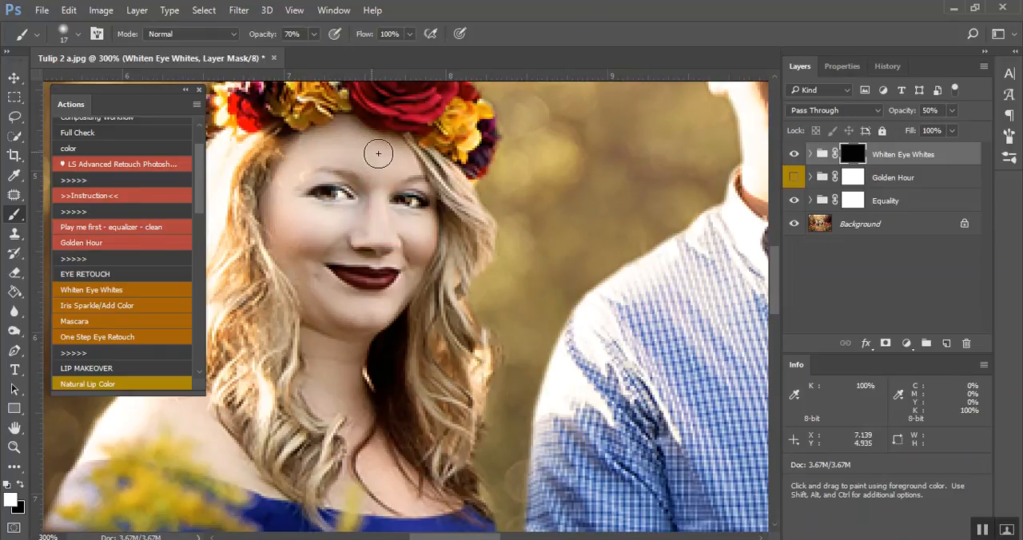
mouse_move(411, 222)
mouse_down()
mouse_move(341, 219)
mouse_move(349, 197)
mouse_move(365, 196)
mouse_up()
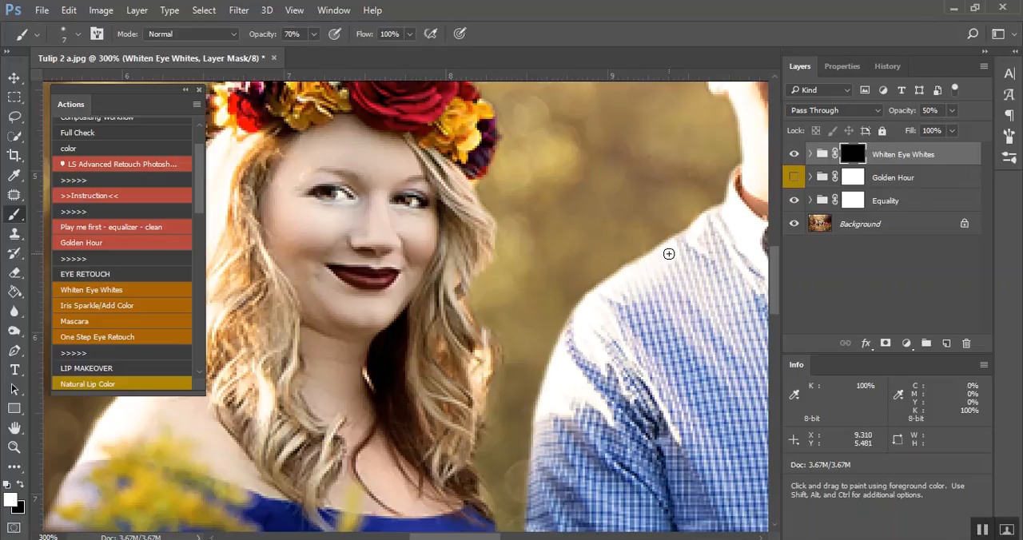
Hide the Whiten Eye Whites group and examine the eyes of the man and the girl
click(793, 155)
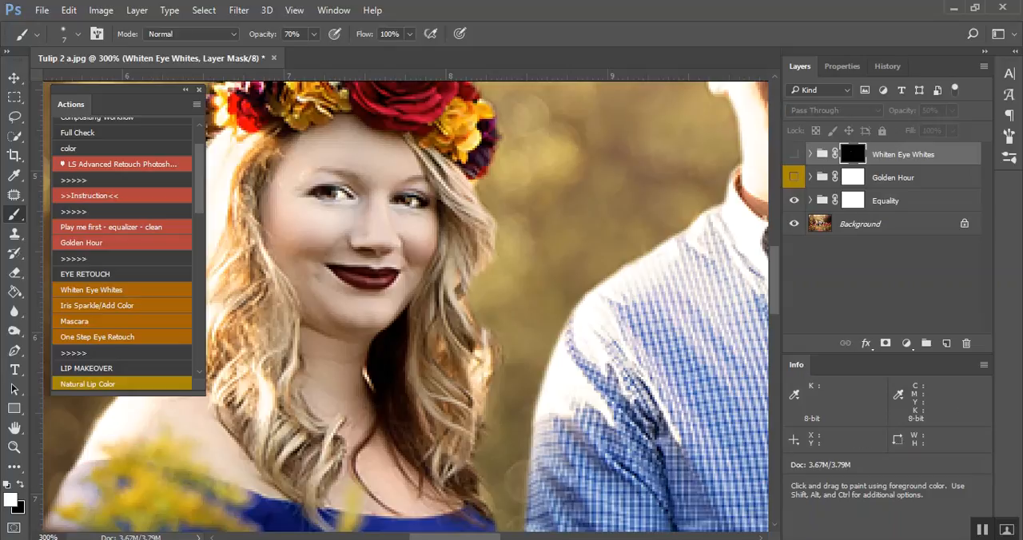
drag(454, 537, 486, 502)
scroll(402, 277, up, 3)
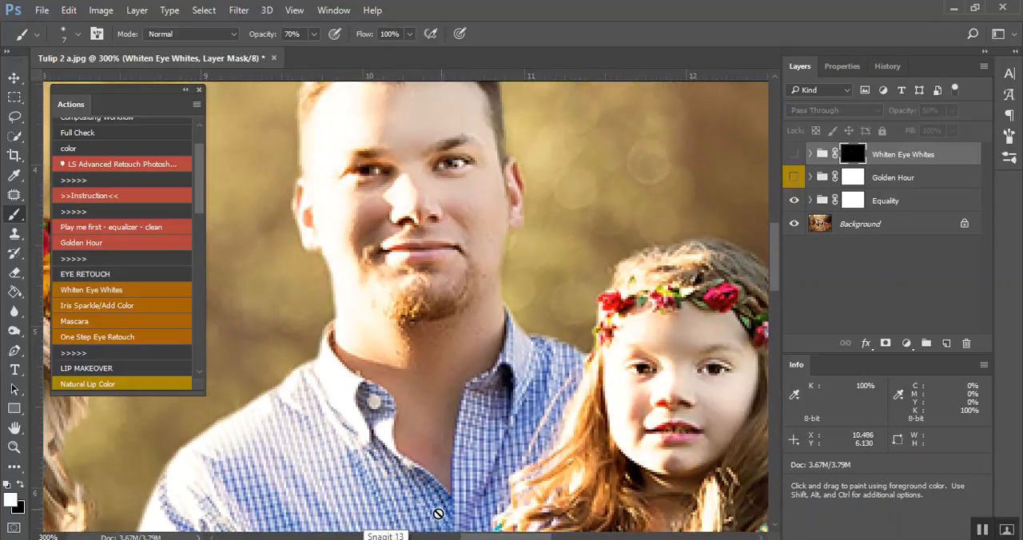
Open the close-up portrait AdobeStock_105306160.jpeg from the people folder inside Stock
click(41, 10)
click(56, 38)
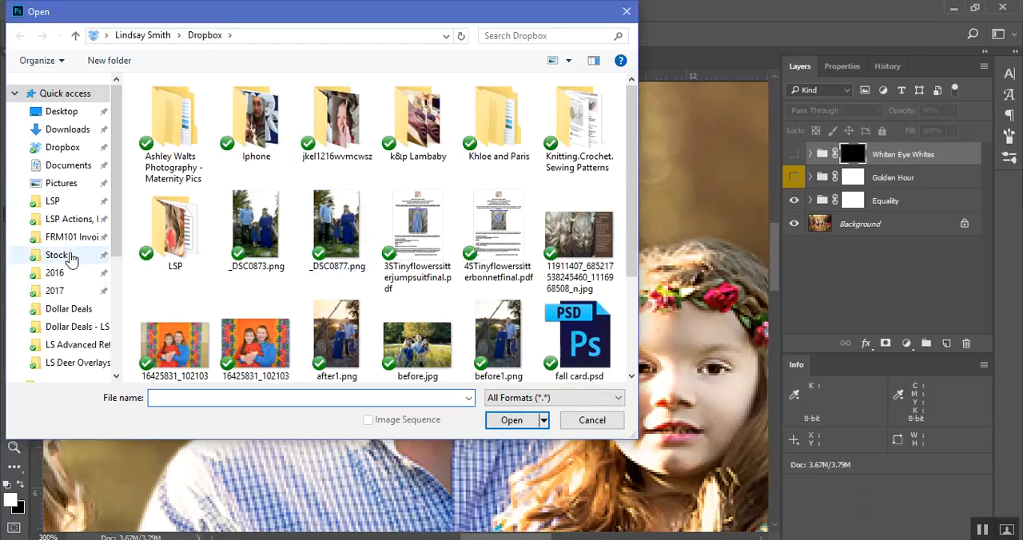
click(63, 255)
double_click(505, 120)
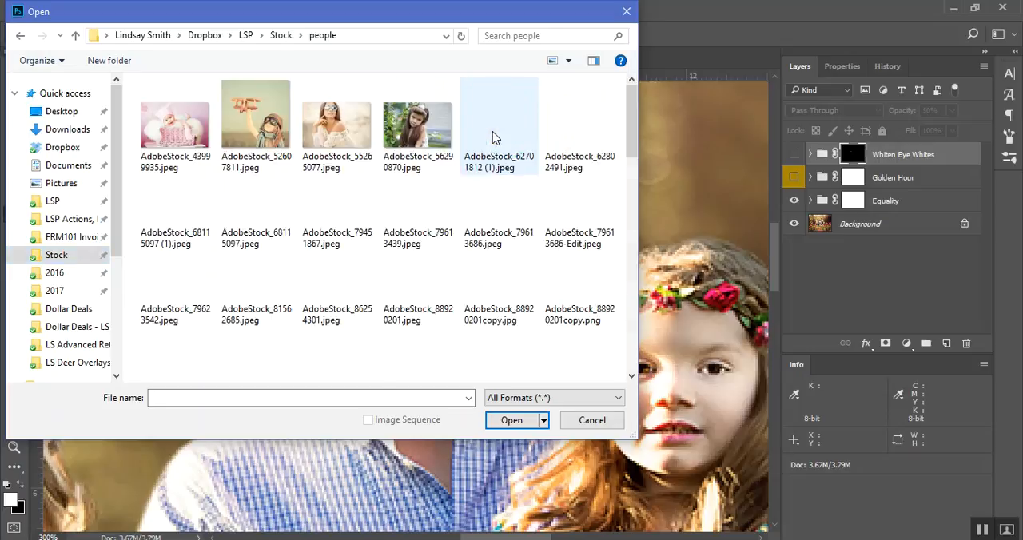
scroll(580, 329, down, 6)
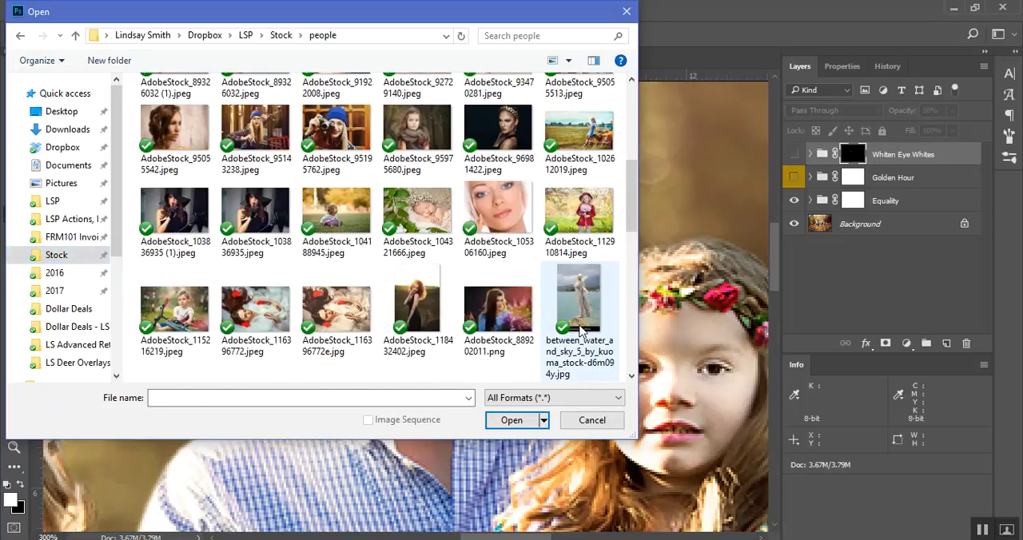
scroll(580, 329, down, 6)
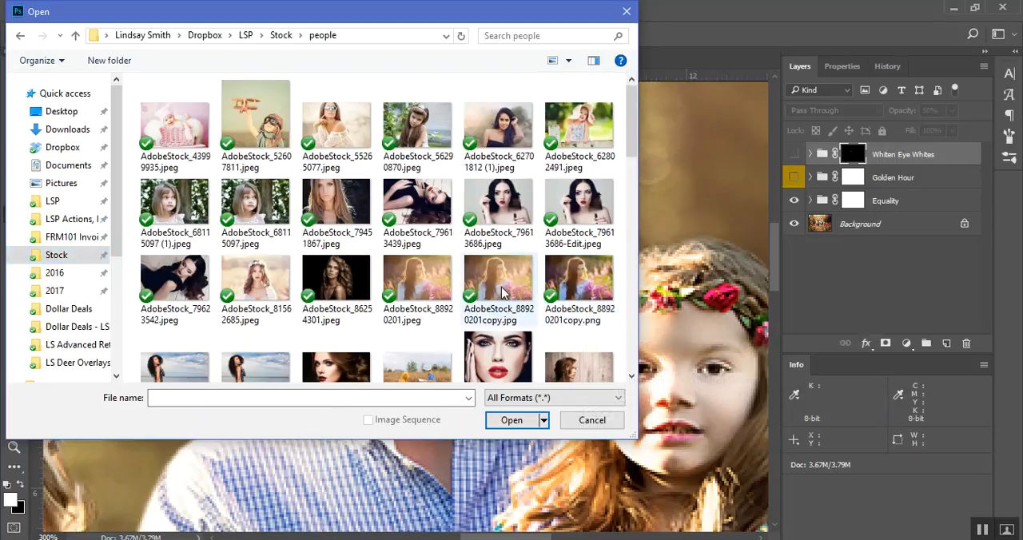
scroll(519, 258, up, 6)
scroll(519, 257, down, 1)
click(491, 100)
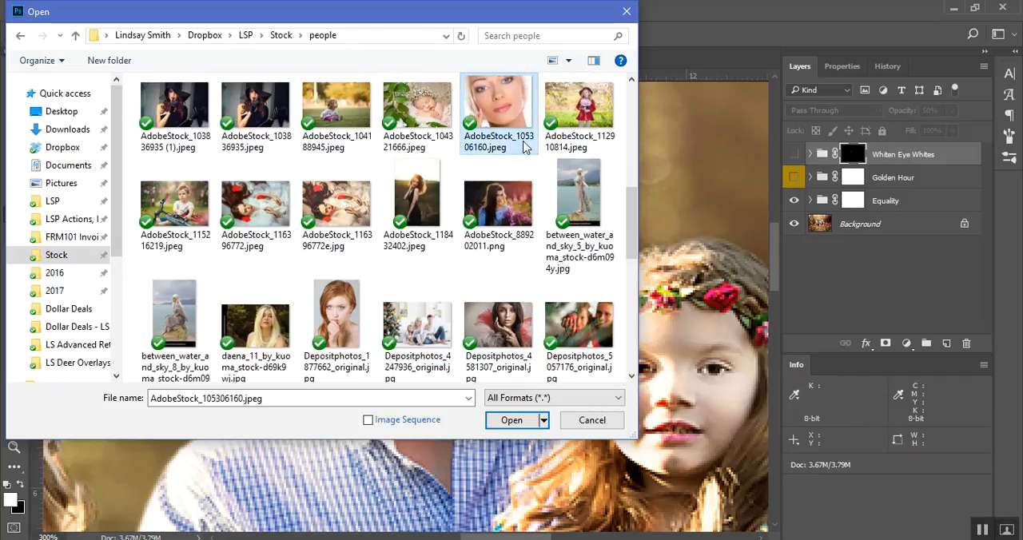
double_click(502, 109)
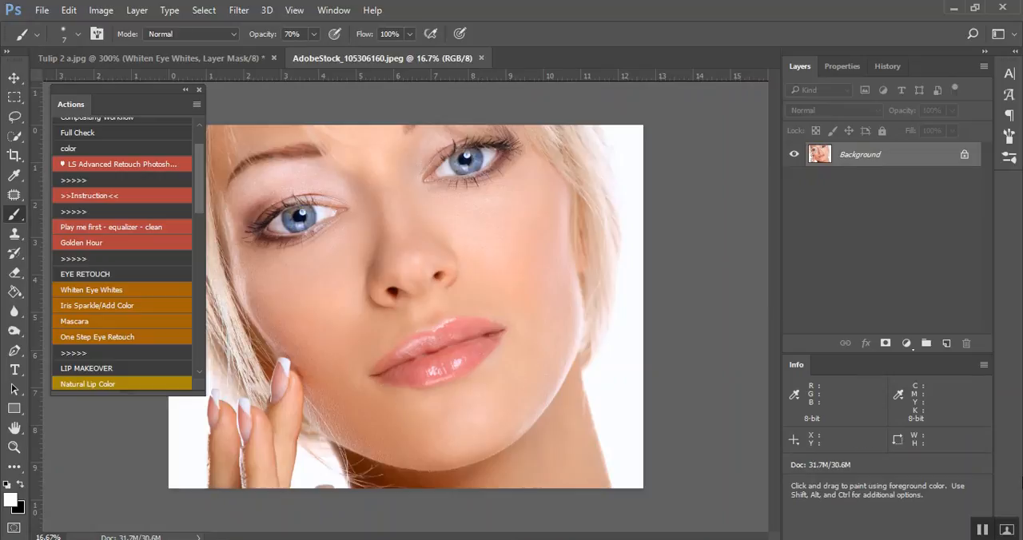
Play the Whiten Eye Whites action on the close-up portrait, with both eyes in view
key(ctrl+plus)
scroll(282, 357, up, 2)
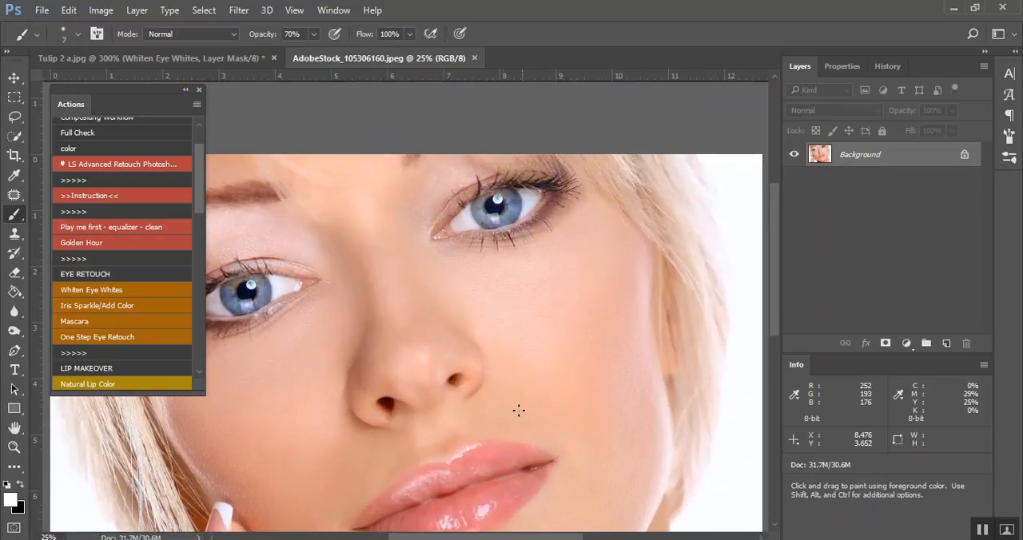
drag(506, 537, 450, 535)
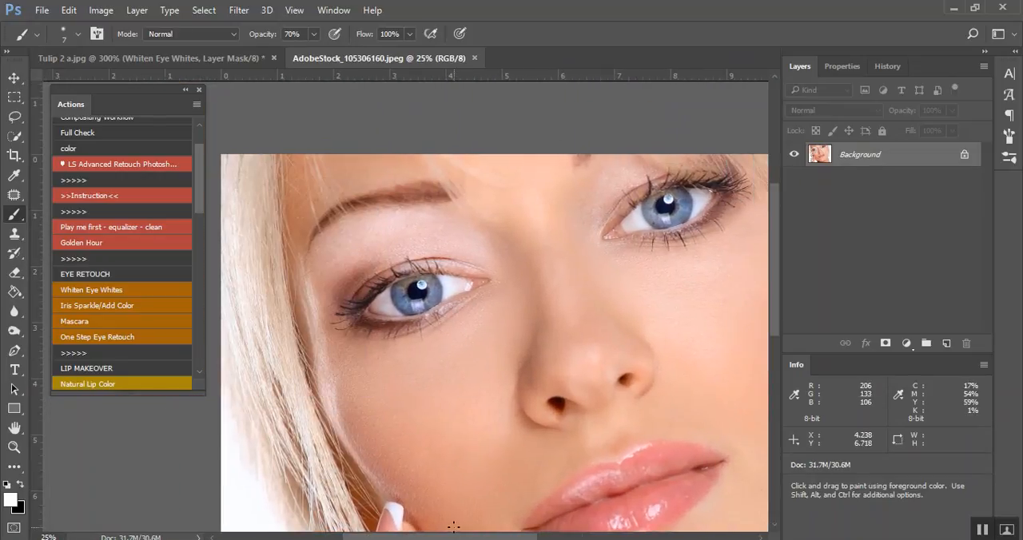
click(80, 294)
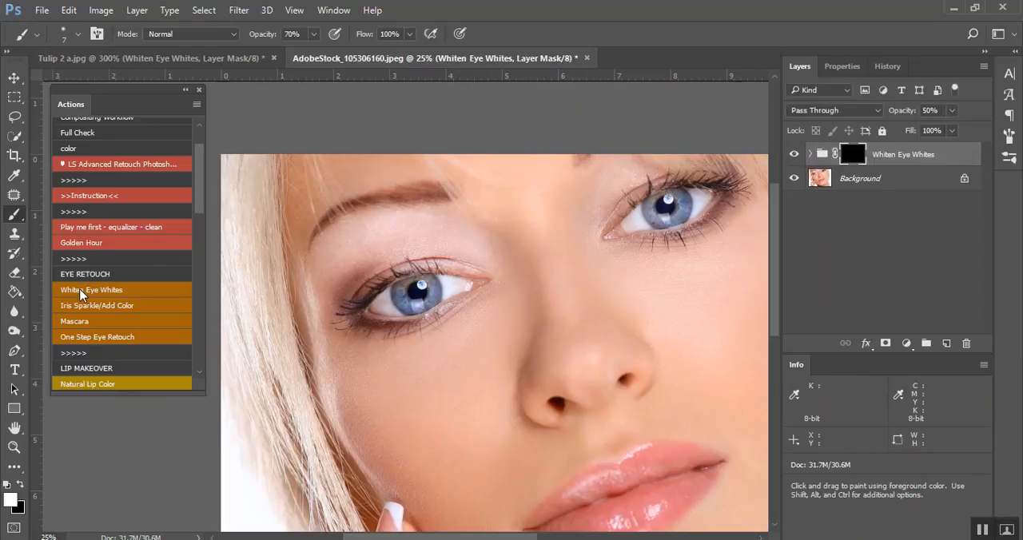
Paint the Whiten Eye Whites effect over both eyes with a white brush of size 95 and compare with the group off and on
mouse_move(450, 284)
mouse_down()
mouse_move(469, 290)
mouse_move(377, 305)
mouse_move(393, 308)
mouse_up()
mouse_move(634, 218)
mouse_down()
mouse_move(651, 229)
mouse_move(635, 219)
mouse_up()
mouse_move(702, 193)
mouse_down()
mouse_move(699, 204)
mouse_move(705, 198)
mouse_move(687, 195)
mouse_up()
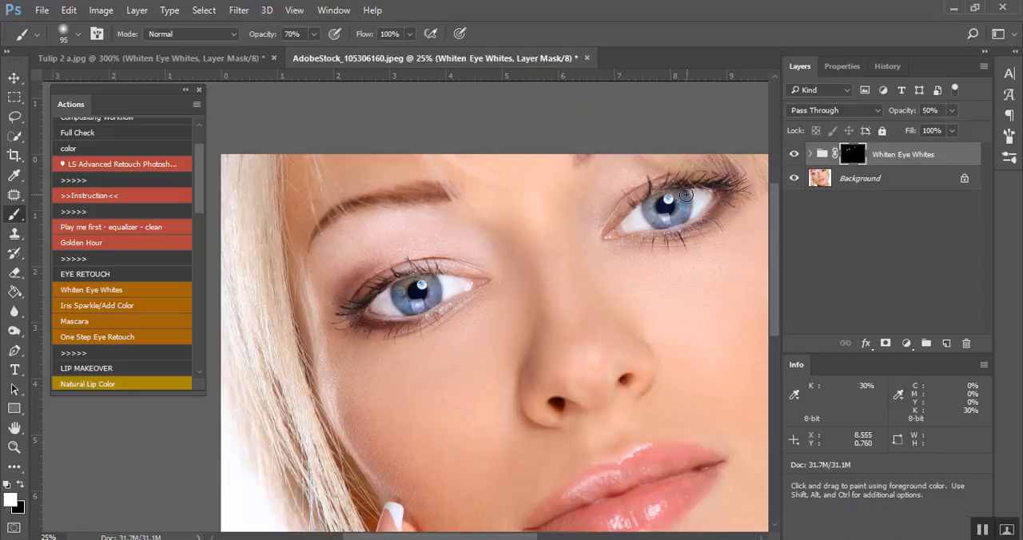
click(795, 153)
click(795, 153)
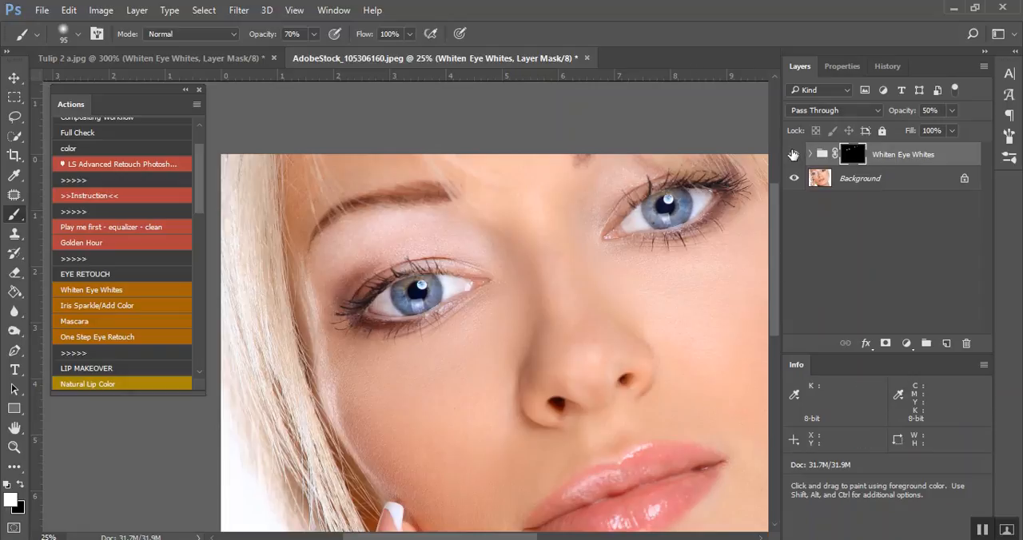
Play the Iris Sparkle/Add Color action and paint the effect over both irises with white at 70% brush opacity
click(97, 307)
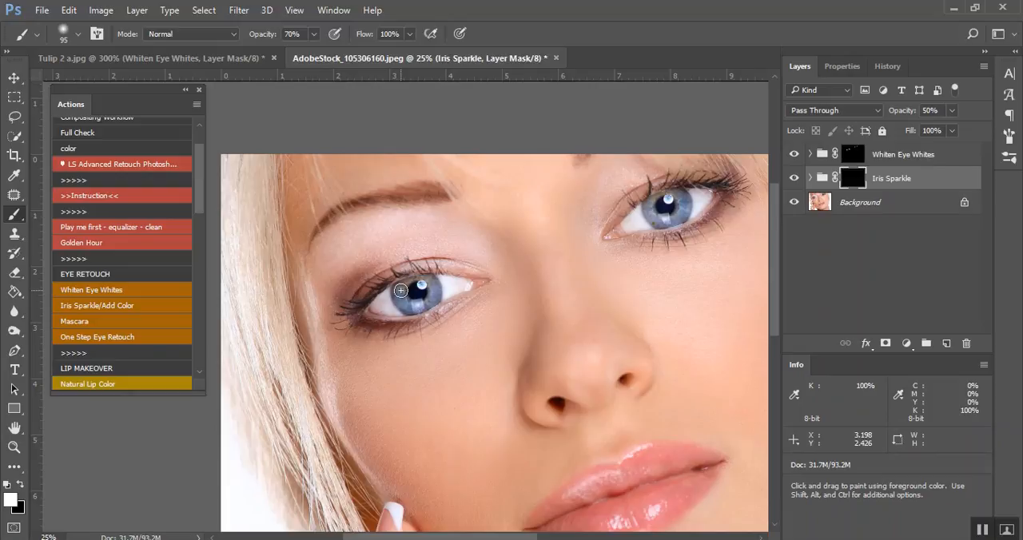
mouse_move(400, 290)
mouse_down()
mouse_move(399, 302)
mouse_move(417, 308)
mouse_move(430, 289)
mouse_move(427, 301)
mouse_move(405, 295)
mouse_move(414, 283)
mouse_up()
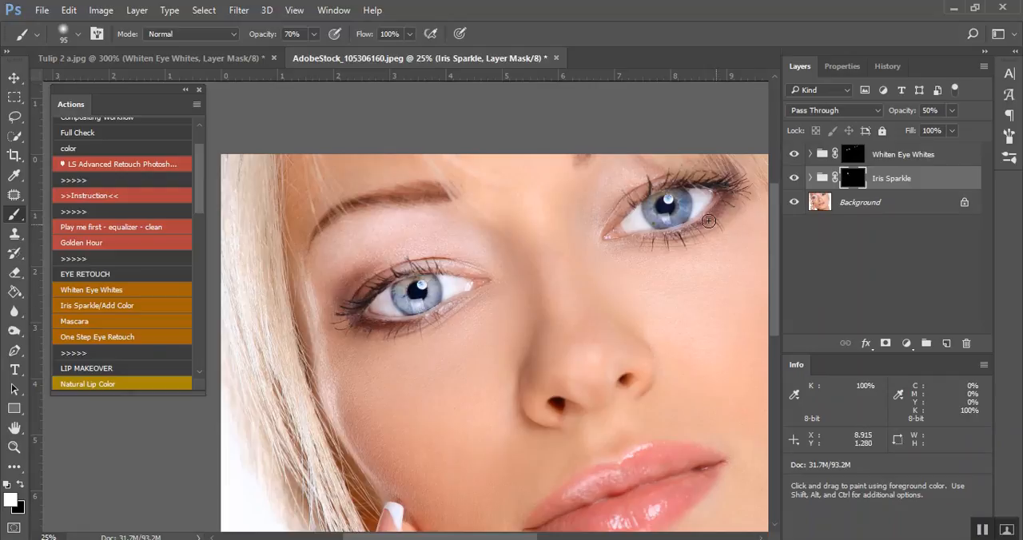
mouse_move(658, 203)
mouse_down()
mouse_move(649, 213)
mouse_move(671, 221)
mouse_move(679, 199)
mouse_move(662, 221)
mouse_up()
Set the Iris Sparkle group's opacity to 17% and compare the eyes with the group off and on
click(951, 110)
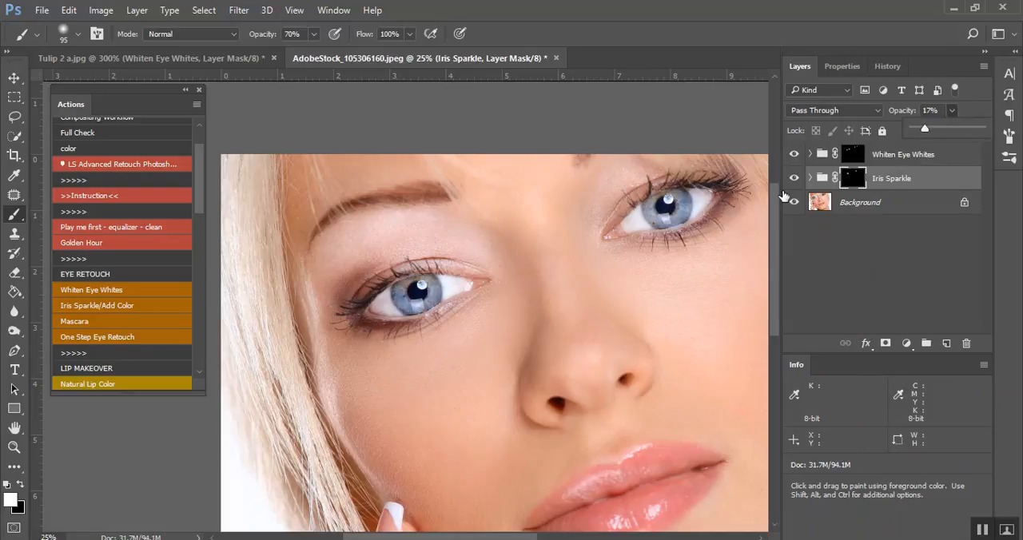
click(793, 180)
click(794, 180)
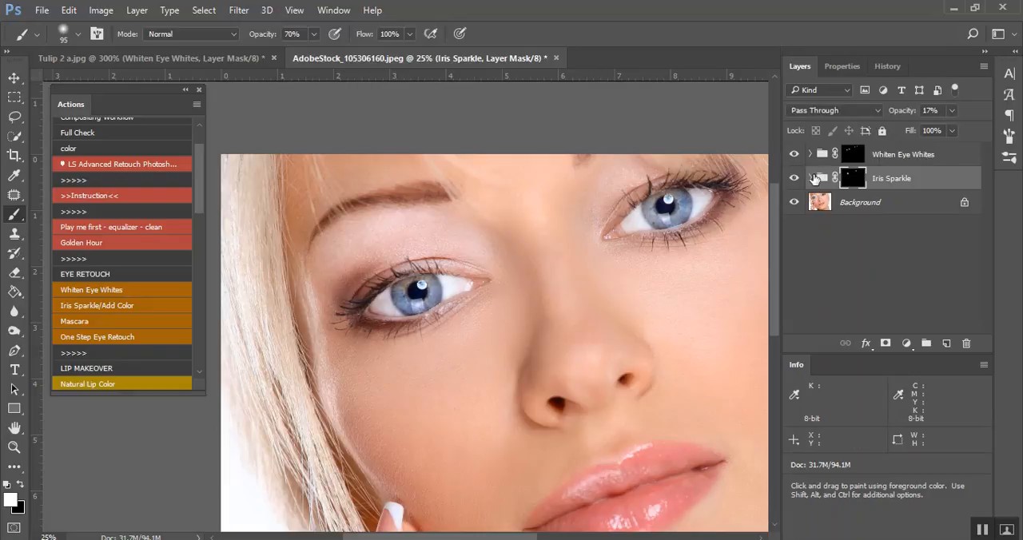
Examine the layers inside the Iris Sparkle group, checking the Brighten Iris layer's visibility, and collapse the group
click(810, 178)
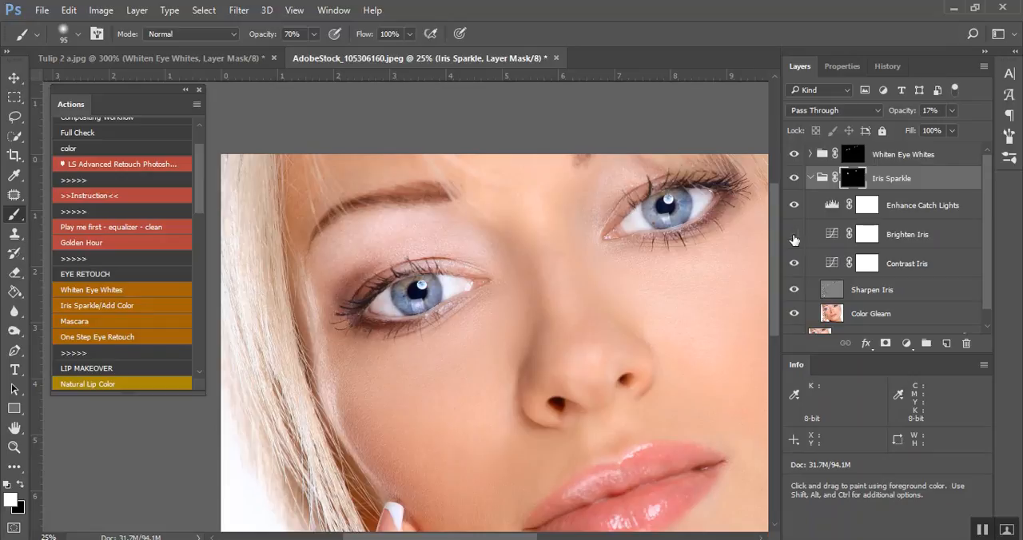
click(794, 237)
scroll(793, 284, down, 1)
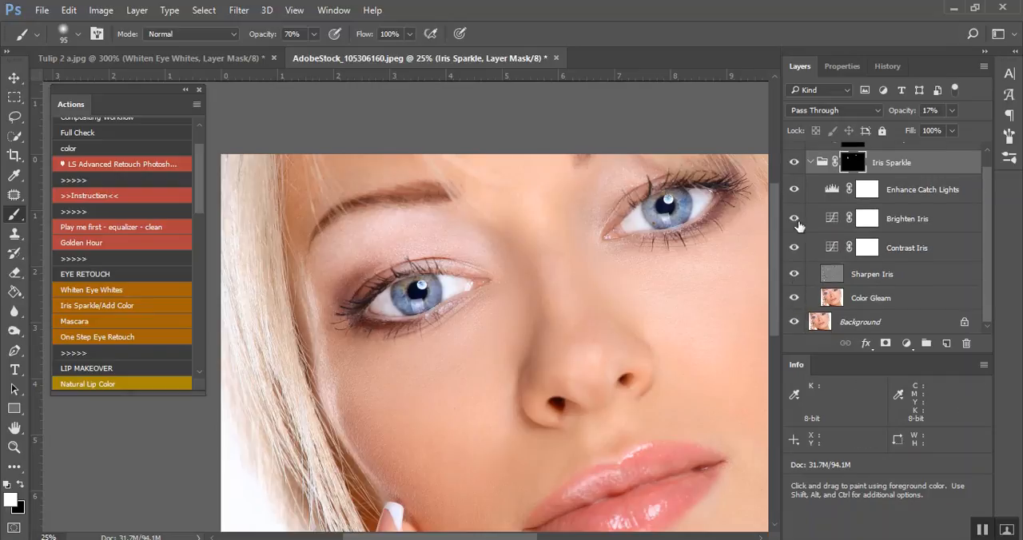
click(811, 163)
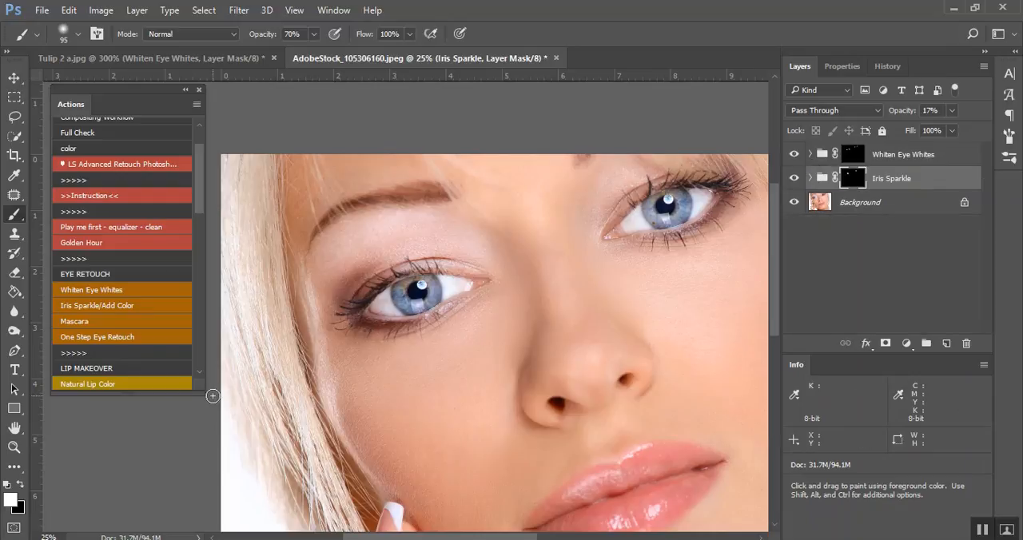
Play the Mascara action and paint the Darken Lashes effect along the upper and lower lashes of both eyes
click(105, 327)
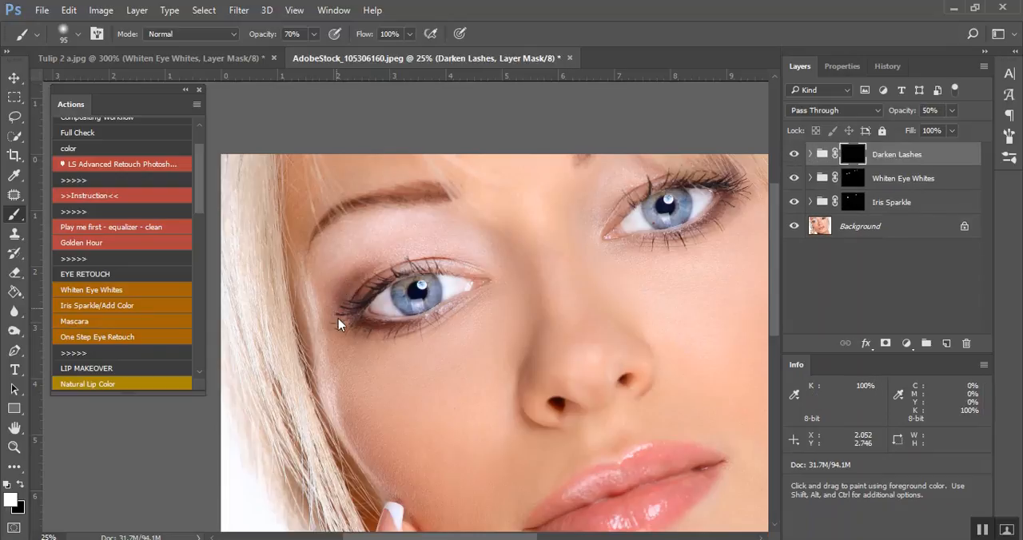
drag(340, 314, 405, 272)
drag(340, 320, 422, 323)
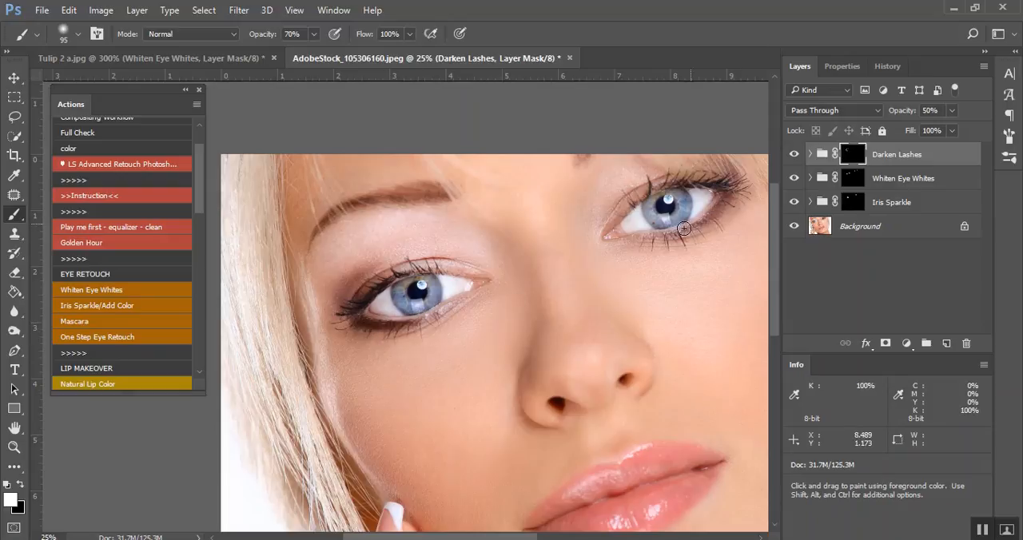
mouse_move(651, 239)
mouse_down()
mouse_move(704, 227)
mouse_move(739, 187)
mouse_move(680, 185)
mouse_move(635, 204)
mouse_up()
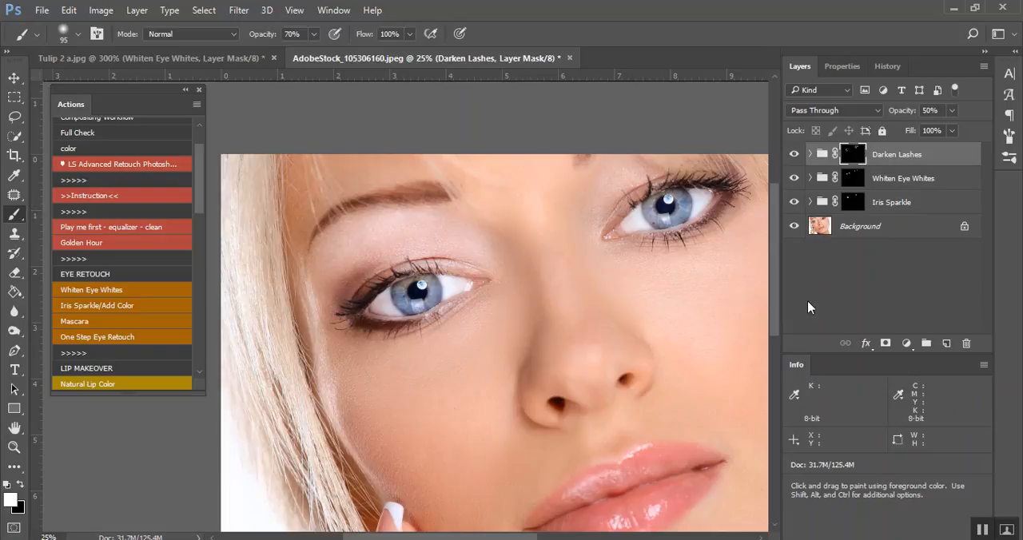
Play the One Step Eye Retouch action on the close-up portrait
scroll(557, 343, down, 3)
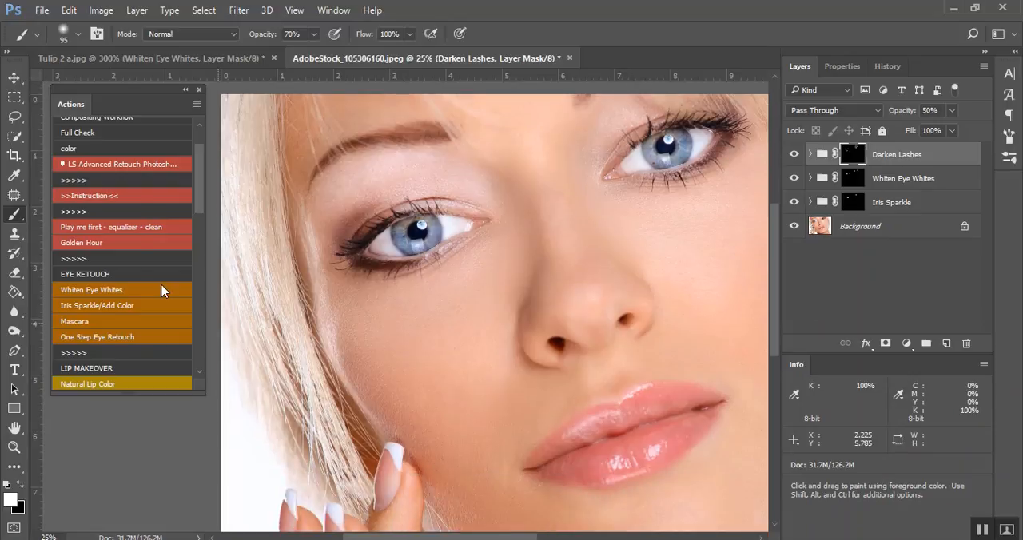
scroll(140, 360, down, 1)
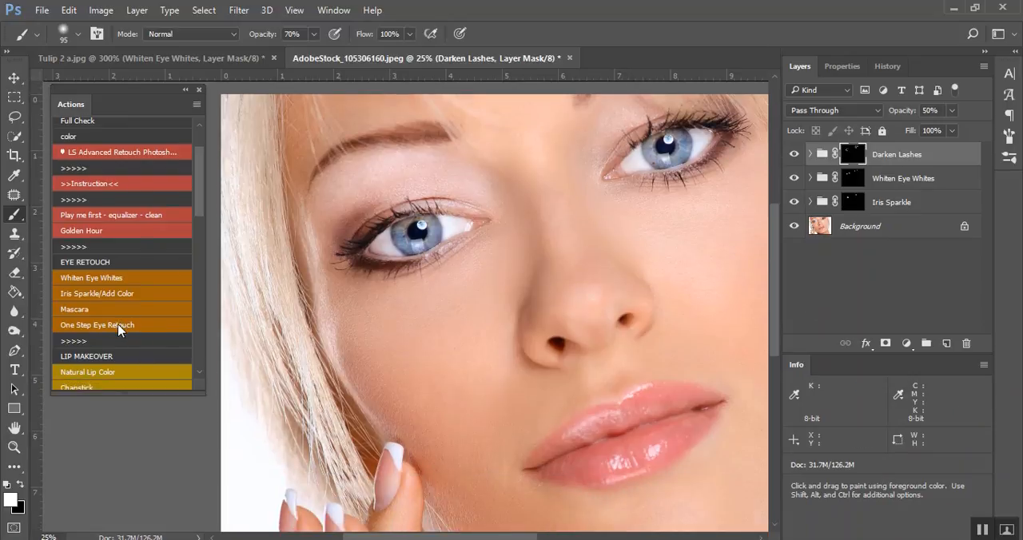
click(120, 329)
Examine the layers and subgroups nested inside the top Darken Lashes group and collapse it
click(810, 154)
scroll(877, 240, down, 1)
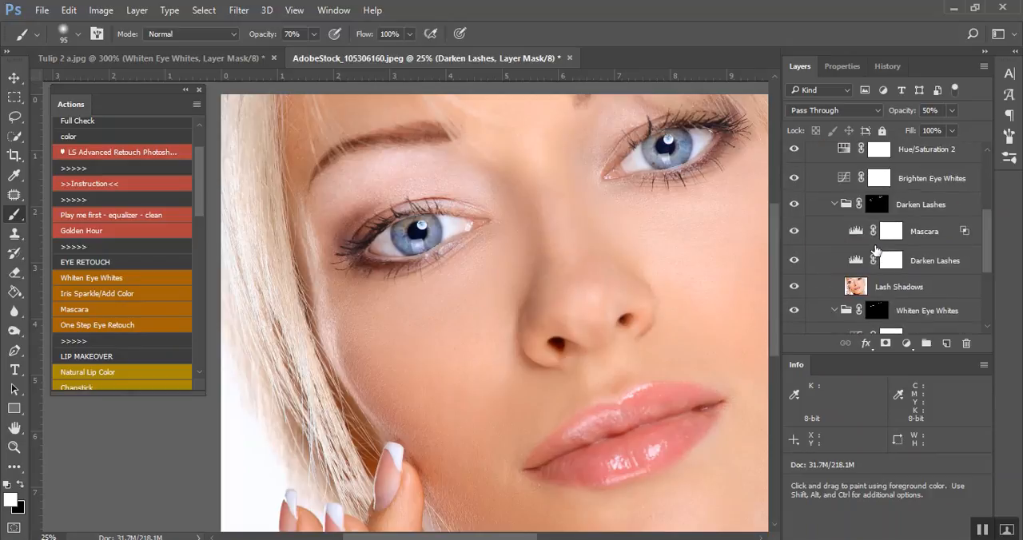
scroll(876, 250, down, 4)
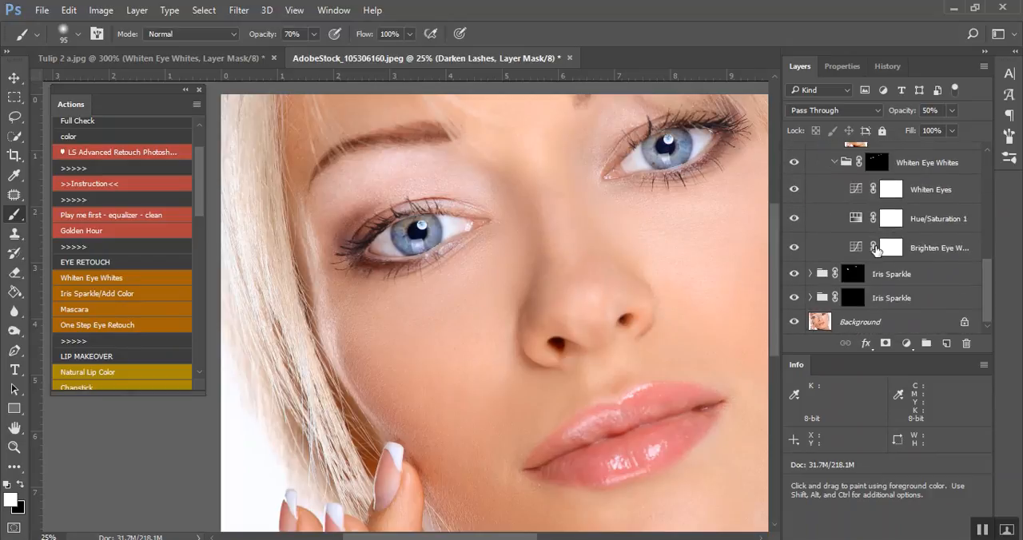
scroll(876, 239, up, 5)
click(810, 154)
Hide the Darken Lashes group and both Iris Sparkle groups and delete all three, leaving only the background
drag(795, 156, 792, 215)
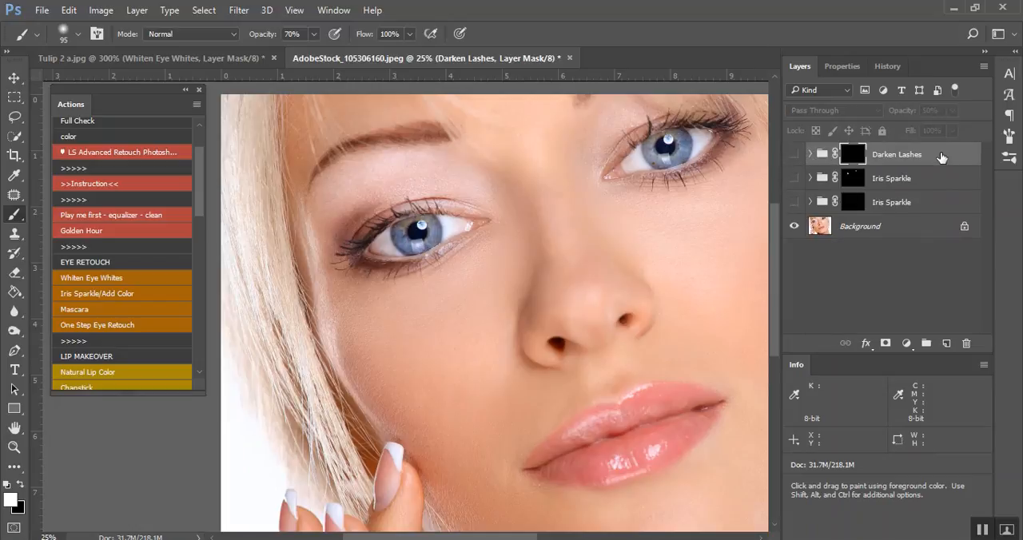
drag(942, 157, 966, 343)
drag(903, 154, 967, 342)
drag(920, 173, 965, 343)
Play the Natural Lip Color action from the Lip Makeover set and delete the resulting lip layers
scroll(160, 312, down, 3)
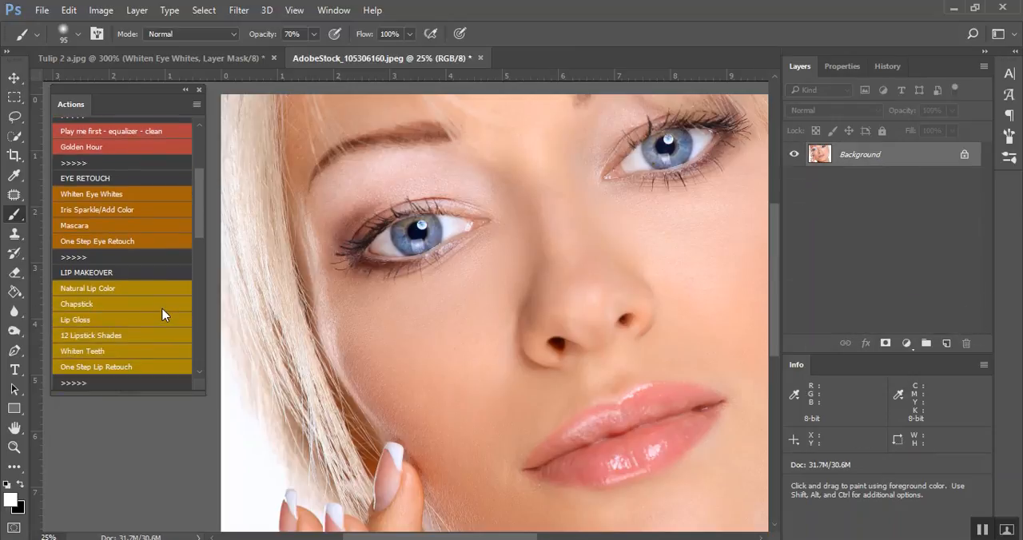
click(115, 268)
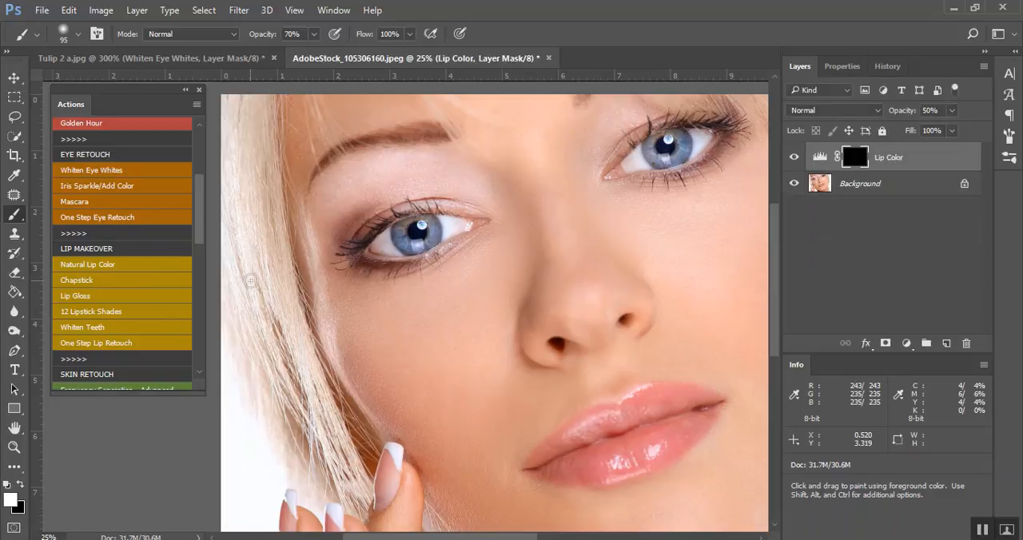
drag(920, 169, 967, 352)
drag(905, 191, 965, 343)
Play the One Step Lip Retouch action and continue past the instruction about lipstick shade visibility
click(116, 345)
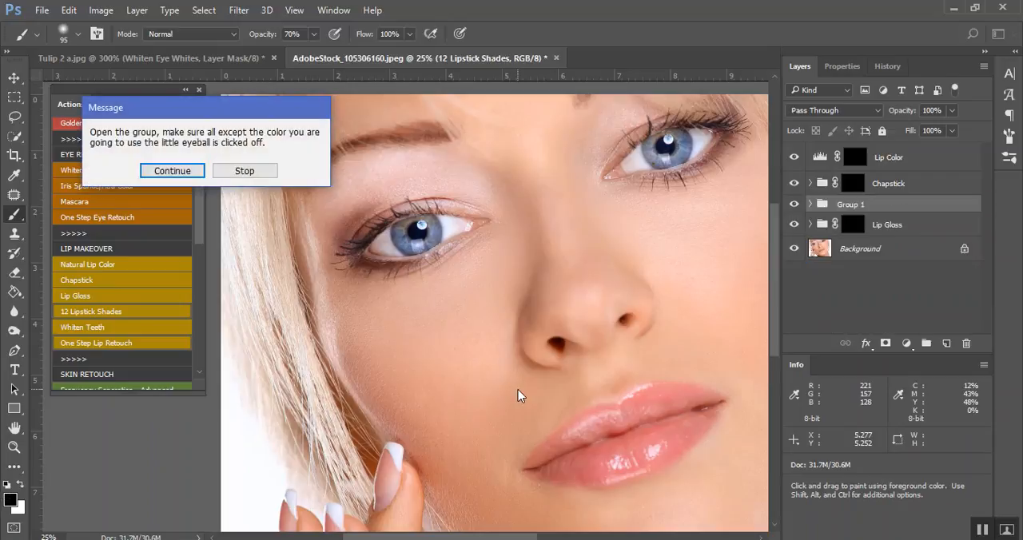
click(173, 171)
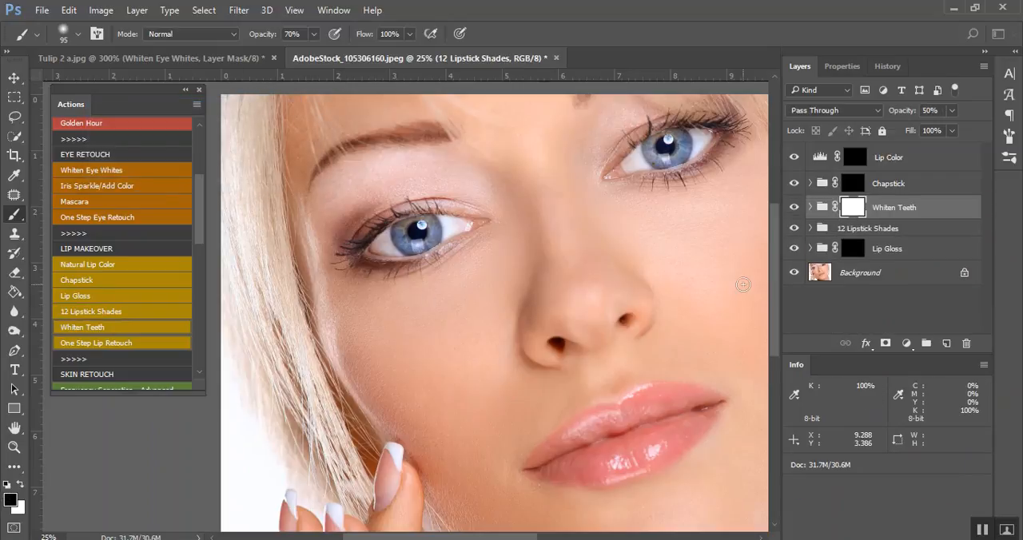
Paint the Lip Color effect over the lips with a white brush of size 207, compare before and after, and hide the layer
scroll(644, 456, down, 2)
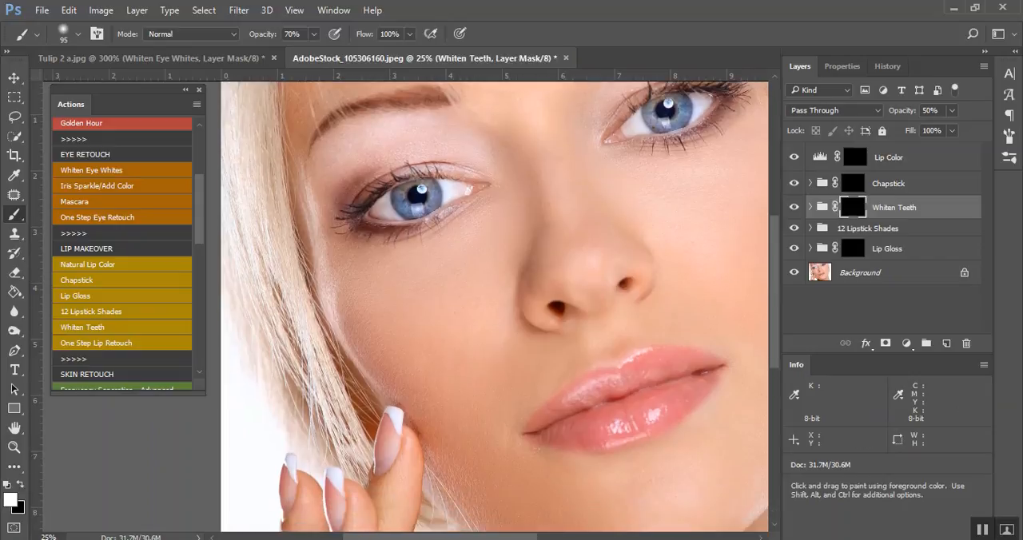
drag(523, 539, 555, 539)
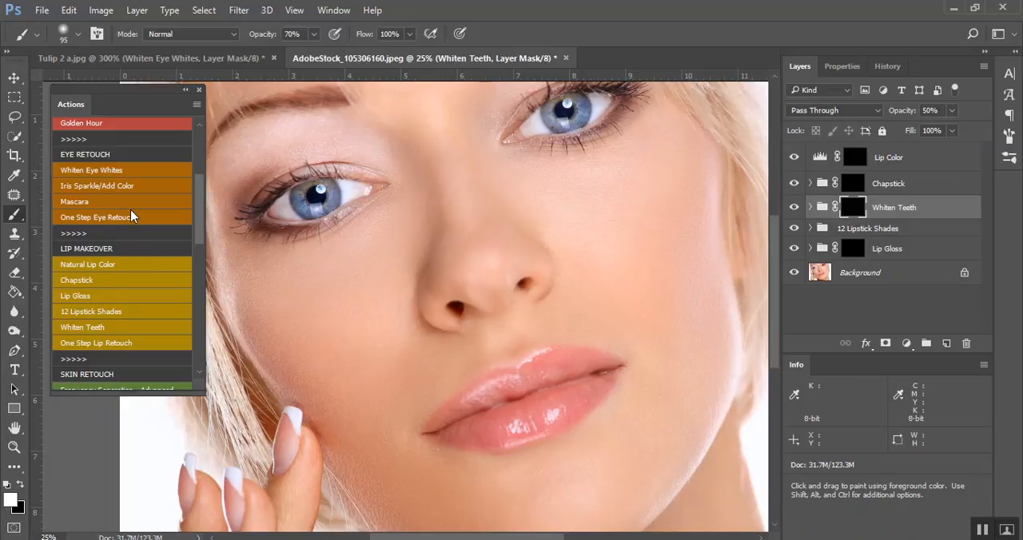
click(869, 160)
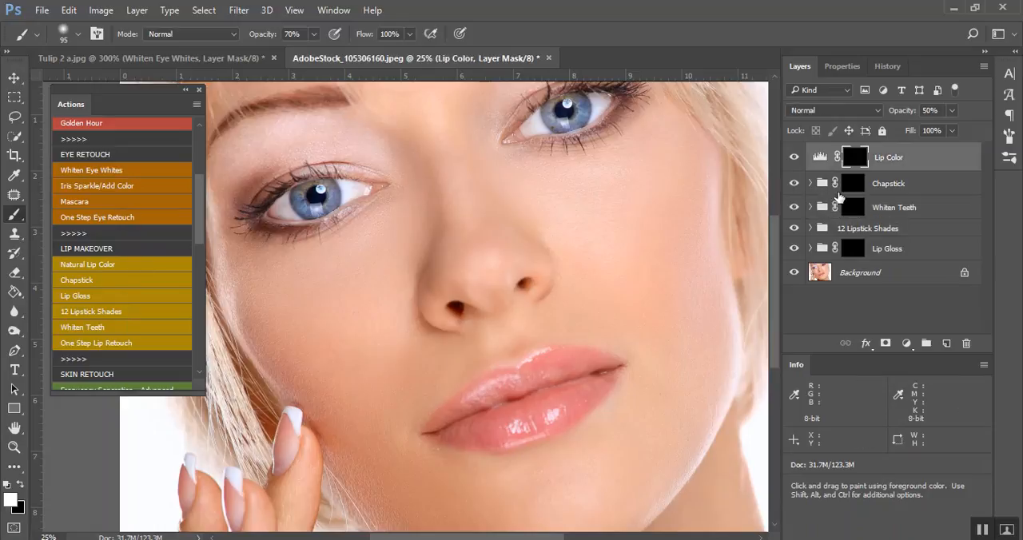
mouse_move(466, 405)
mouse_down()
mouse_move(491, 416)
mouse_move(444, 422)
mouse_move(481, 405)
mouse_move(449, 424)
mouse_move(505, 408)
mouse_move(552, 366)
mouse_move(599, 369)
mouse_move(552, 407)
mouse_move(467, 429)
mouse_move(529, 413)
mouse_move(592, 372)
mouse_move(520, 381)
mouse_move(468, 400)
mouse_move(452, 419)
mouse_up()
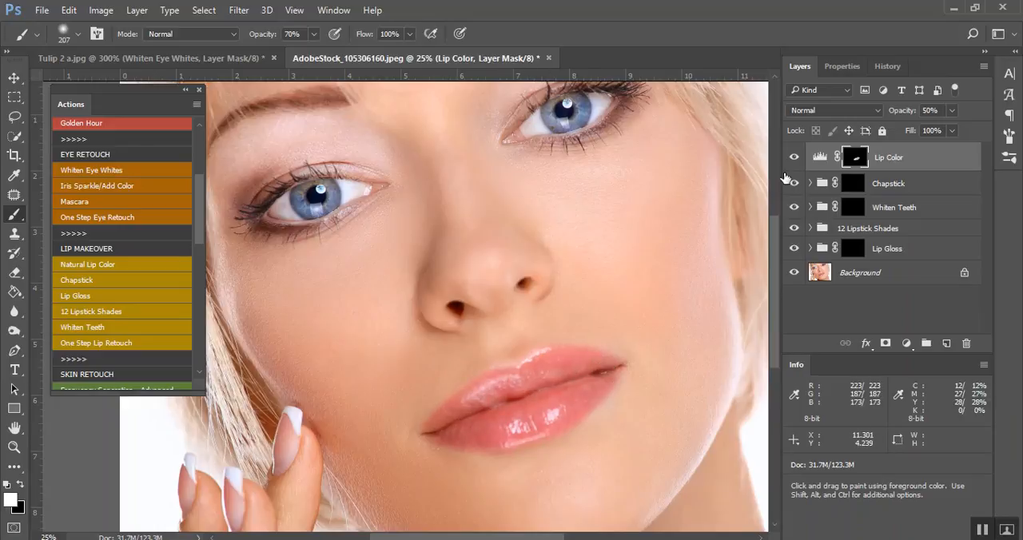
click(793, 157)
click(793, 158)
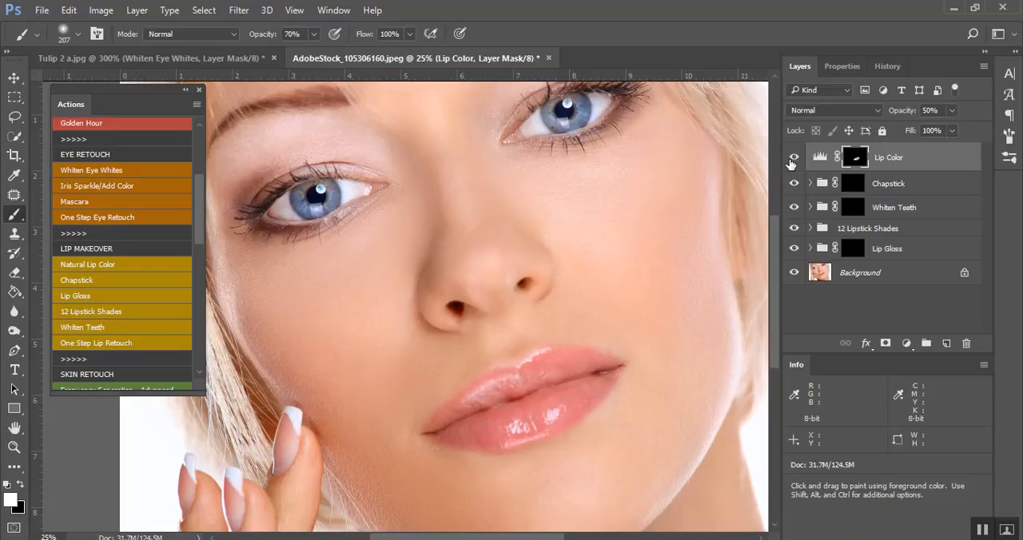
click(793, 159)
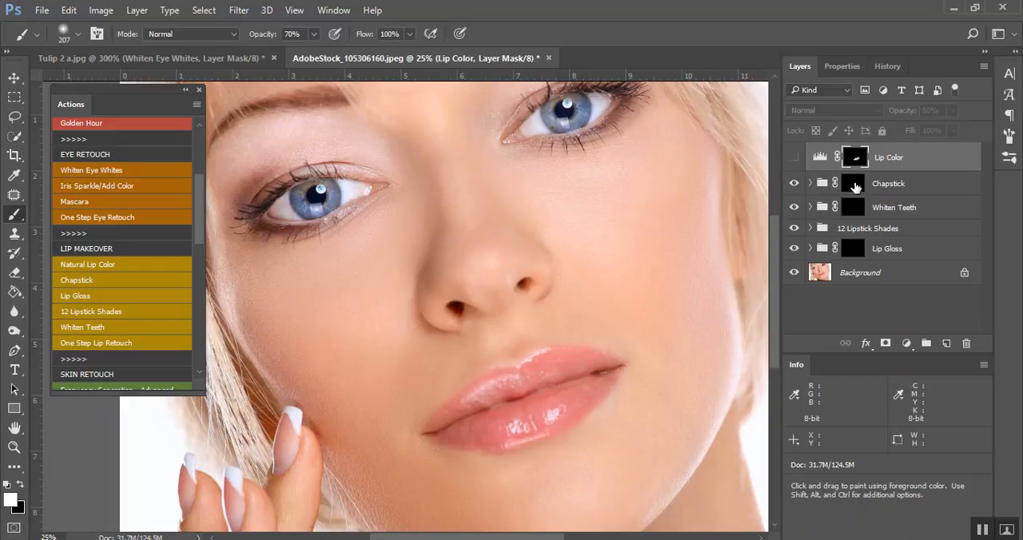
Paint the Chapstick effect over the lips on its group mask and hide the group
click(887, 184)
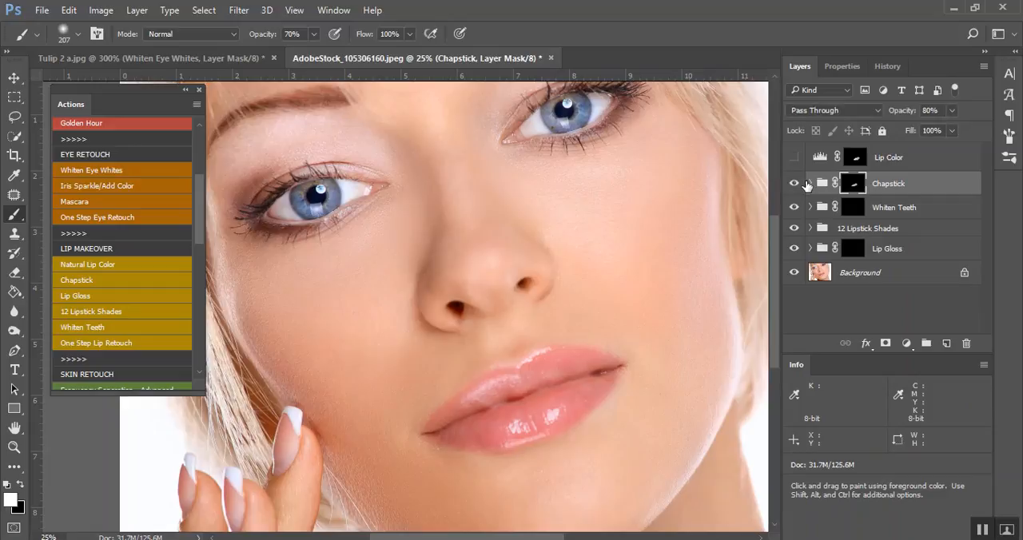
click(796, 185)
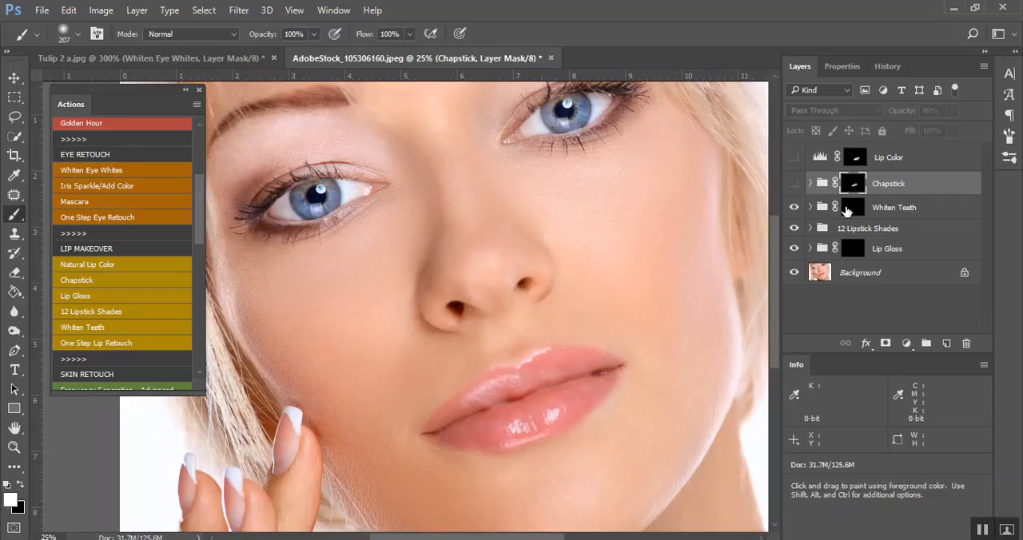
Paint the dark brown Barely There shade from the 12 Lipstick Shades group over the lips at 100% brush opacity
click(810, 228)
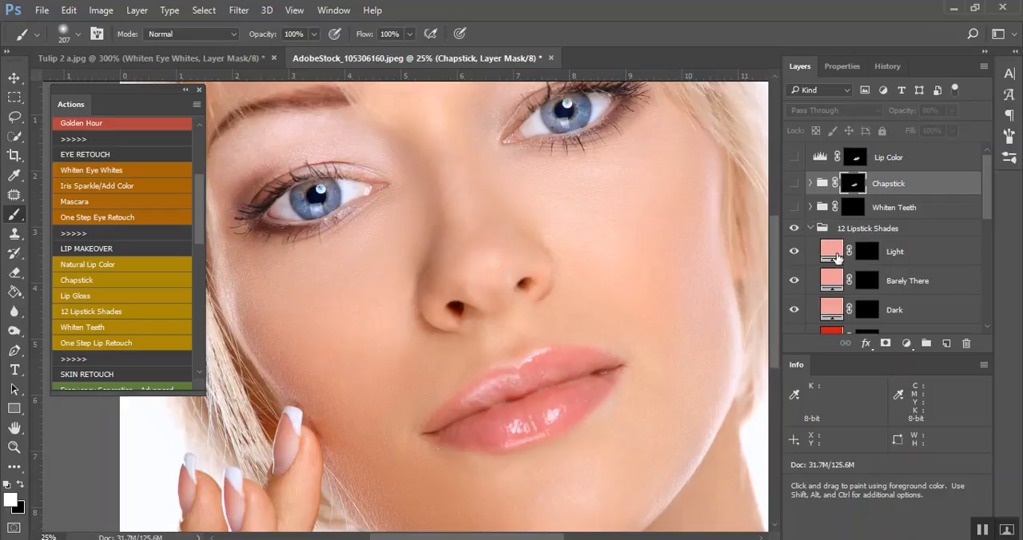
scroll(869, 271, down, 2)
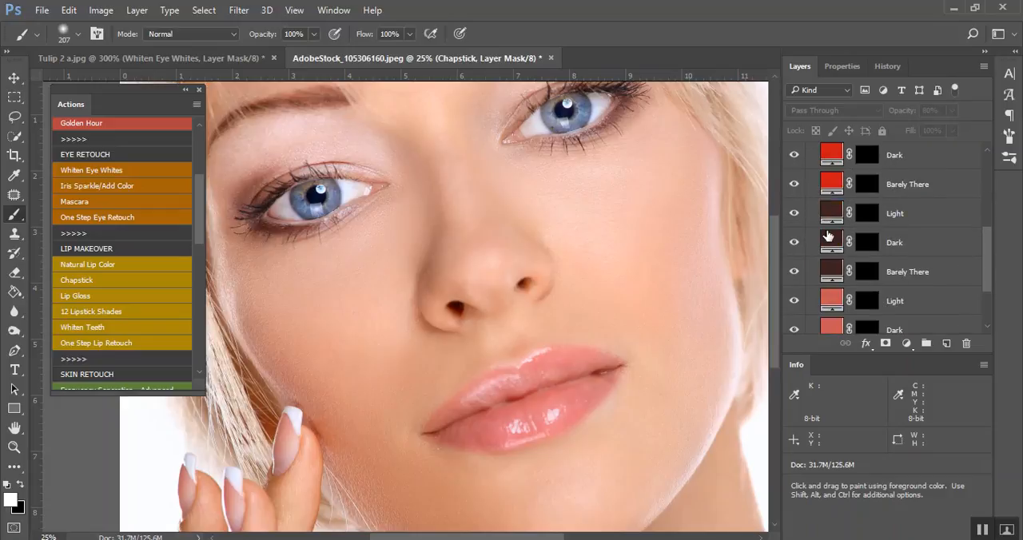
click(875, 271)
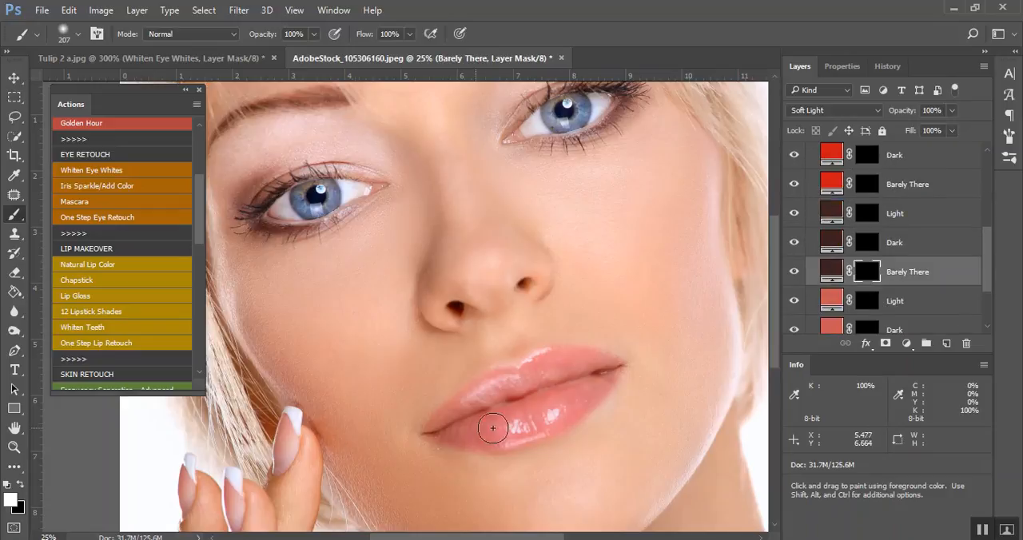
drag(475, 431, 514, 420)
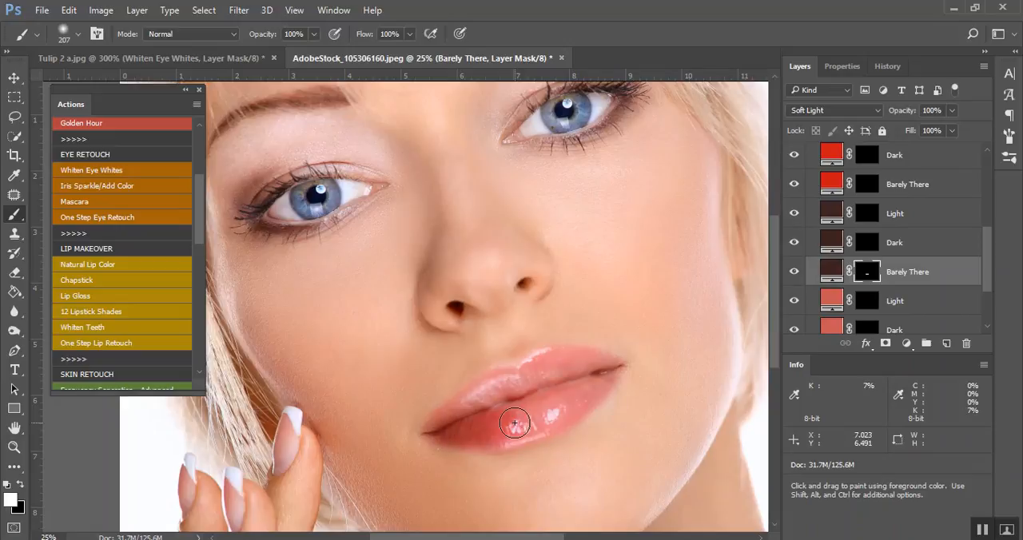
mouse_move(569, 392)
mouse_down()
mouse_move(605, 370)
mouse_move(562, 368)
mouse_move(522, 388)
mouse_move(494, 388)
mouse_move(438, 428)
mouse_move(571, 392)
mouse_up()
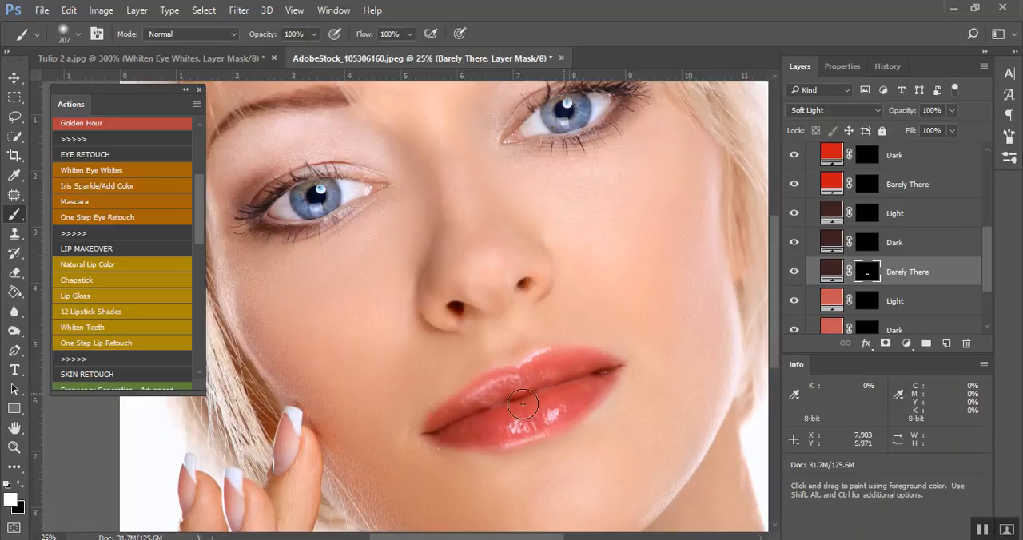
Hide the dark brown Barely There shade, paint the Dark shade over the lips, adjust its layer opacity, and hide it
click(793, 271)
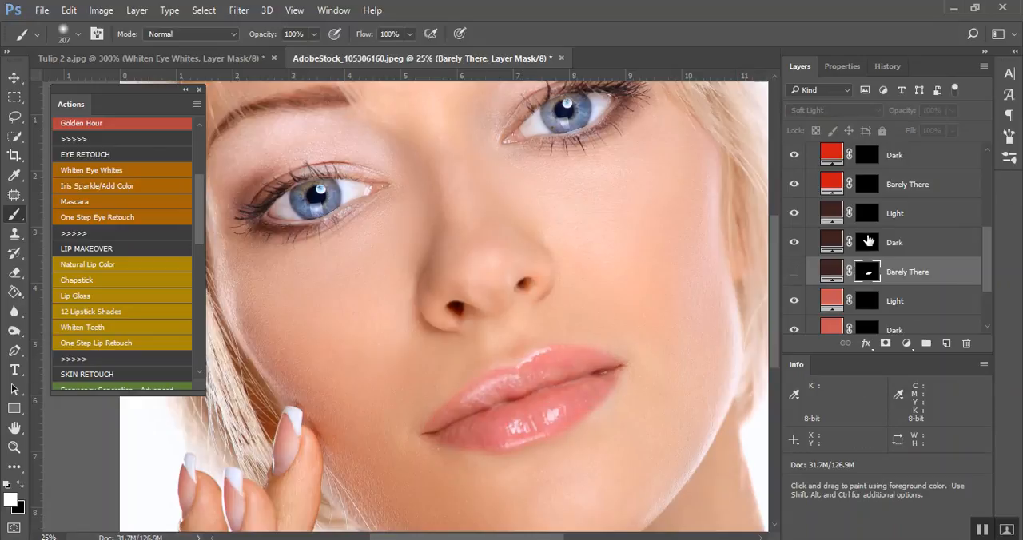
click(863, 248)
mouse_move(521, 385)
mouse_down()
mouse_move(433, 431)
mouse_move(473, 437)
mouse_move(528, 425)
mouse_move(570, 408)
mouse_move(491, 417)
mouse_move(605, 384)
mouse_move(603, 373)
mouse_move(529, 380)
mouse_move(567, 362)
mouse_move(607, 372)
mouse_up()
drag(950, 112, 941, 134)
click(794, 242)
Paint the dark brown Light shade over the lips on its layer mask and hide the layer
click(867, 213)
mouse_move(508, 389)
mouse_down()
mouse_move(445, 413)
mouse_move(443, 429)
mouse_move(584, 393)
mouse_move(608, 369)
mouse_move(552, 385)
mouse_move(549, 365)
mouse_move(521, 370)
mouse_up()
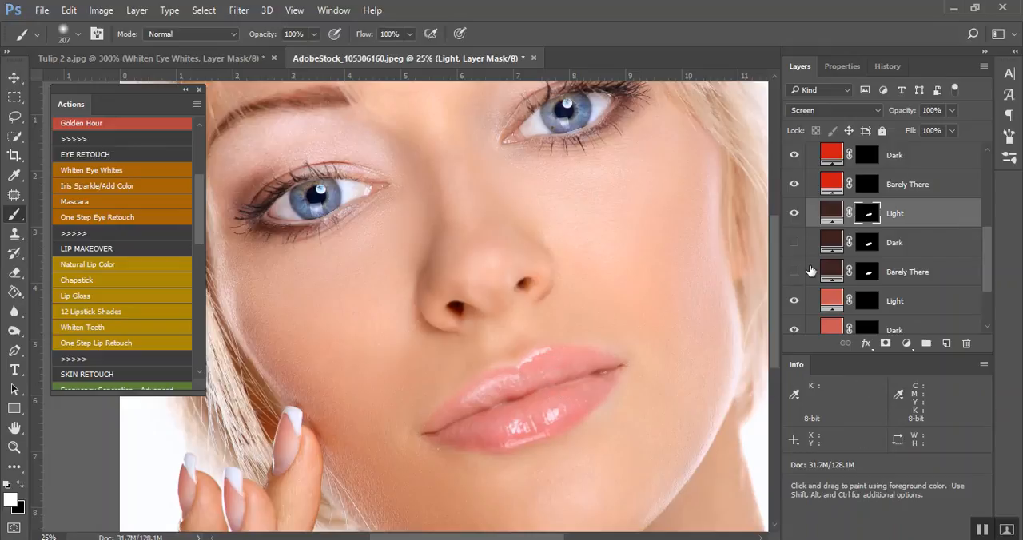
click(796, 217)
Collapse the 12 Lipstick Shades group, paint the Lip Gloss effect over the lips in white on its group mask, and hide the group
scroll(807, 231, up, 5)
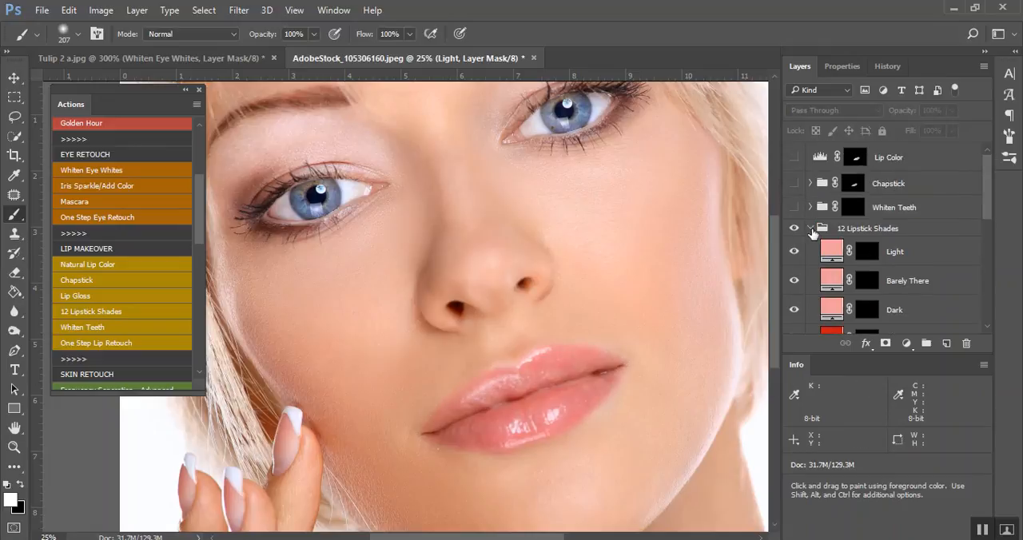
click(812, 229)
click(850, 251)
key(x)
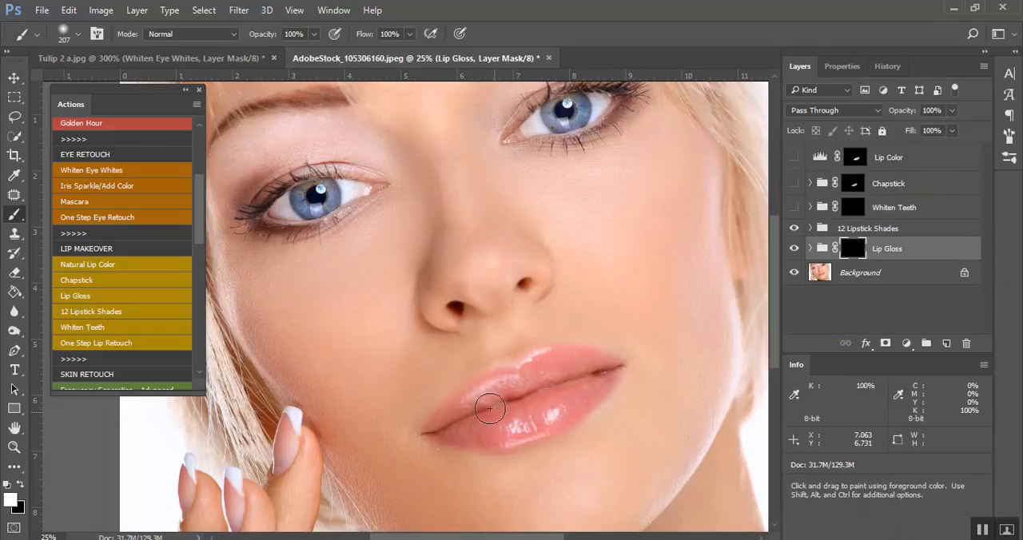
mouse_move(563, 397)
mouse_down()
mouse_move(479, 426)
mouse_move(564, 386)
mouse_move(578, 365)
mouse_move(476, 394)
mouse_up()
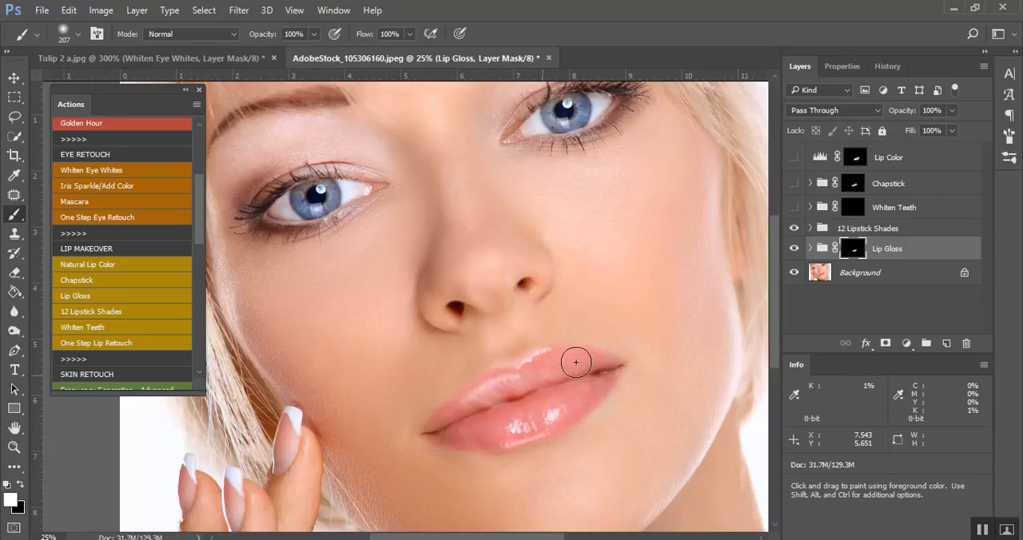
click(794, 248)
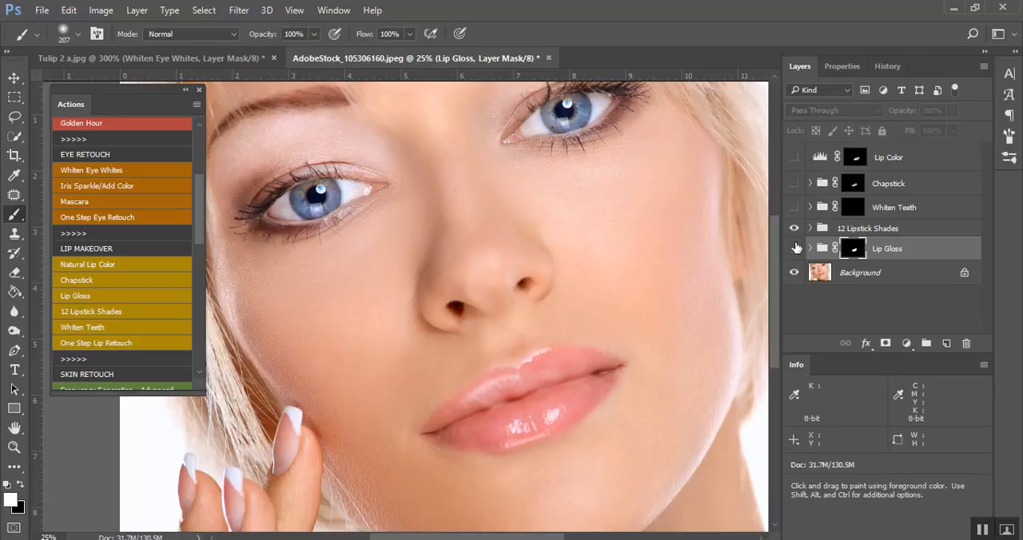
Revert the portrait to the early history state that contains only the Background layer
click(883, 67)
scroll(836, 165, up, 10)
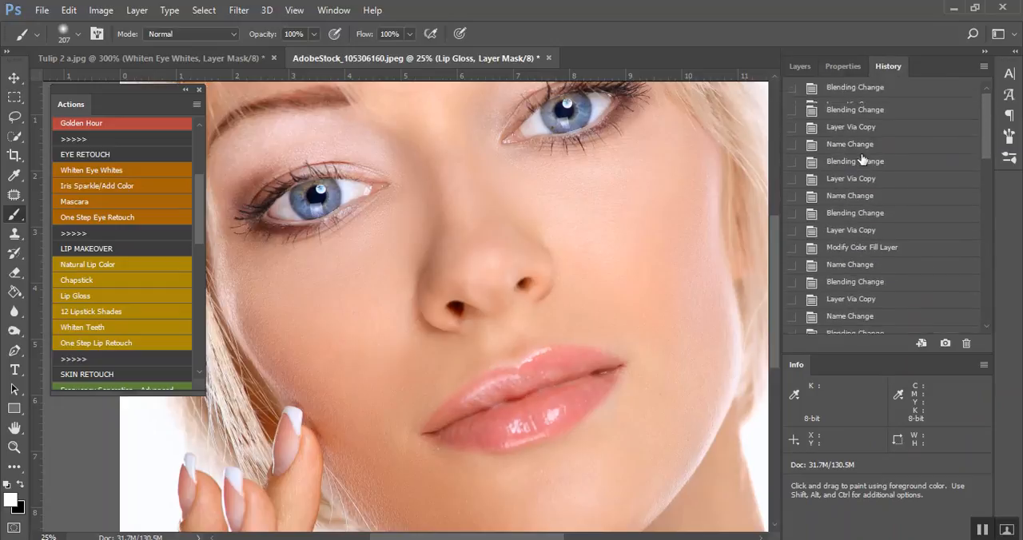
click(867, 92)
click(799, 66)
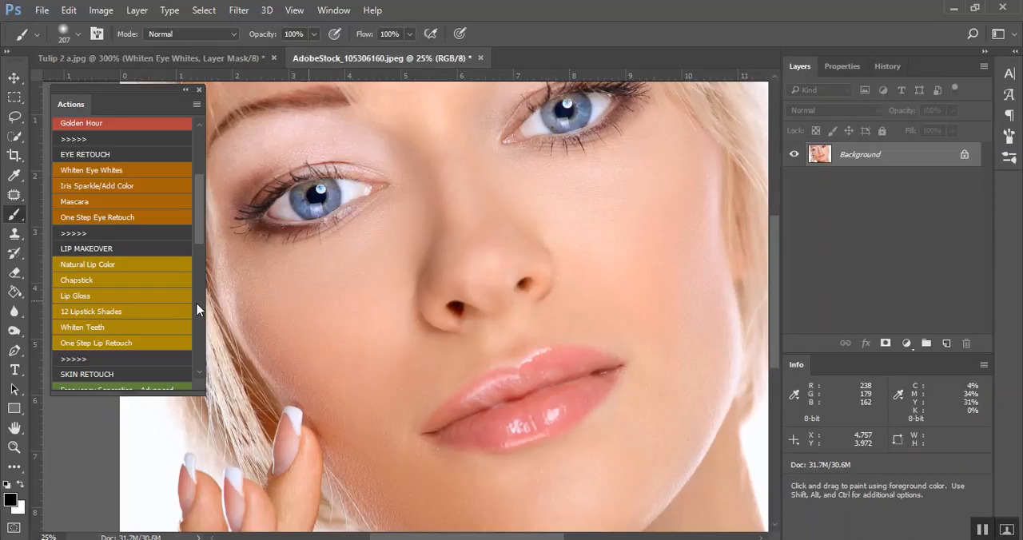
Play the Frequency Seperation - Advanced action with a Gaussian Blur radius of 10 pixels and continue past its instruction message
scroll(161, 330, down, 3)
scroll(161, 330, down, 1)
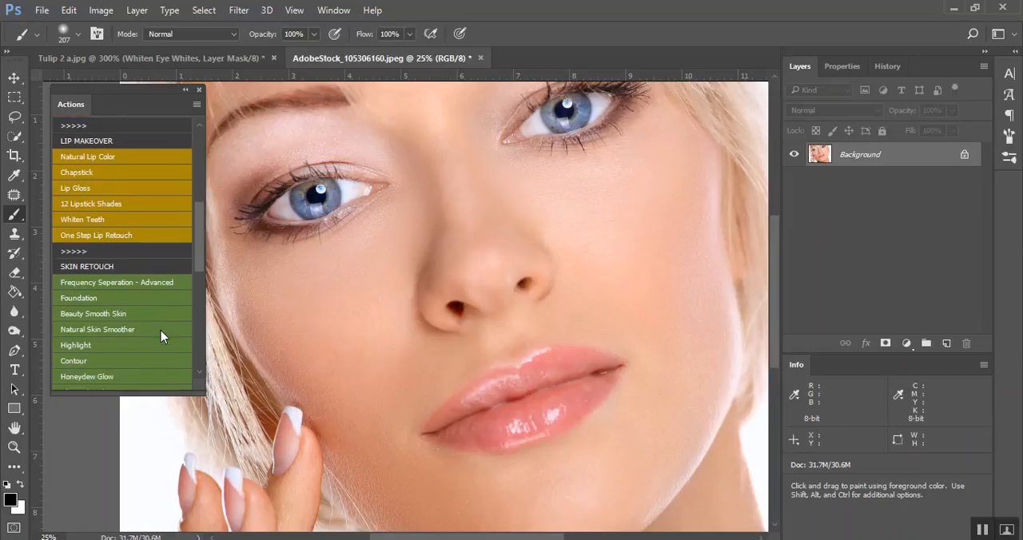
click(142, 282)
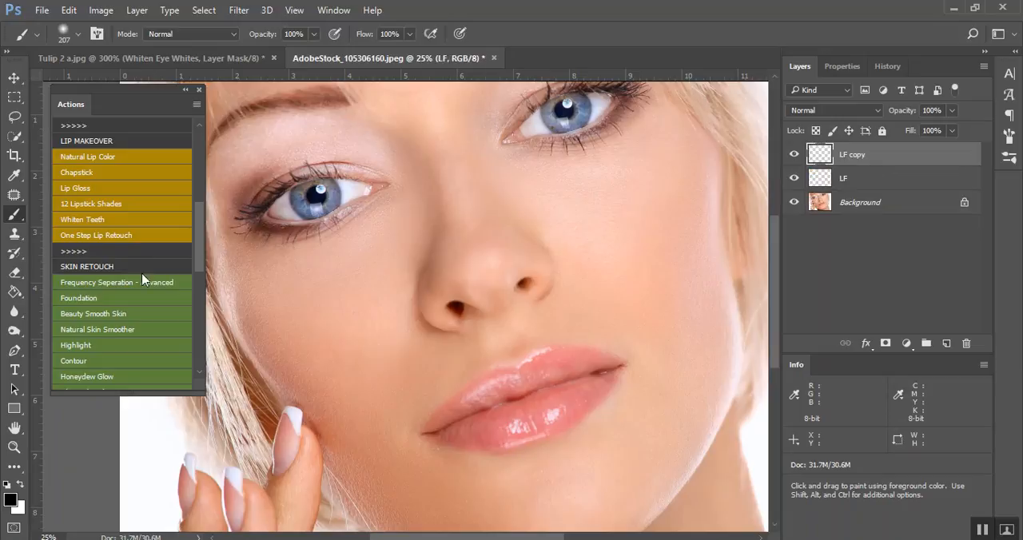
click(172, 172)
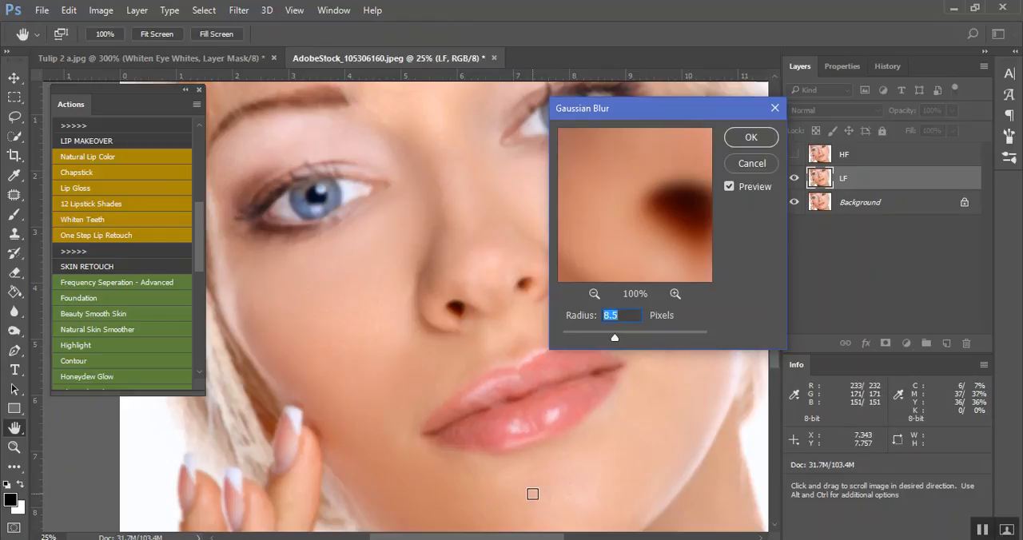
text(10)
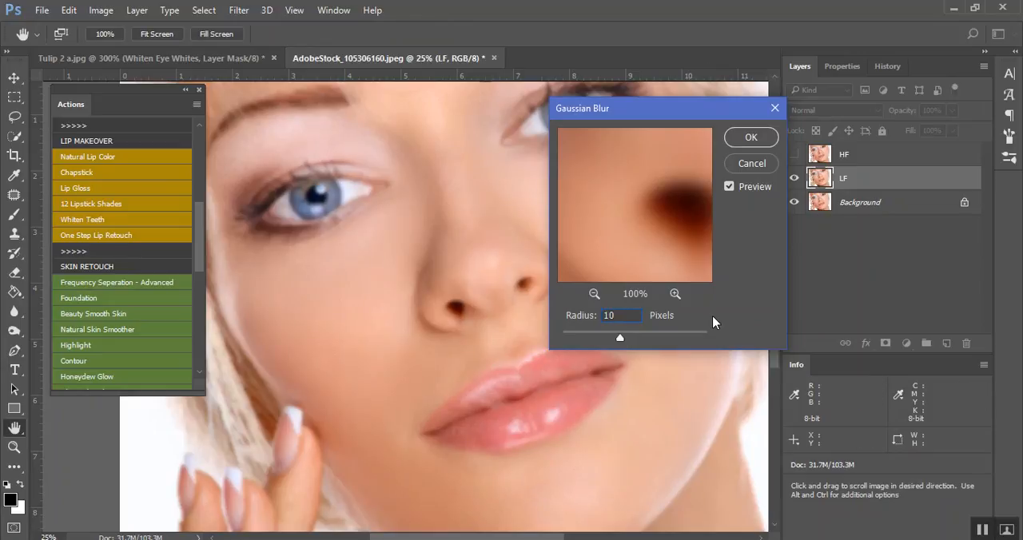
key(Return)
key(b)
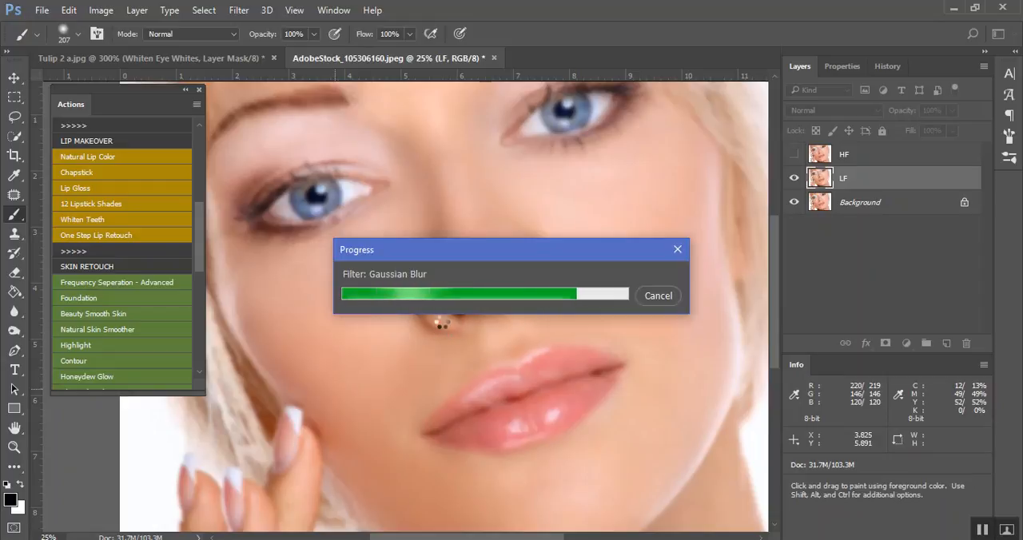
key(ctrl+shift+alt+n)
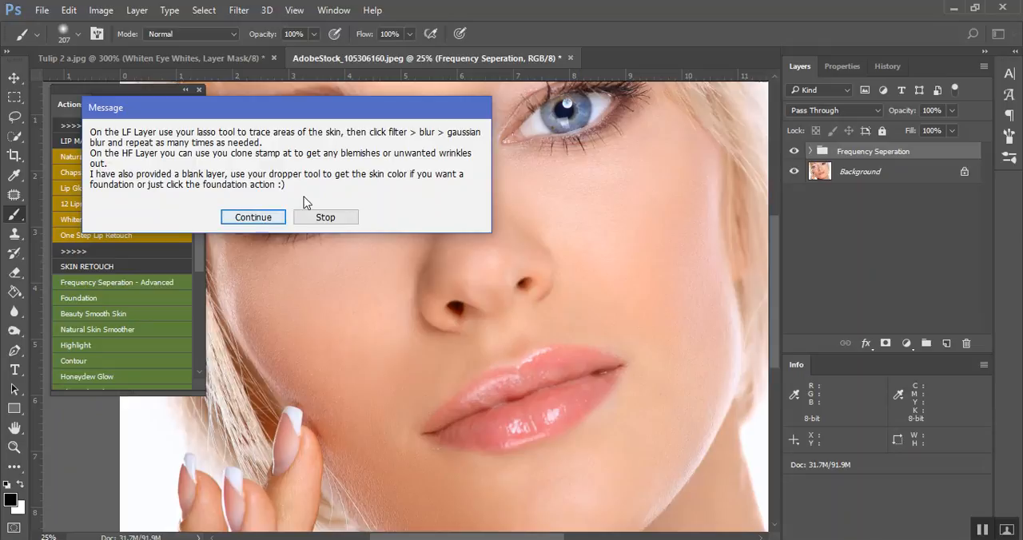
click(255, 217)
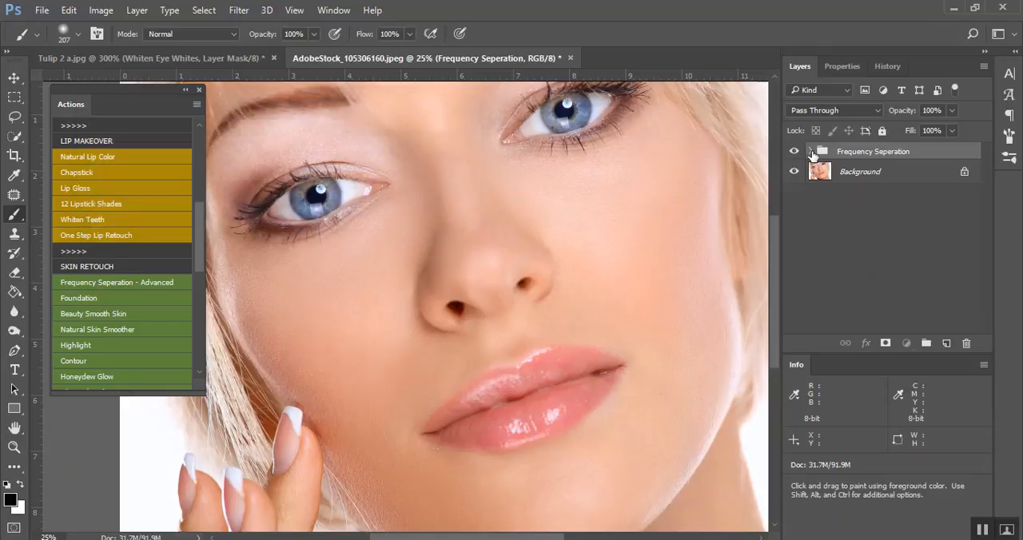
On the LF layer of the Frequency Seperation group, lasso the cheek on the photo's right side and apply a 10-pixel Gaussian Blur, then deselect
click(811, 152)
click(836, 221)
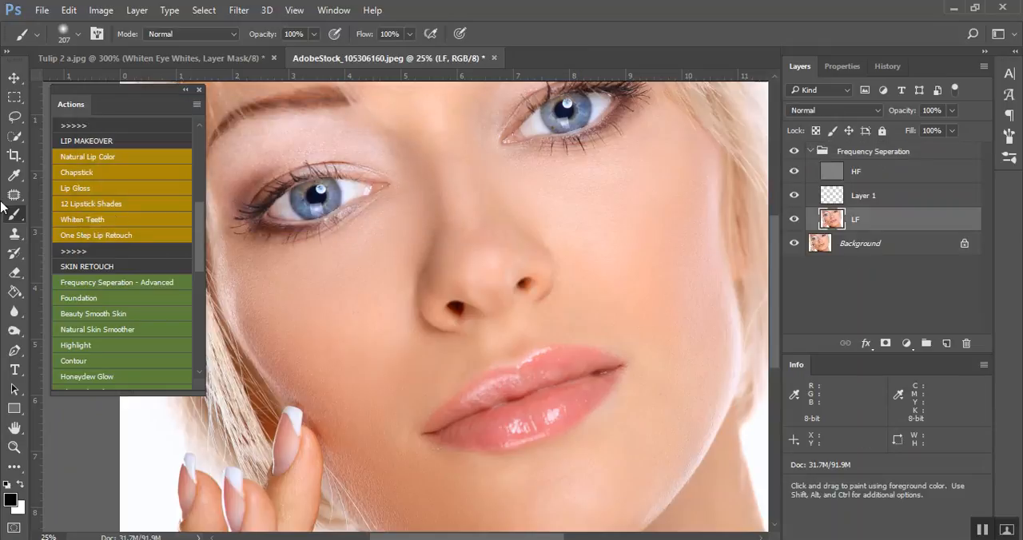
click(16, 120)
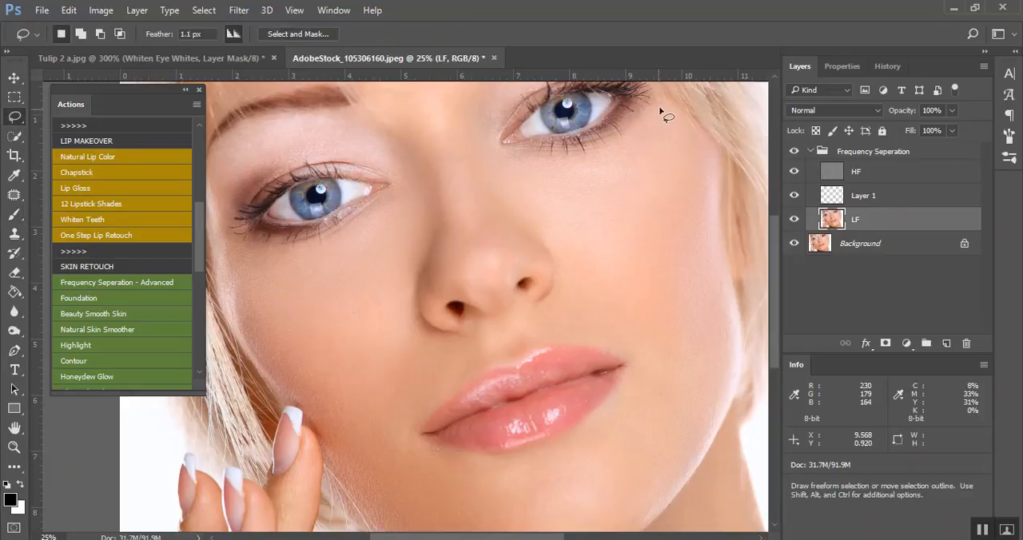
mouse_move(600, 163)
mouse_down()
mouse_move(529, 169)
mouse_move(537, 217)
mouse_move(602, 284)
mouse_move(679, 339)
mouse_move(703, 186)
mouse_up()
click(239, 10)
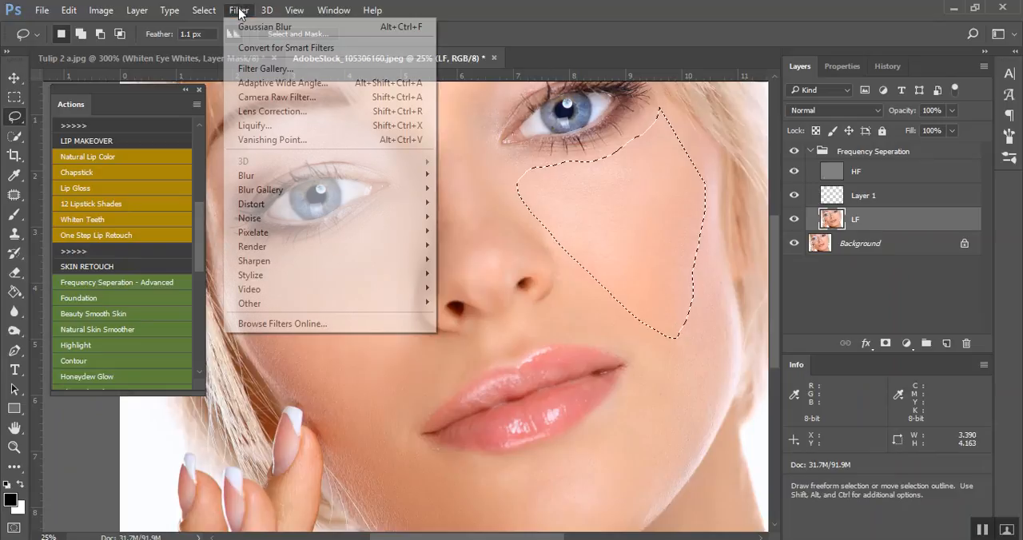
mouse_move(331, 175)
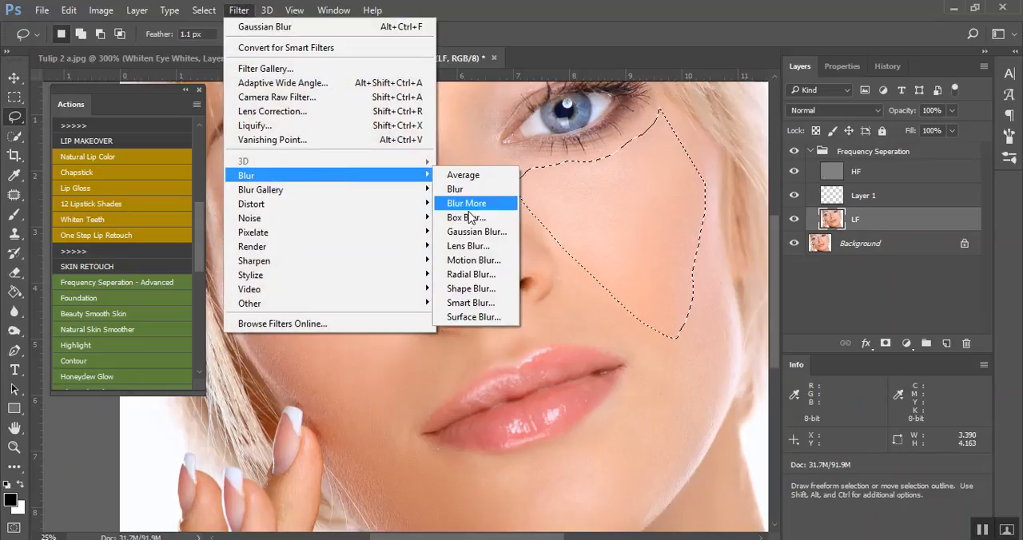
click(468, 232)
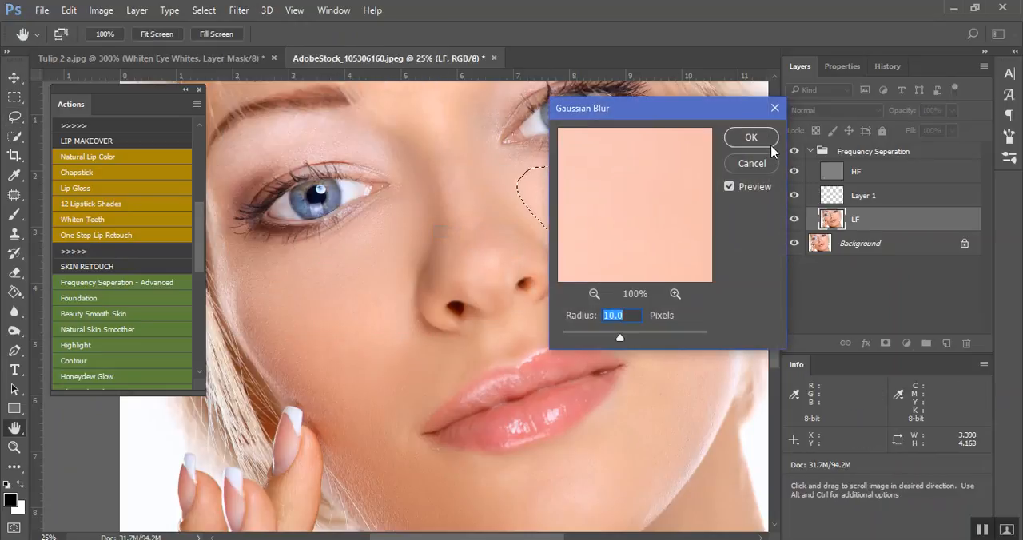
click(763, 143)
click(689, 405)
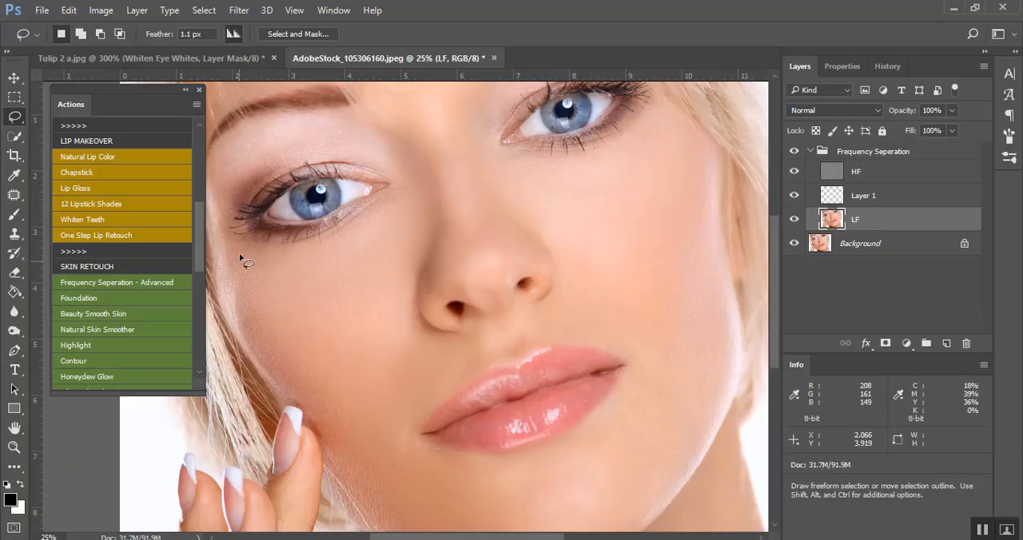
Lasso the cheek on the photo's left side on the LF layer, reapply the Gaussian Blur, and deselect
mouse_move(235, 247)
mouse_down()
mouse_move(301, 254)
mouse_move(361, 241)
mouse_move(421, 210)
mouse_move(424, 218)
mouse_move(423, 231)
mouse_move(334, 234)
mouse_move(259, 252)
mouse_up()
mouse_move(239, 316)
mouse_down()
mouse_move(338, 417)
mouse_move(417, 263)
mouse_up()
click(235, 10)
click(256, 25)
key(ctrl+d)
Lasso the bridge of the nose up to the brow on the LF layer, reapply the Gaussian Blur, and deselect
mouse_move(478, 149)
mouse_down()
mouse_move(395, 128)
mouse_move(463, 246)
mouse_move(457, 277)
mouse_move(509, 254)
mouse_move(487, 163)
mouse_up()
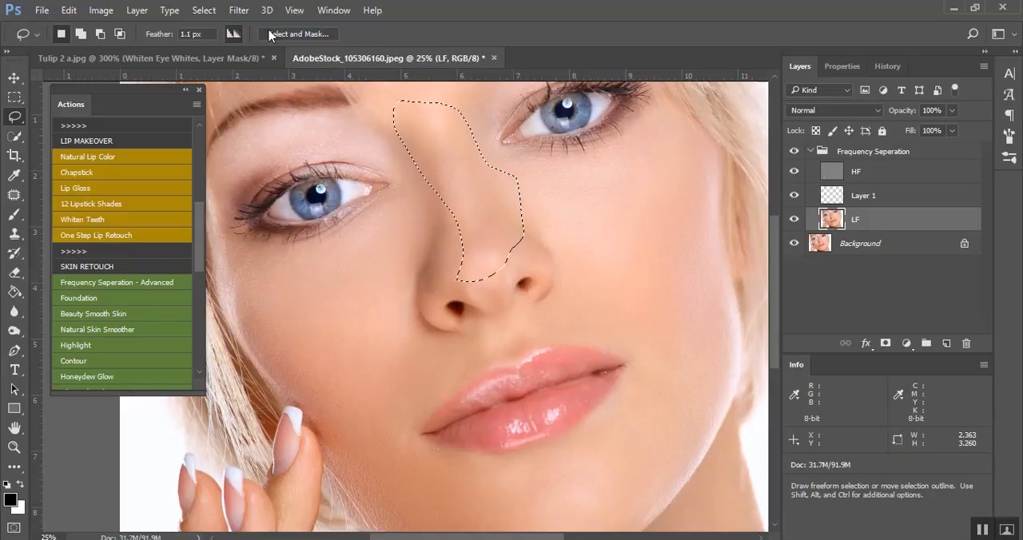
click(239, 9)
click(255, 25)
key(ctrl+d)
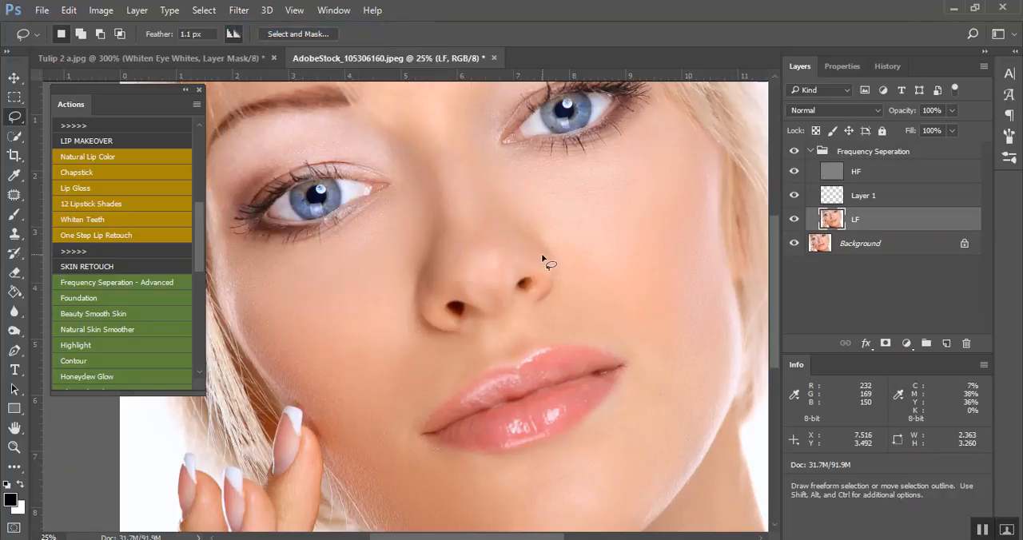
Lasso the shaded side of the nose above the nostril, reapply the Gaussian Blur, and deselect
mouse_move(429, 242)
mouse_down()
mouse_move(485, 267)
mouse_move(438, 280)
mouse_up()
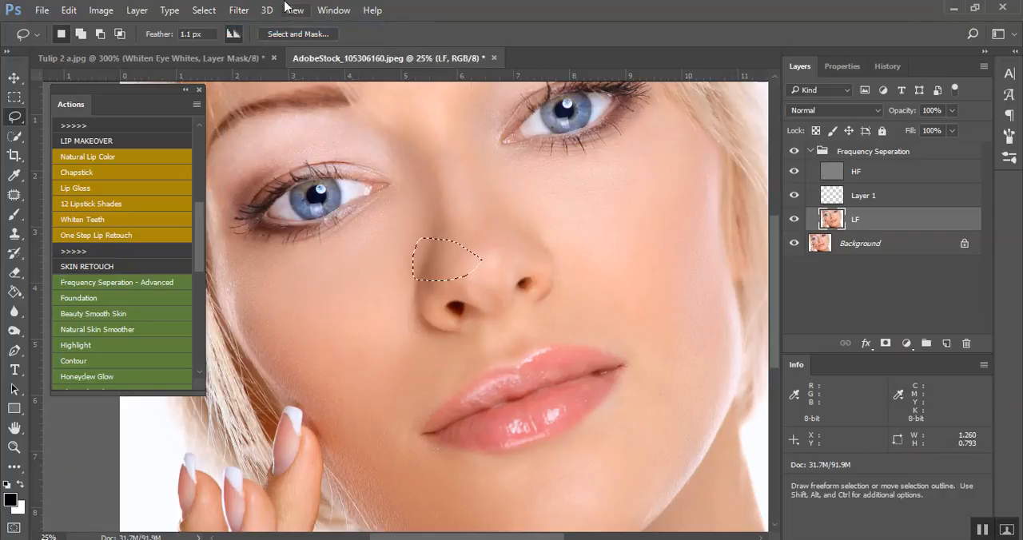
click(239, 9)
click(272, 27)
key(ctrl+d)
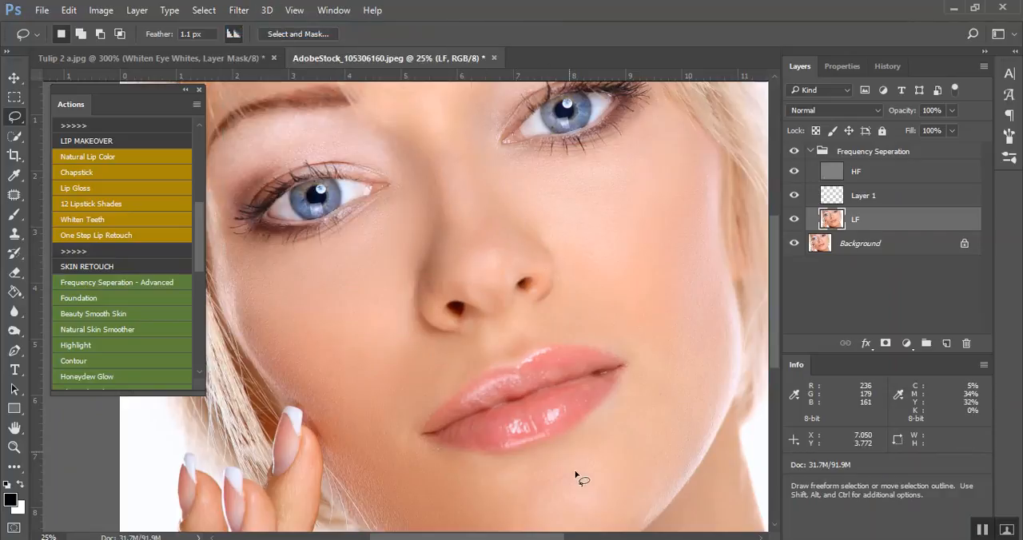
Lasso the chin and jaw area below the lips on the LF layer, reapply the Gaussian Blur, and deselect
scroll(655, 375, up, 1)
scroll(671, 373, down, 4)
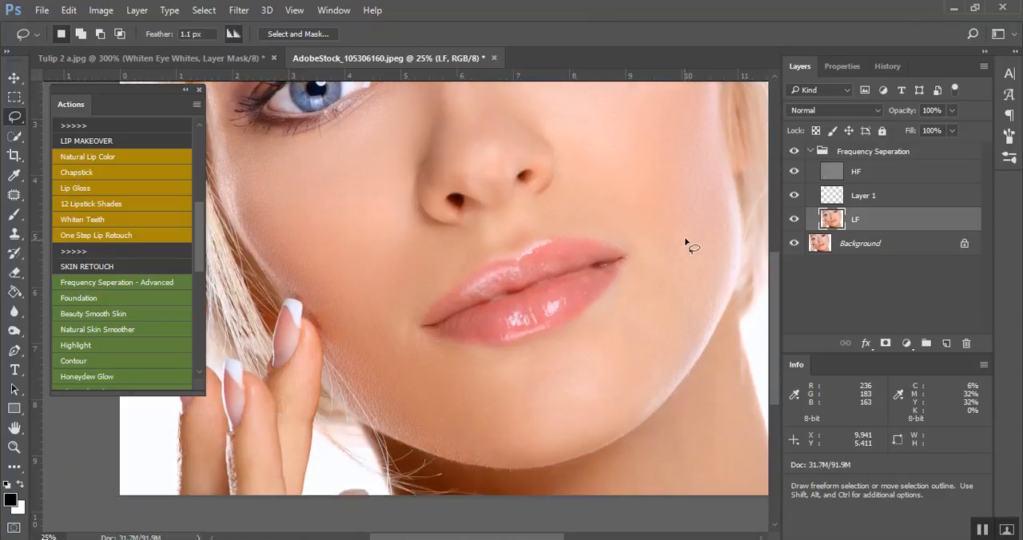
mouse_move(625, 298)
mouse_down()
mouse_move(597, 335)
mouse_move(520, 361)
mouse_up()
mouse_move(393, 331)
mouse_down()
mouse_move(388, 408)
mouse_move(501, 451)
mouse_move(580, 436)
mouse_move(644, 377)
mouse_move(705, 294)
mouse_move(670, 232)
mouse_up()
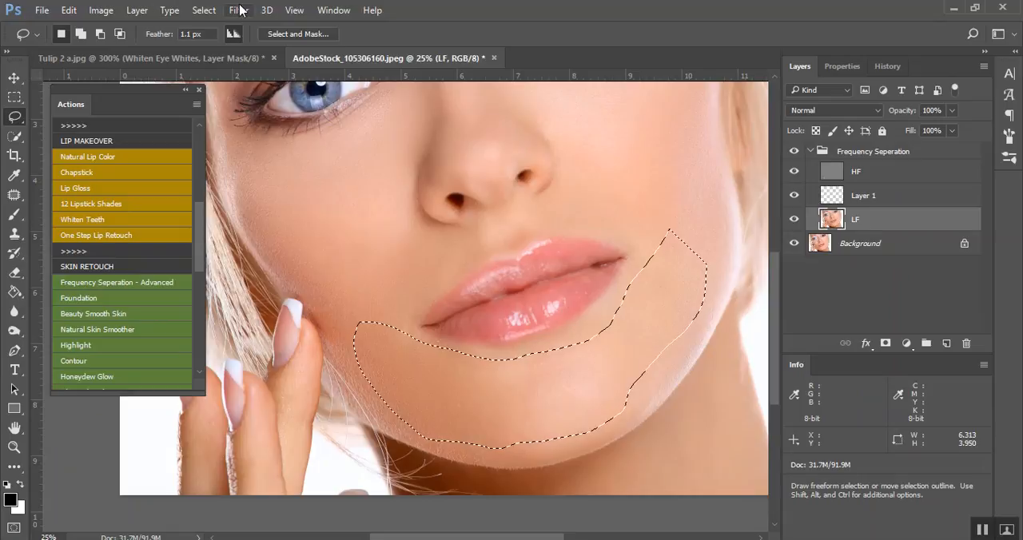
click(239, 9)
click(272, 26)
key(ctrl+d)
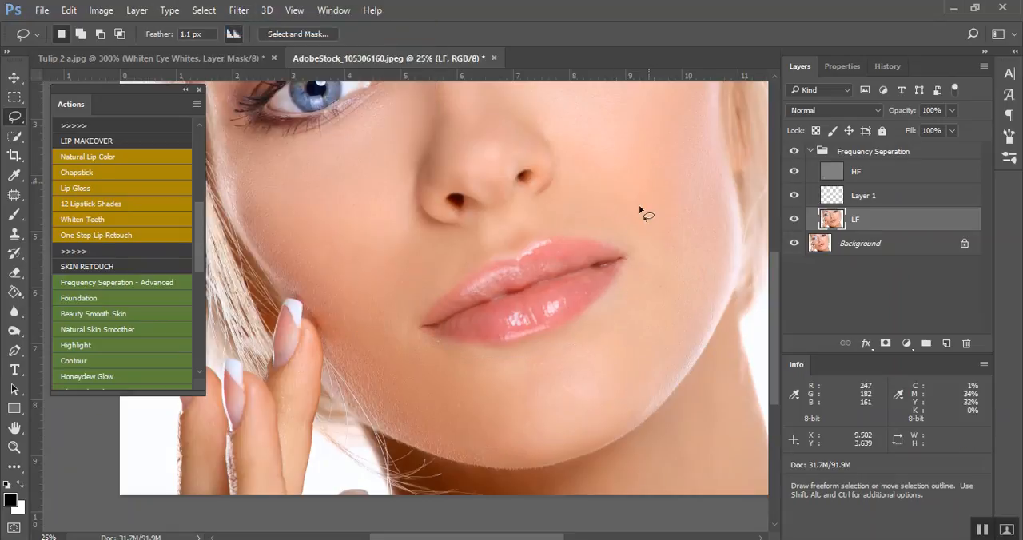
Sample a skin tone and paint it over the facial skin on Layer 1 at 30% brush opacity, comparing before and after
scroll(613, 297, up, 3)
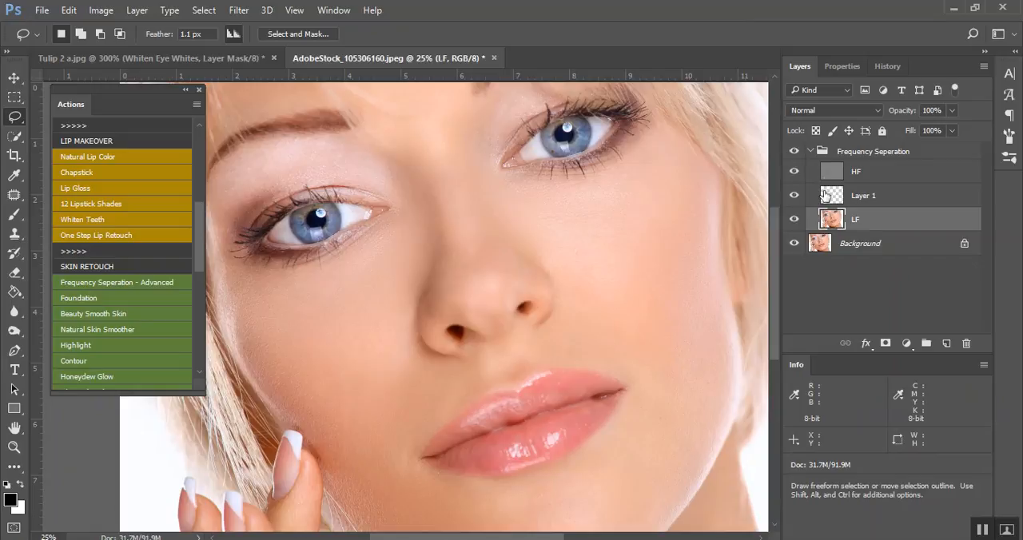
click(835, 197)
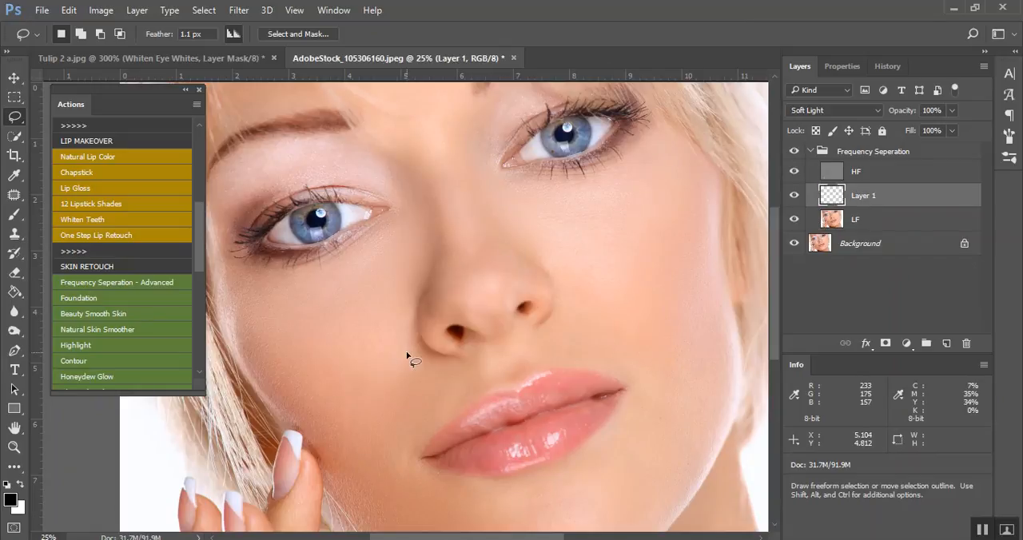
click(14, 175)
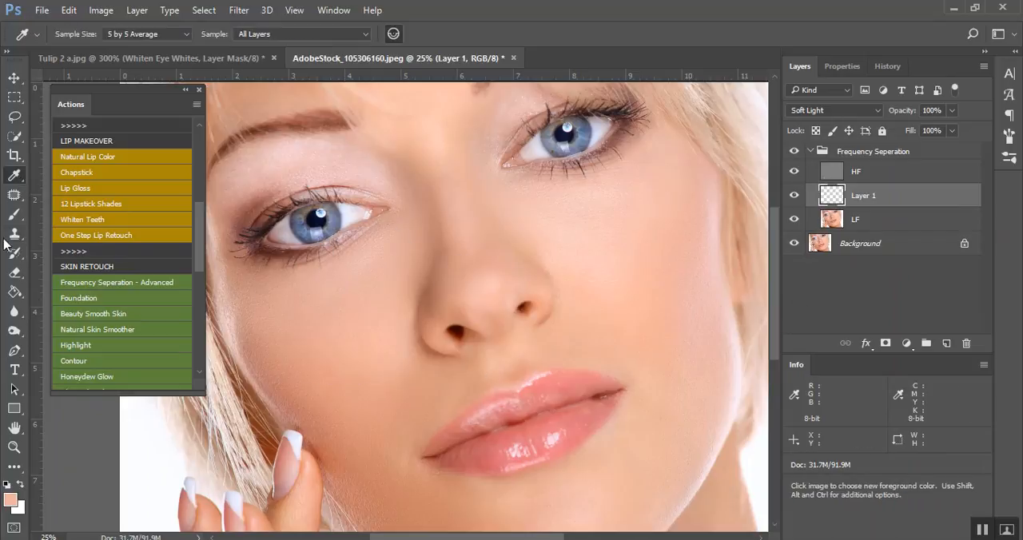
key(b)
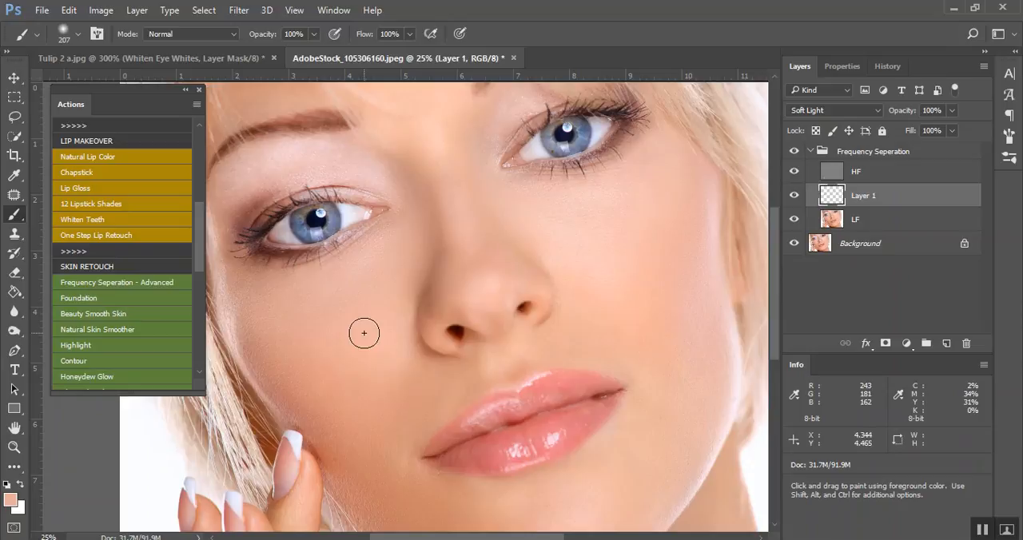
key(3)
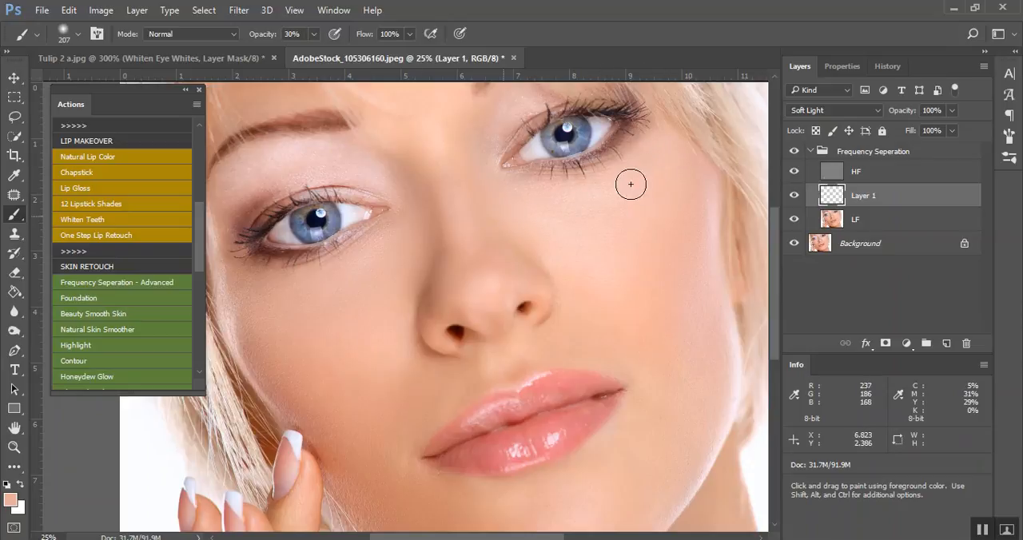
click(793, 199)
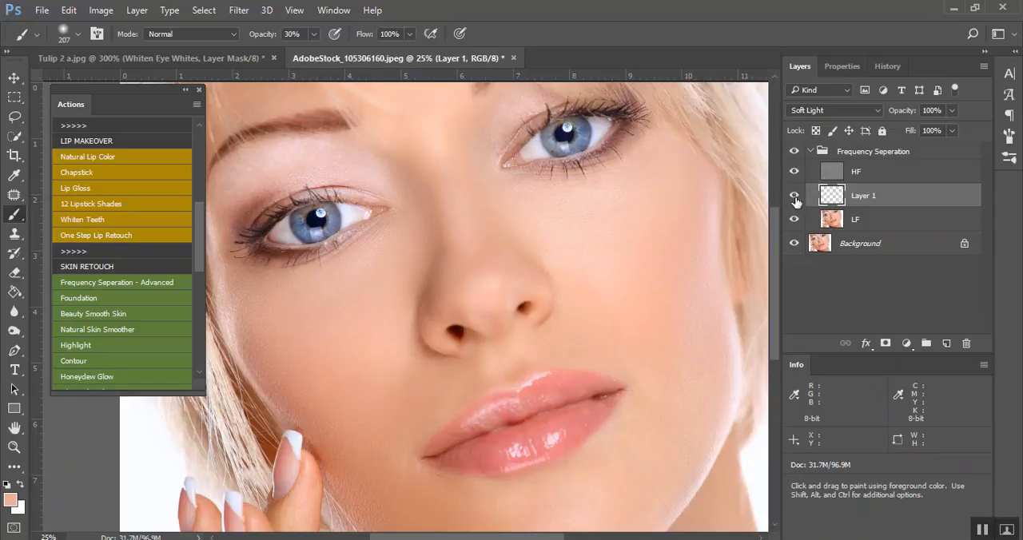
click(794, 199)
click(794, 199)
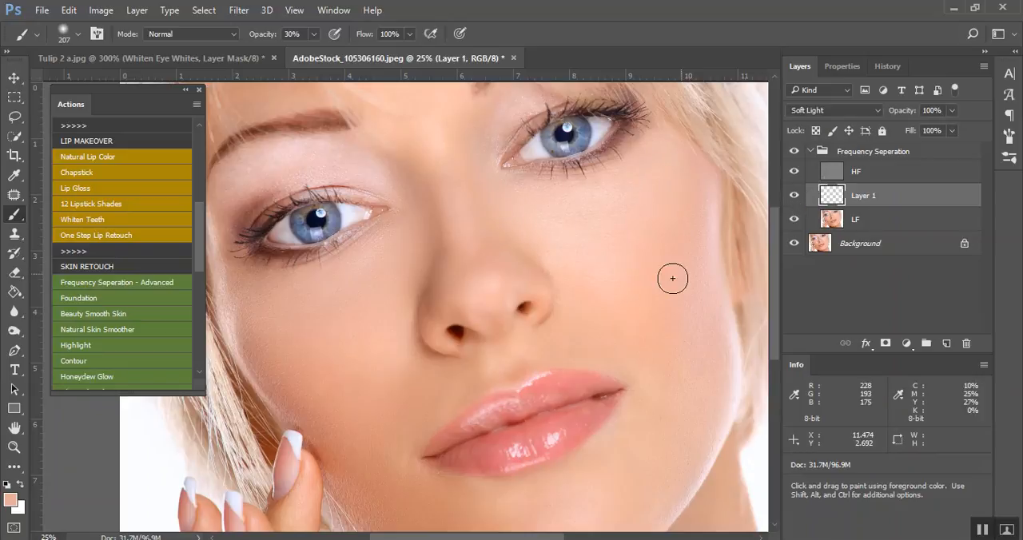
Delete the Frequency Seperation group, and run the Foundation action with its fill colour sampled from the skin below the eye
drag(885, 165, 966, 343)
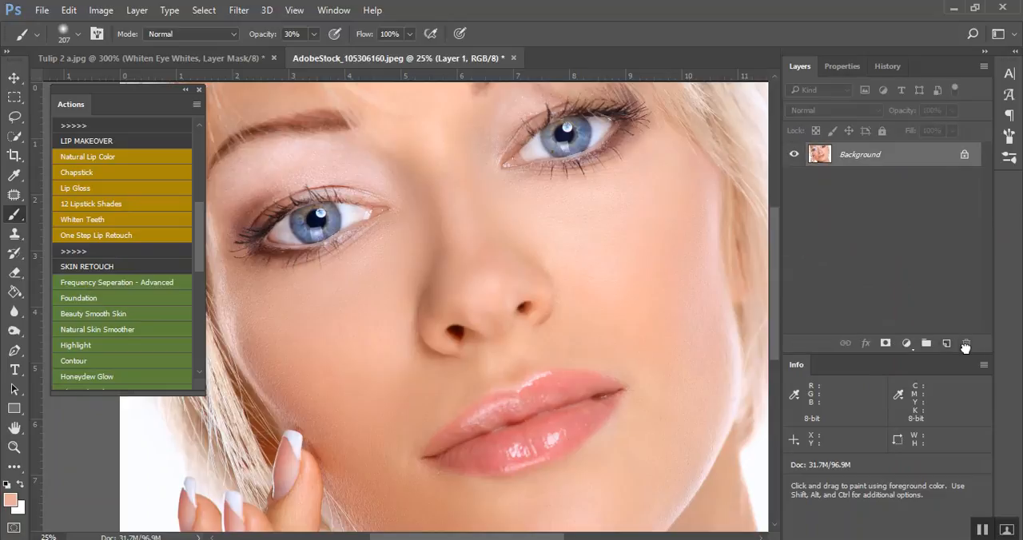
click(142, 298)
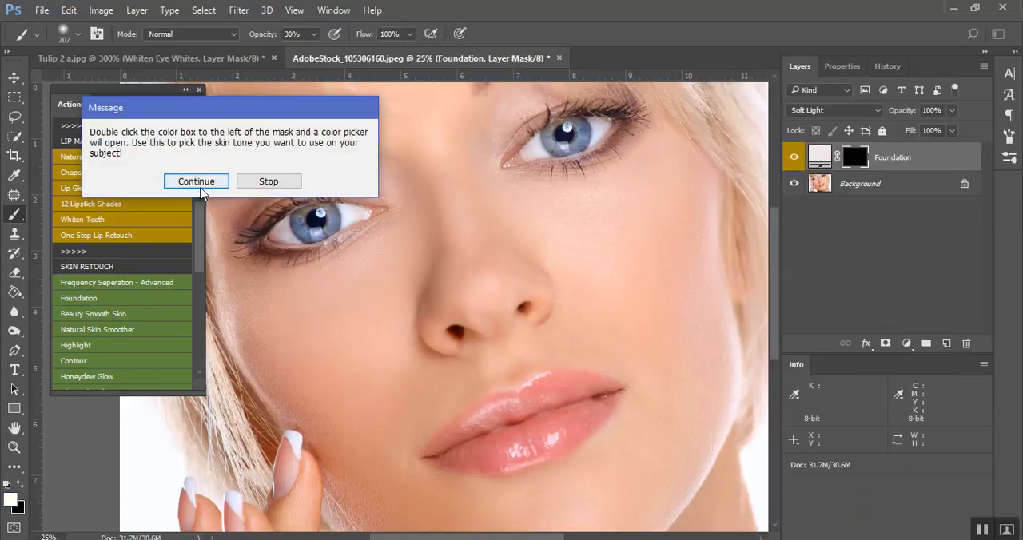
click(196, 182)
double_click(815, 159)
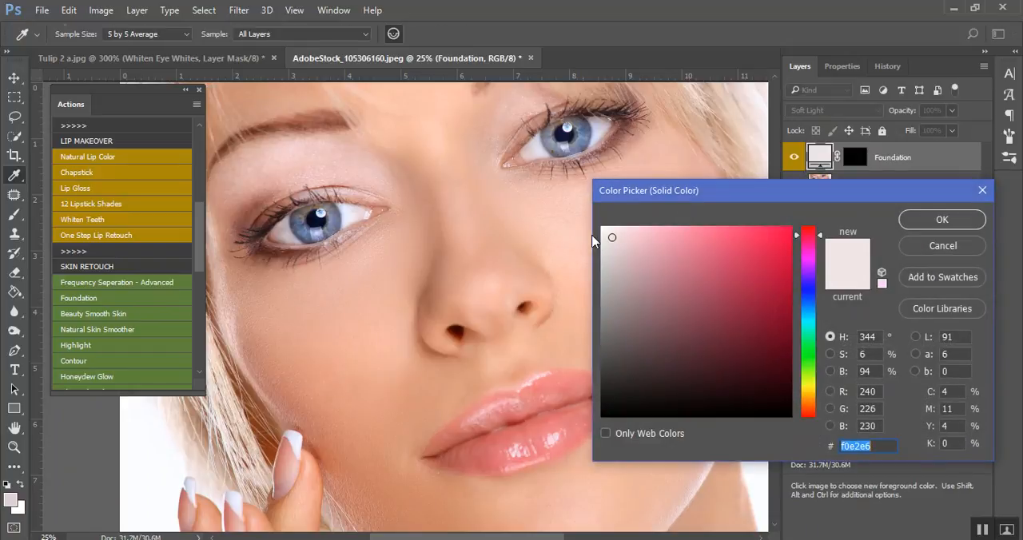
click(566, 220)
click(970, 224)
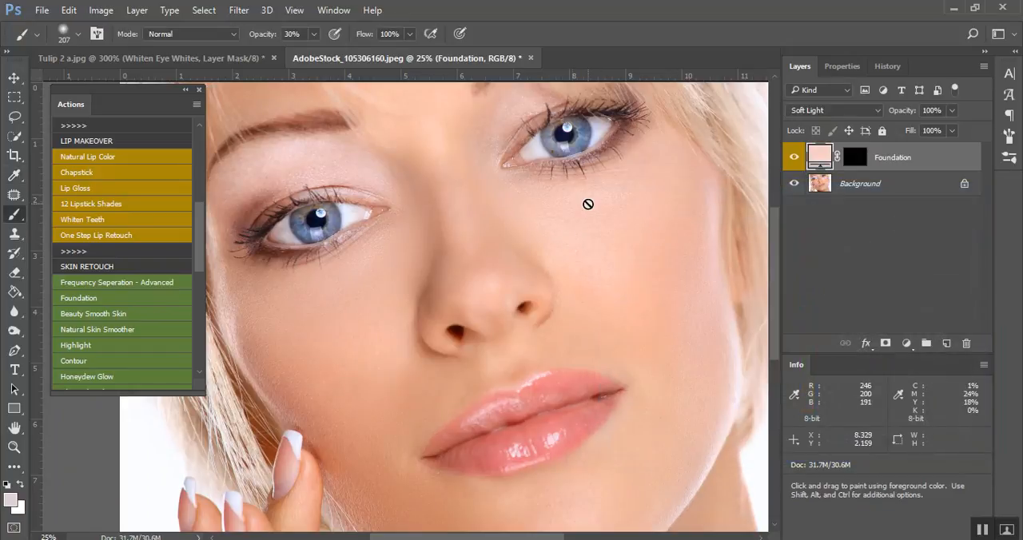
Paint white on the Foundation mask over the facial skin with a brush size of 831, raising the brush opacity to 100%
click(854, 158)
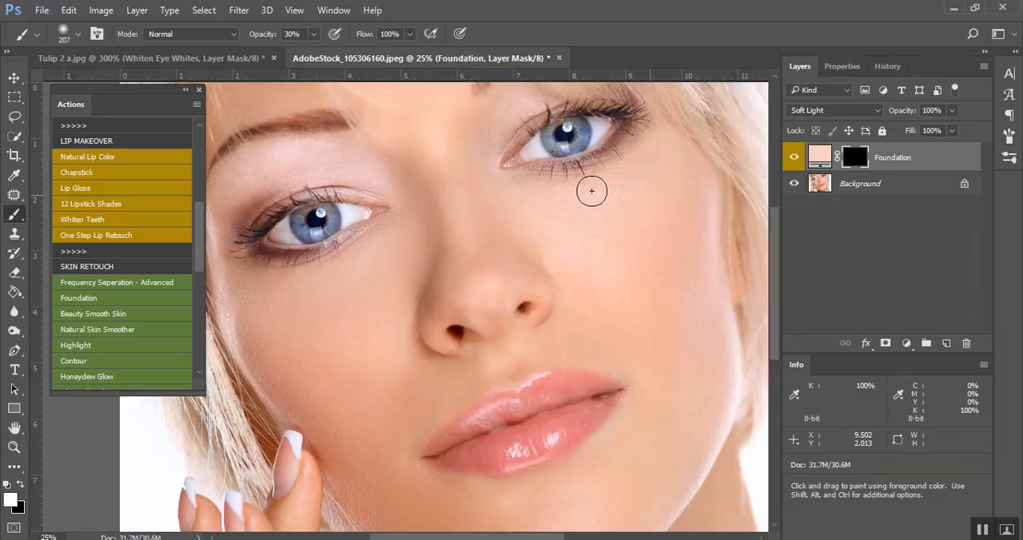
drag(588, 251, 648, 252)
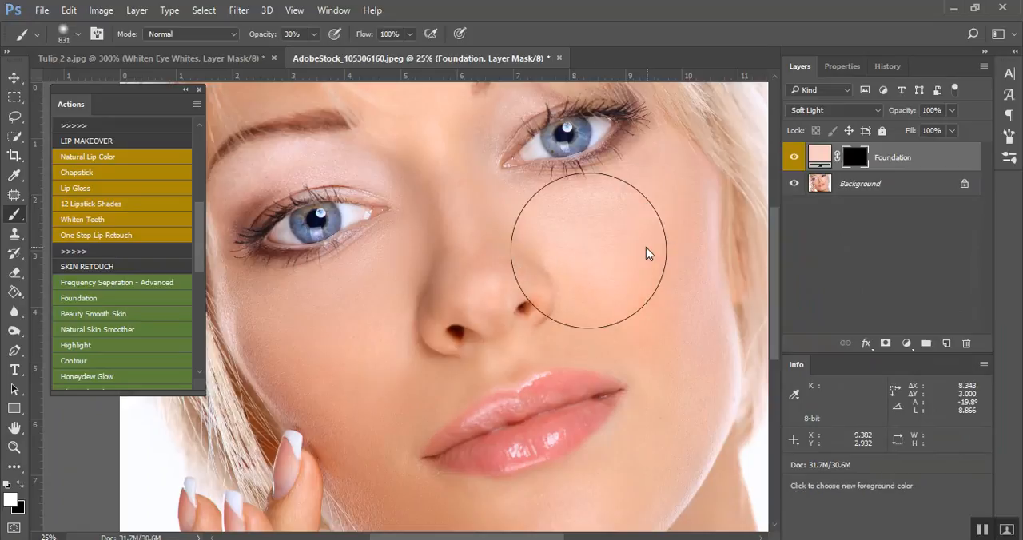
mouse_move(653, 332)
mouse_down()
mouse_move(679, 343)
mouse_move(678, 354)
mouse_up()
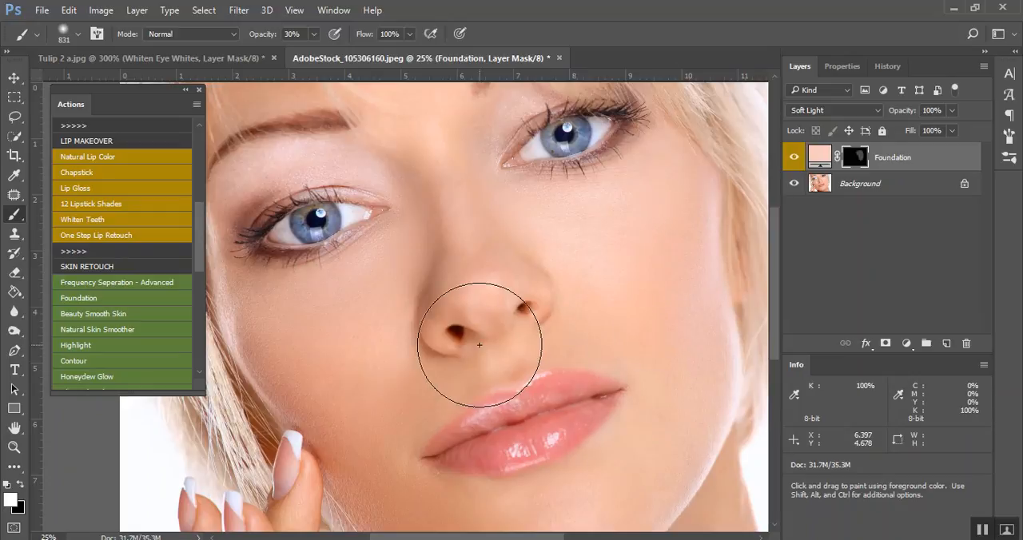
mouse_move(479, 345)
mouse_down()
mouse_move(611, 237)
mouse_move(523, 228)
mouse_move(651, 211)
mouse_up()
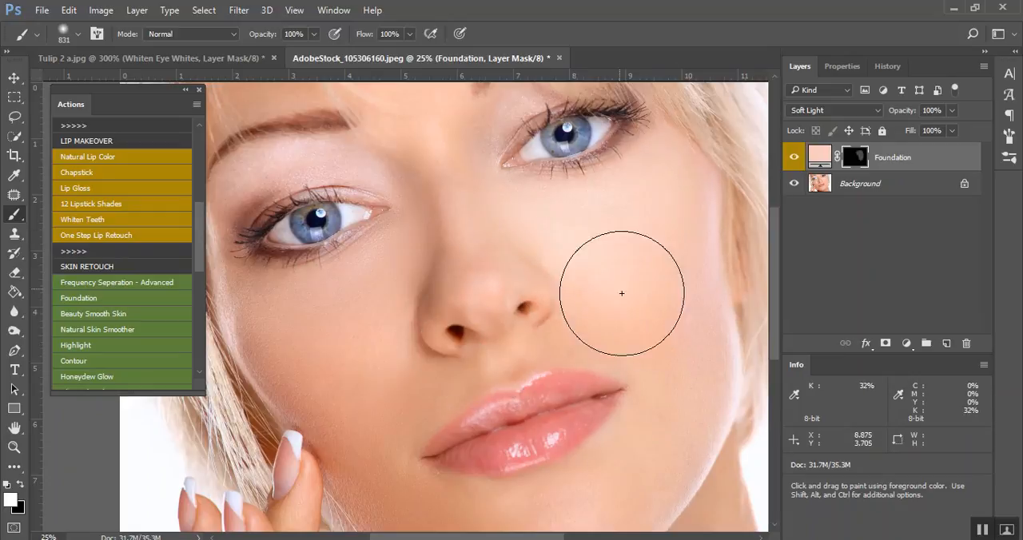
mouse_move(661, 399)
mouse_down()
mouse_move(657, 426)
mouse_move(664, 304)
mouse_move(495, 246)
mouse_move(473, 210)
mouse_move(486, 238)
mouse_move(421, 236)
mouse_move(422, 190)
mouse_move(371, 305)
mouse_move(262, 306)
mouse_move(350, 343)
mouse_move(362, 365)
mouse_move(358, 433)
mouse_move(410, 364)
mouse_move(528, 326)
mouse_move(405, 336)
mouse_move(487, 352)
mouse_move(713, 298)
mouse_move(512, 447)
mouse_move(360, 367)
mouse_move(392, 400)
mouse_move(588, 412)
mouse_move(675, 346)
mouse_move(576, 458)
mouse_move(445, 465)
mouse_move(662, 475)
mouse_move(680, 419)
mouse_move(662, 402)
mouse_up()
scroll(559, 320, down, 5)
scroll(527, 439, up, 9)
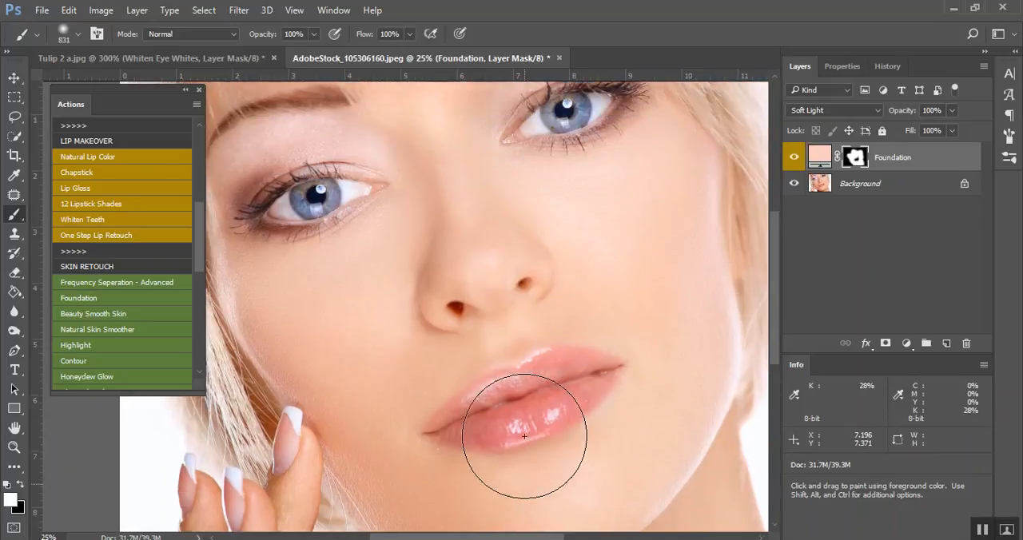
scroll(522, 436, down, 3)
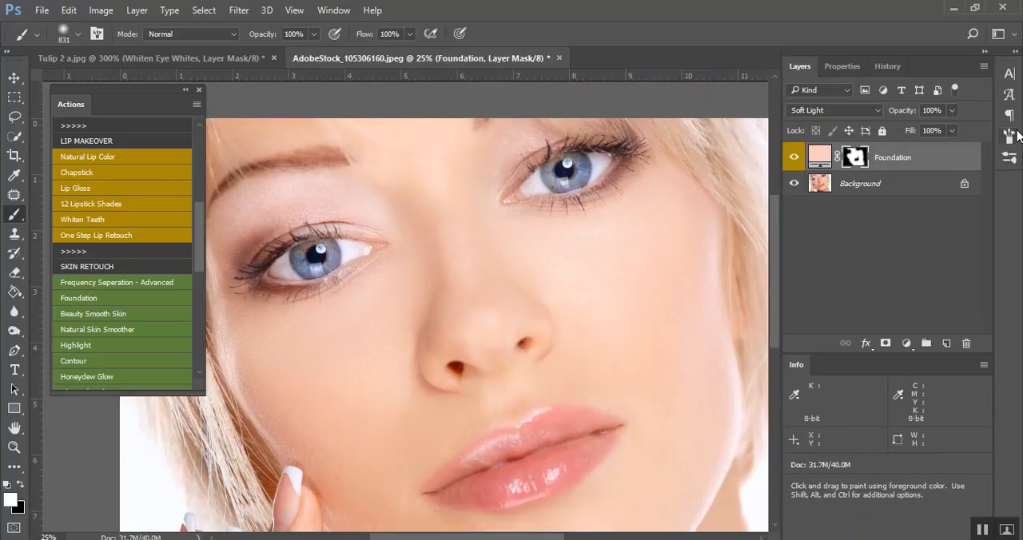
Compare the portrait with and without the Foundation layer, and reduce the layer's opacity to 34%
key(ctrl+minus)
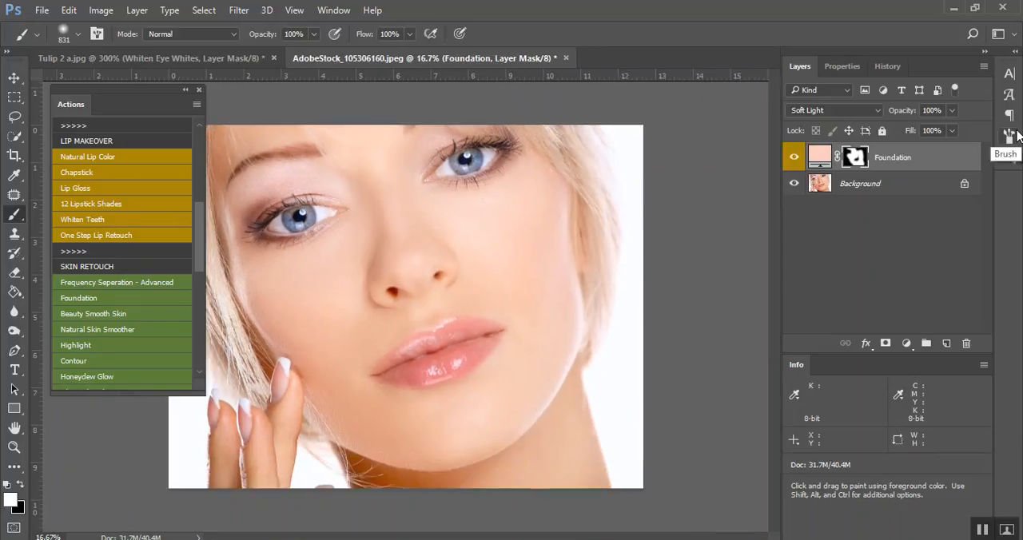
click(794, 157)
click(951, 111)
click(912, 130)
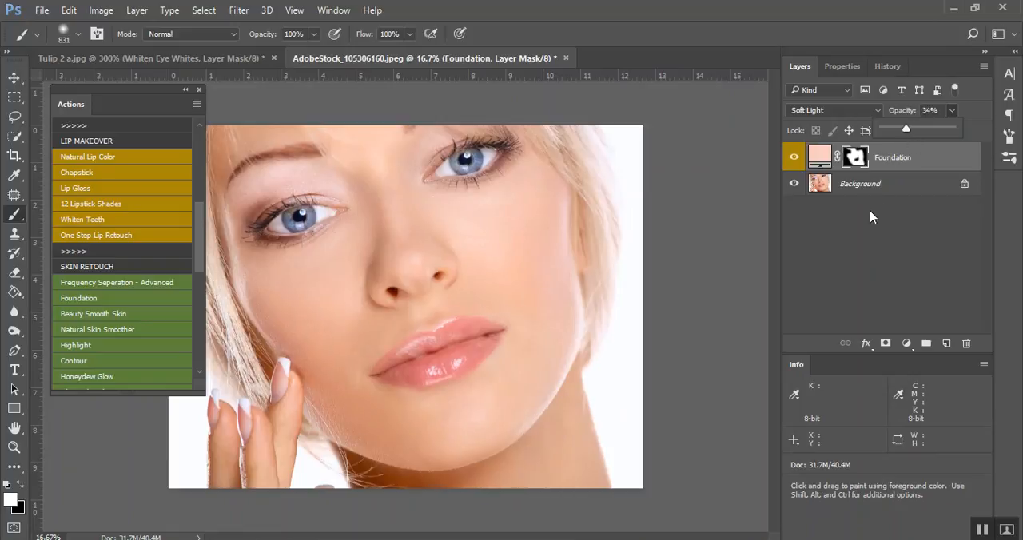
Replace the Foundation layer with the Beauty Smooth Skin action, paint its mask over the facial skin, and compare before and after
drag(939, 156, 968, 345)
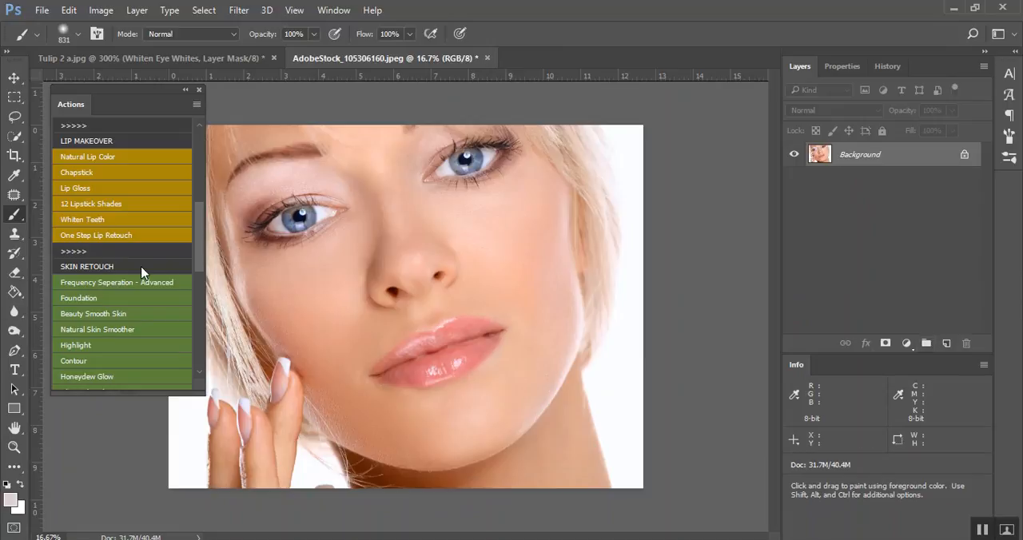
click(130, 317)
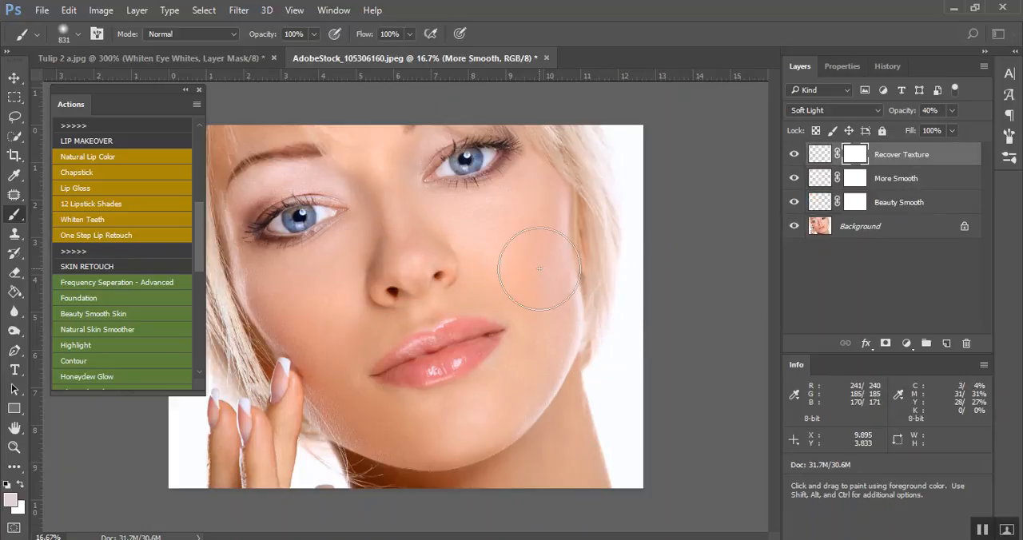
mouse_move(472, 239)
mouse_down()
mouse_move(520, 208)
mouse_move(512, 267)
mouse_move(540, 323)
mouse_move(517, 259)
mouse_move(539, 353)
mouse_move(499, 411)
mouse_move(411, 434)
mouse_move(348, 393)
mouse_move(335, 334)
mouse_move(285, 292)
mouse_move(365, 246)
mouse_move(349, 264)
mouse_move(339, 322)
mouse_move(365, 303)
mouse_move(332, 314)
mouse_move(392, 196)
mouse_move(390, 222)
mouse_move(359, 136)
mouse_up()
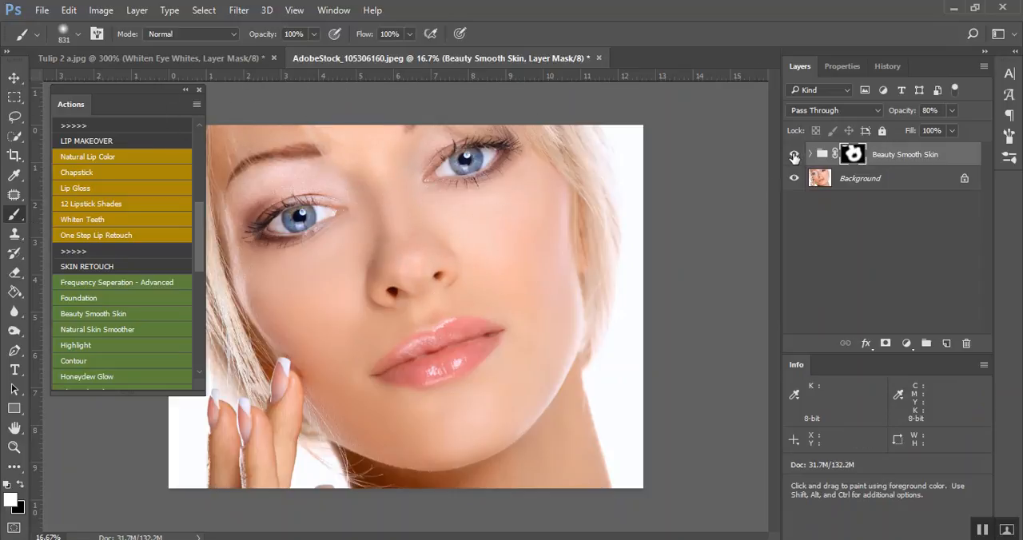
click(794, 156)
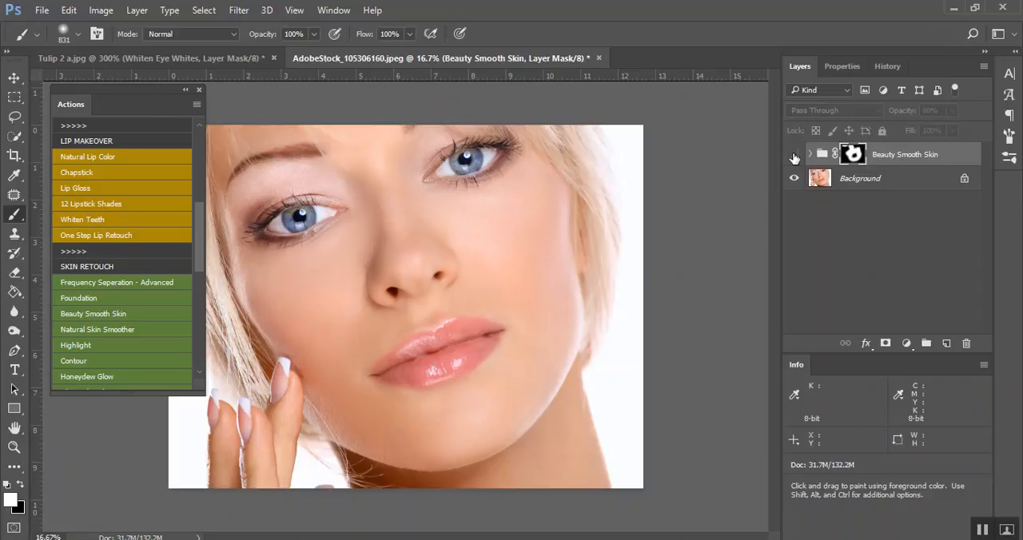
Replace the Beauty Smooth Skin group with the Natural Skin Smoother action, paint its mask over the face, and compare before and after
drag(923, 155, 965, 342)
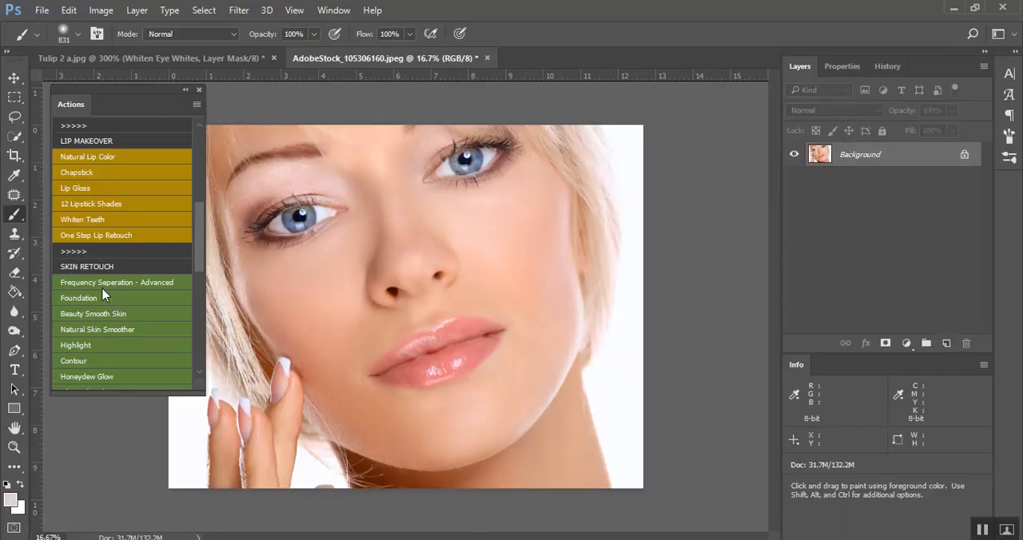
click(96, 333)
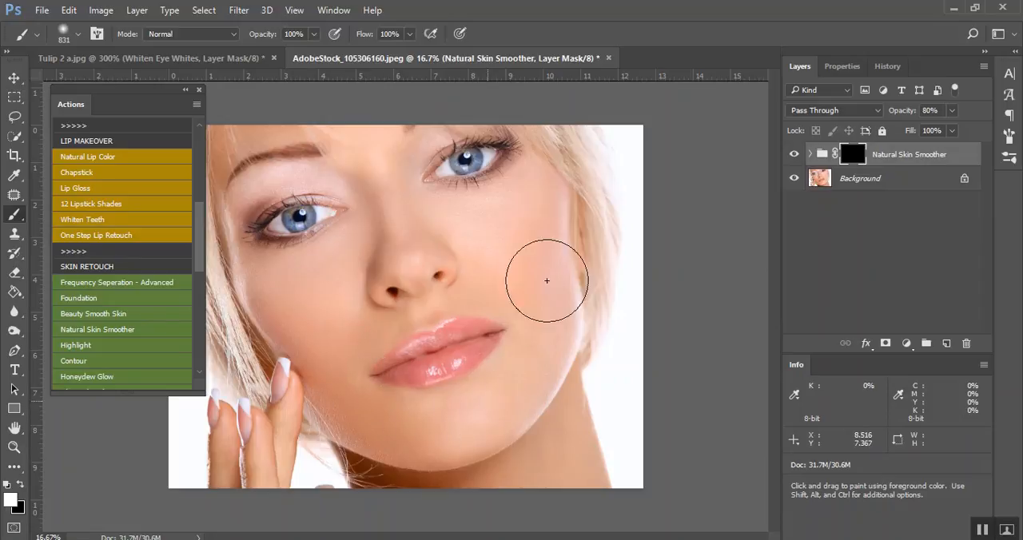
drag(491, 272, 570, 388)
click(792, 154)
click(792, 154)
click(792, 154)
click(792, 154)
Replace the Natural Skin Smoother group with the Highlight action, and dodge under the eyes and along the nose bridge at 20% exposure
drag(902, 160, 966, 343)
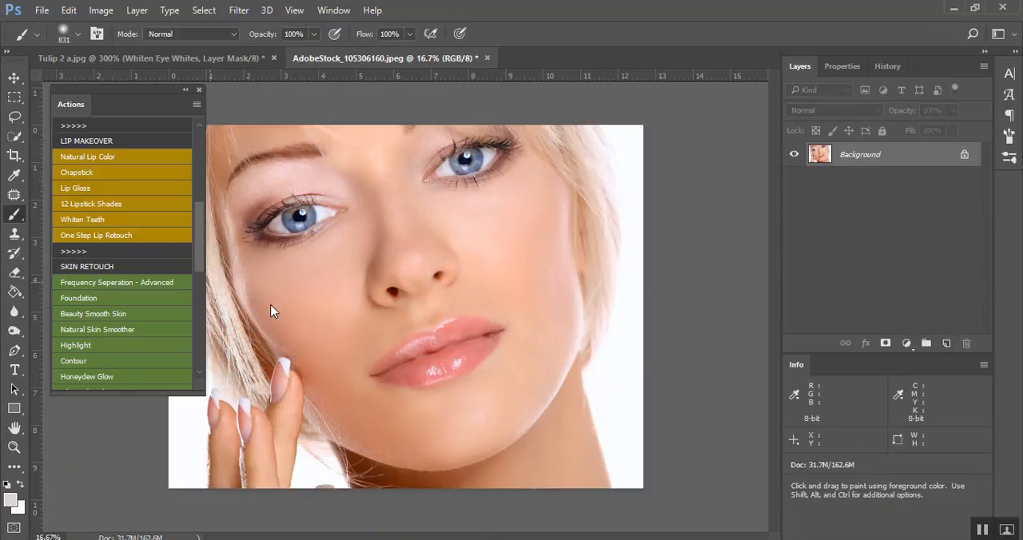
scroll(166, 310, down, 2)
click(124, 309)
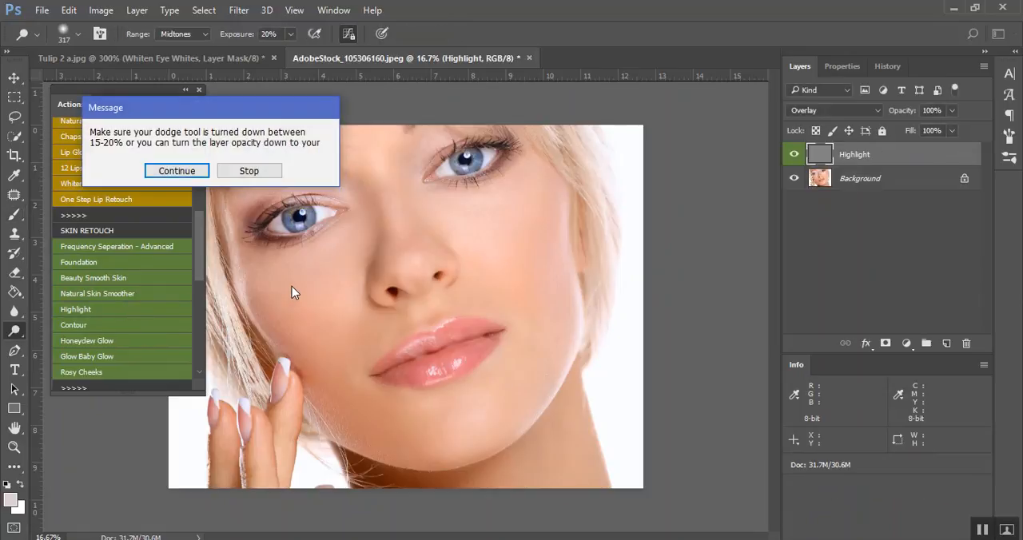
click(176, 171)
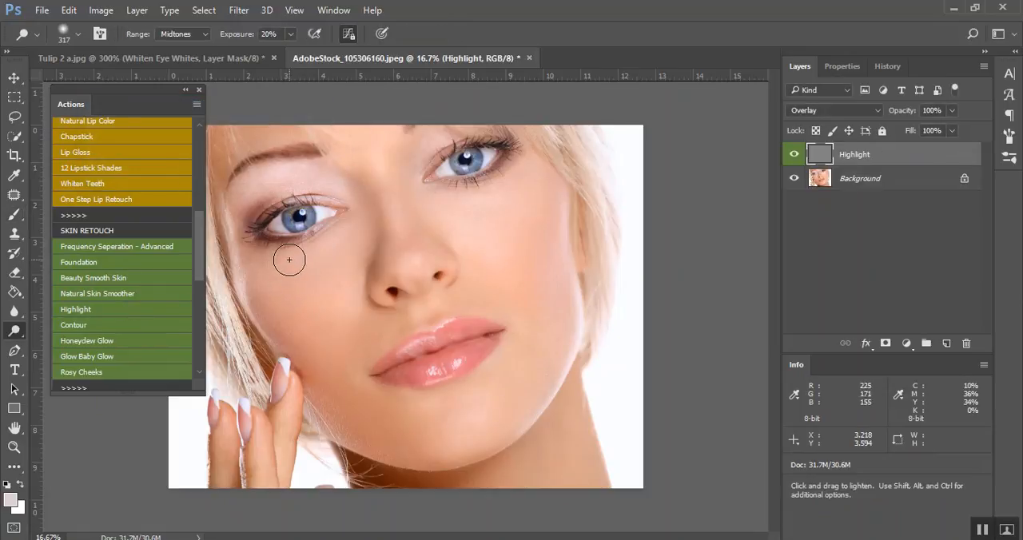
mouse_move(314, 272)
mouse_down()
mouse_move(348, 274)
mouse_move(269, 279)
mouse_move(330, 280)
mouse_move(352, 259)
mouse_move(266, 272)
mouse_move(336, 277)
mouse_up()
drag(501, 234, 472, 235)
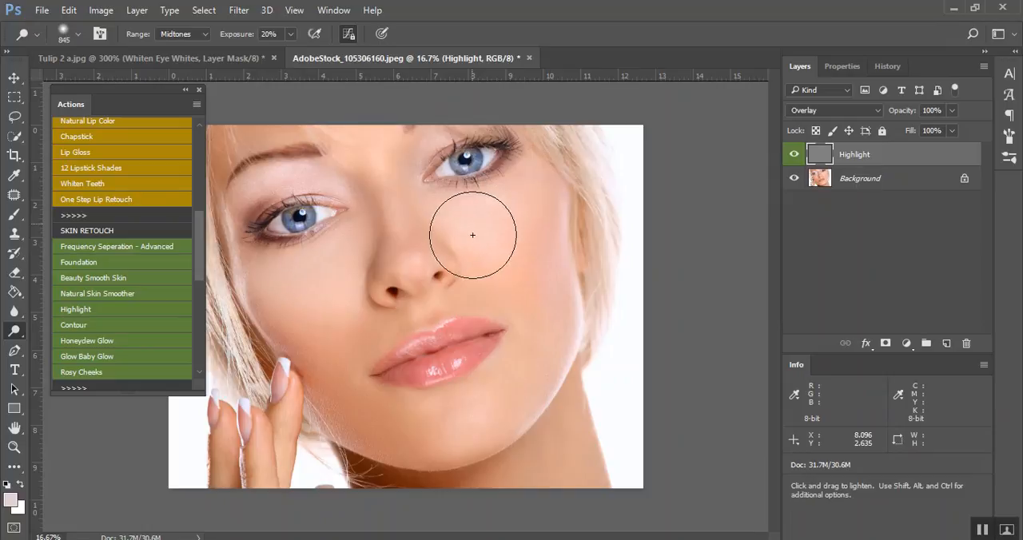
mouse_move(385, 173)
mouse_down()
mouse_move(400, 218)
mouse_move(371, 143)
mouse_move(405, 200)
mouse_up()
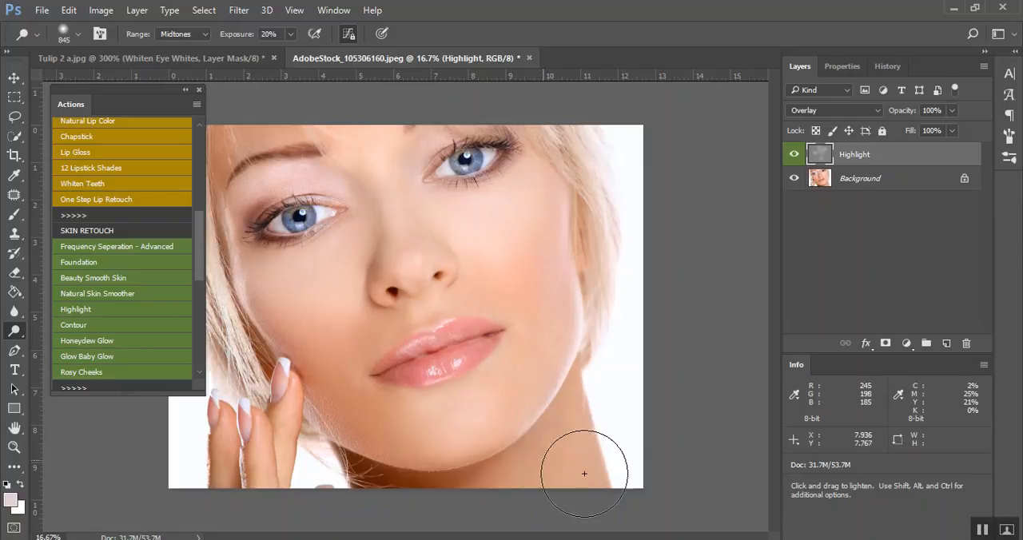
Run the Contour action, burn the cheeks, jawline, forehead and side of the nose at 20% exposure, and hide the layer for comparison
click(74, 325)
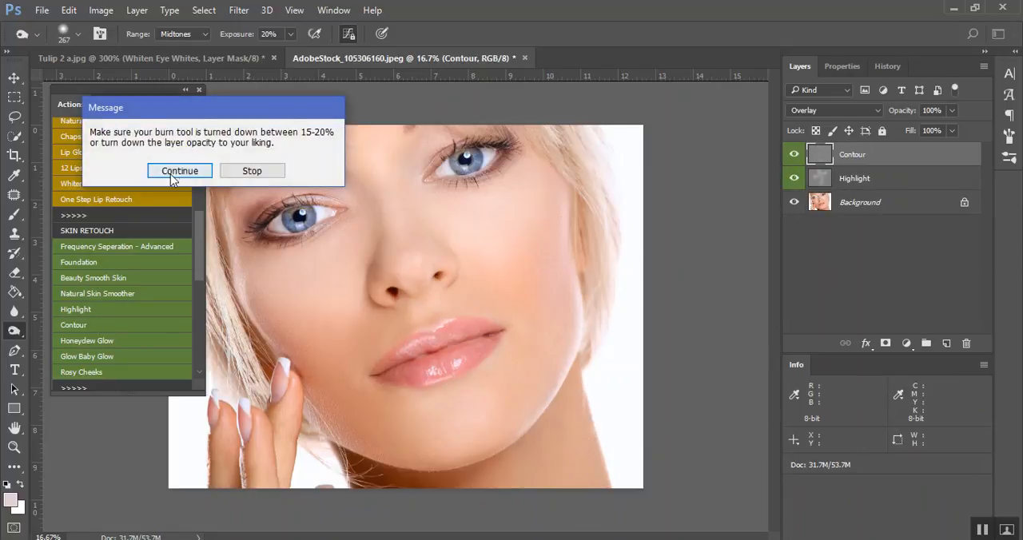
click(171, 172)
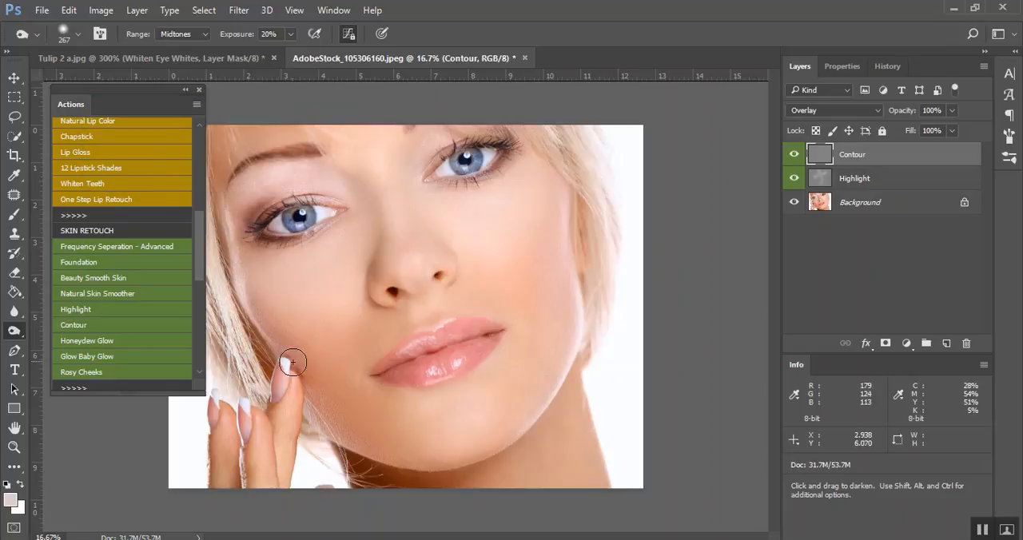
drag(323, 364, 369, 365)
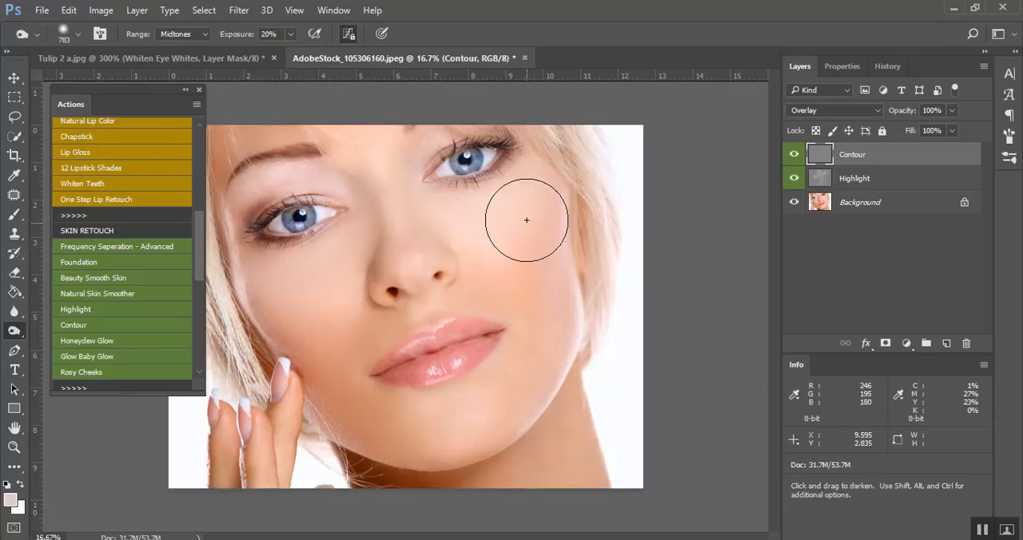
mouse_move(552, 232)
mouse_down()
mouse_move(545, 268)
mouse_move(589, 336)
mouse_up()
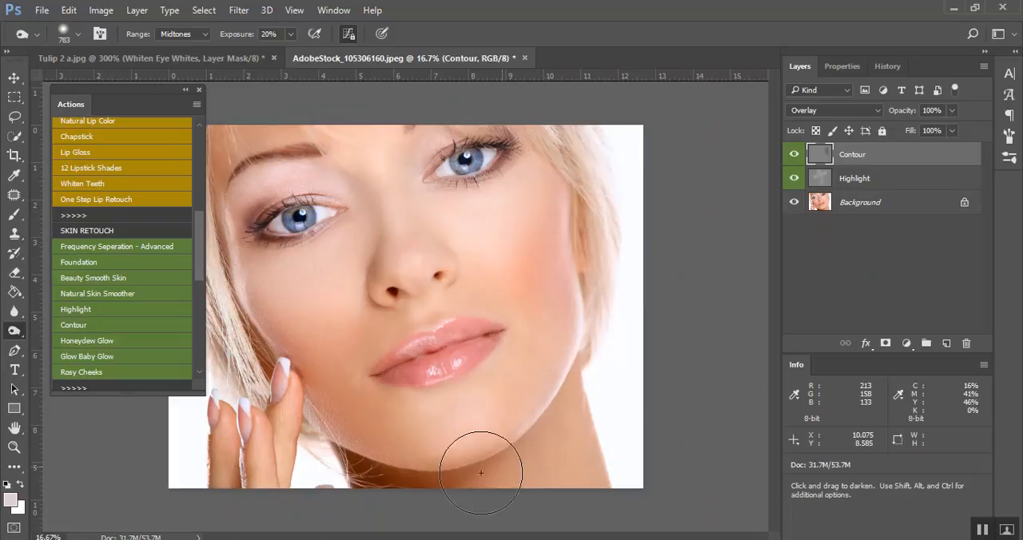
mouse_move(325, 383)
mouse_down()
mouse_move(285, 365)
mouse_move(358, 467)
mouse_move(421, 488)
mouse_move(507, 475)
mouse_move(575, 418)
mouse_up()
drag(352, 117, 272, 140)
mouse_move(358, 197)
mouse_down()
mouse_move(316, 197)
mouse_move(350, 195)
mouse_move(373, 266)
mouse_move(416, 160)
mouse_up()
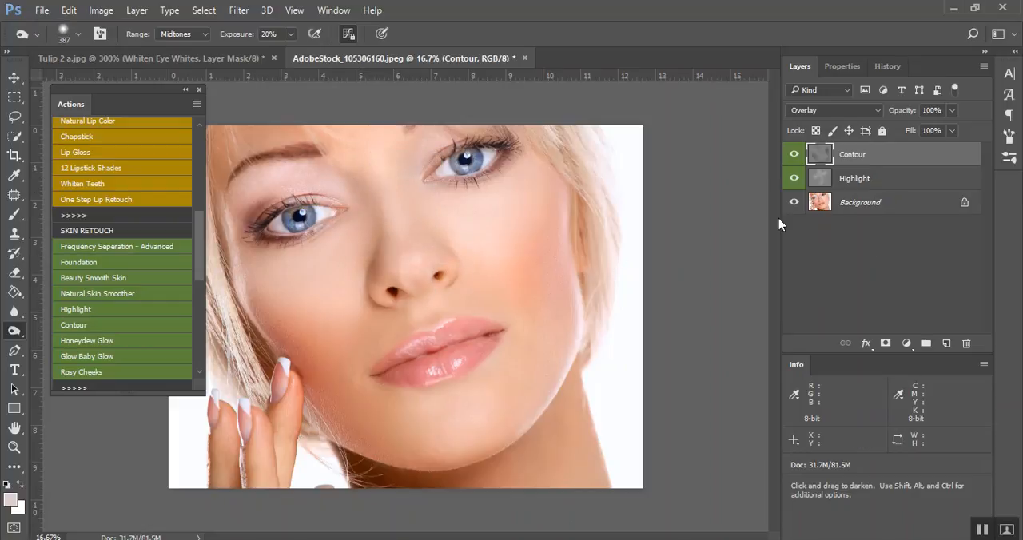
click(794, 156)
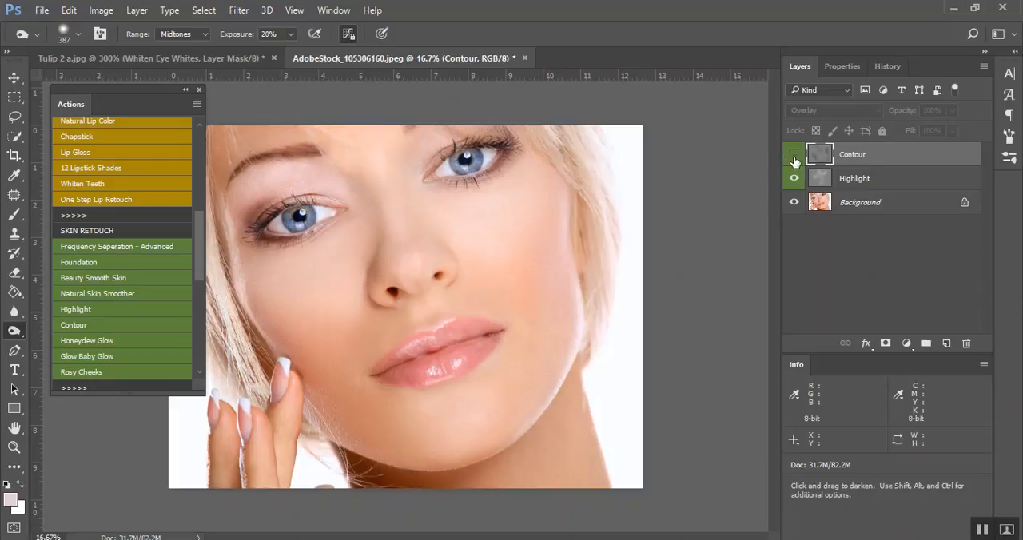
Replace the Contour and Highlight layers with the Honeydew Glow action, and paint its mask over the face with a brush size of 1143
shift+click(871, 178)
drag(871, 179, 966, 343)
click(106, 341)
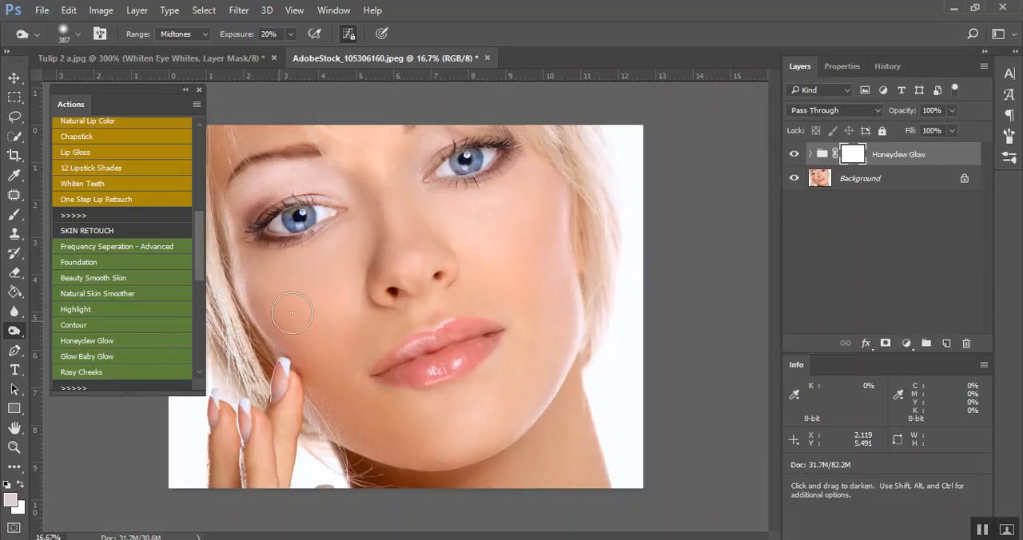
drag(309, 255, 332, 267)
mouse_move(260, 151)
mouse_down()
mouse_move(369, 160)
mouse_move(387, 152)
mouse_move(465, 242)
mouse_move(516, 264)
mouse_move(534, 394)
mouse_move(456, 468)
mouse_move(358, 299)
mouse_move(344, 292)
mouse_move(348, 159)
mouse_move(292, 126)
mouse_move(484, 132)
mouse_move(524, 470)
mouse_move(542, 479)
mouse_up()
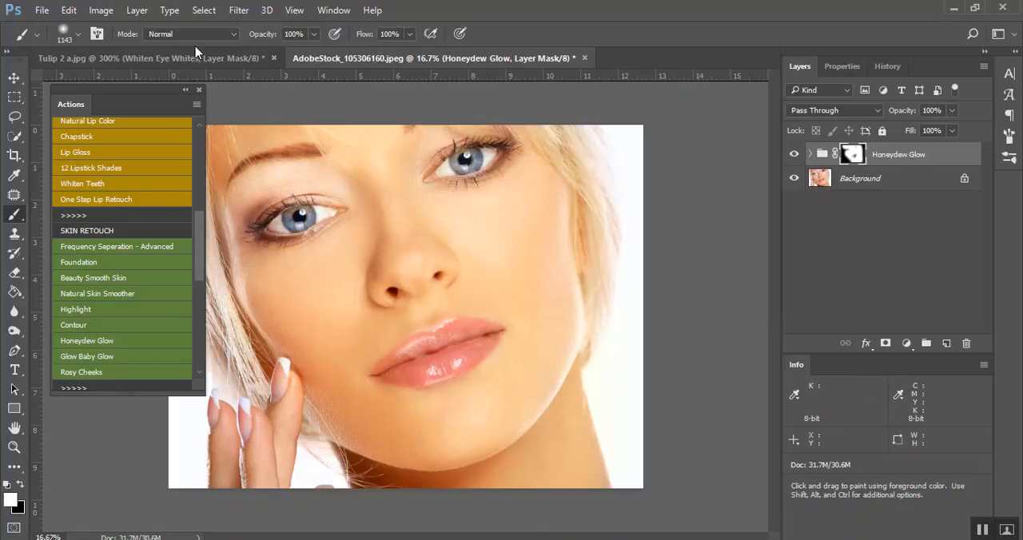
Switch to the Tulip 2 a.jpg document and run the Honeydew Glow action on the family photo
click(151, 58)
click(88, 341)
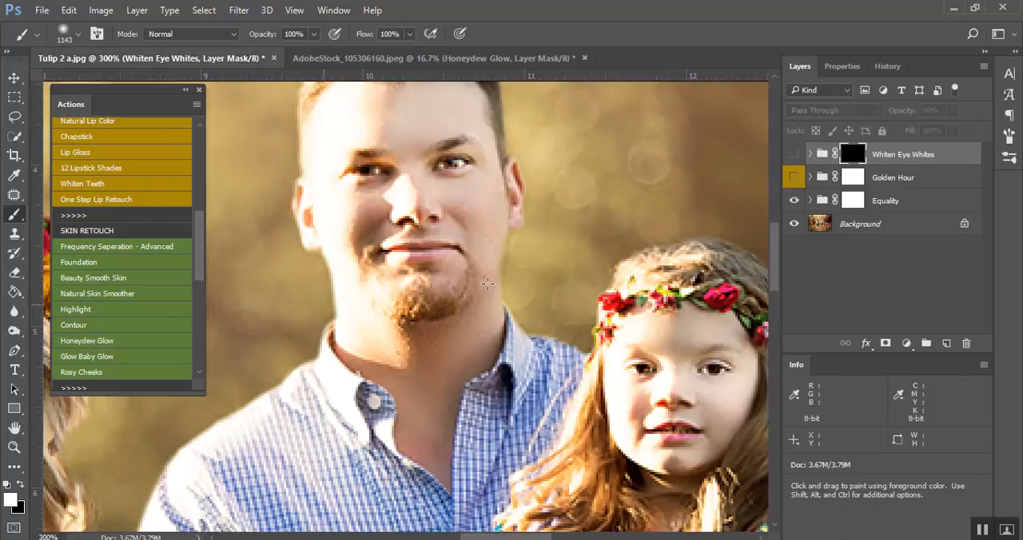
key(ctrl+minus)
key(ctrl+minus)
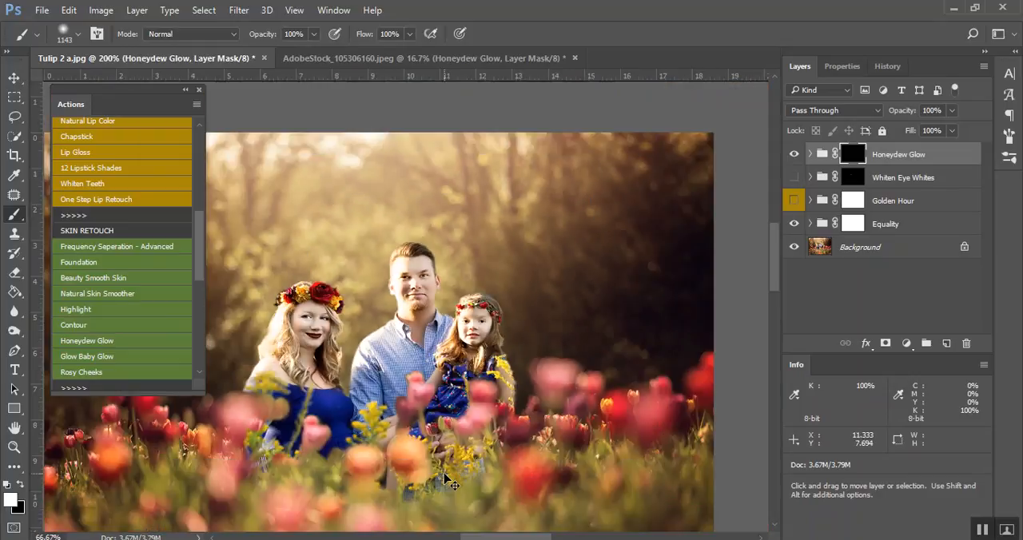
Try painting the Honeydew Glow mask over the man's face with a brush size of 132, and undo the stroke
drag(437, 342, 189, 369)
drag(411, 318, 412, 272)
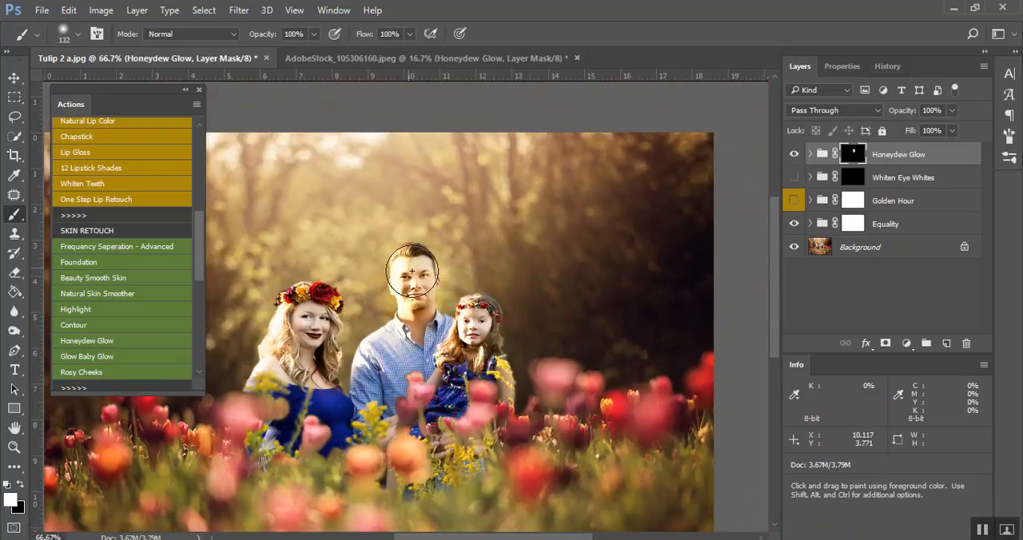
key(ctrl+z)
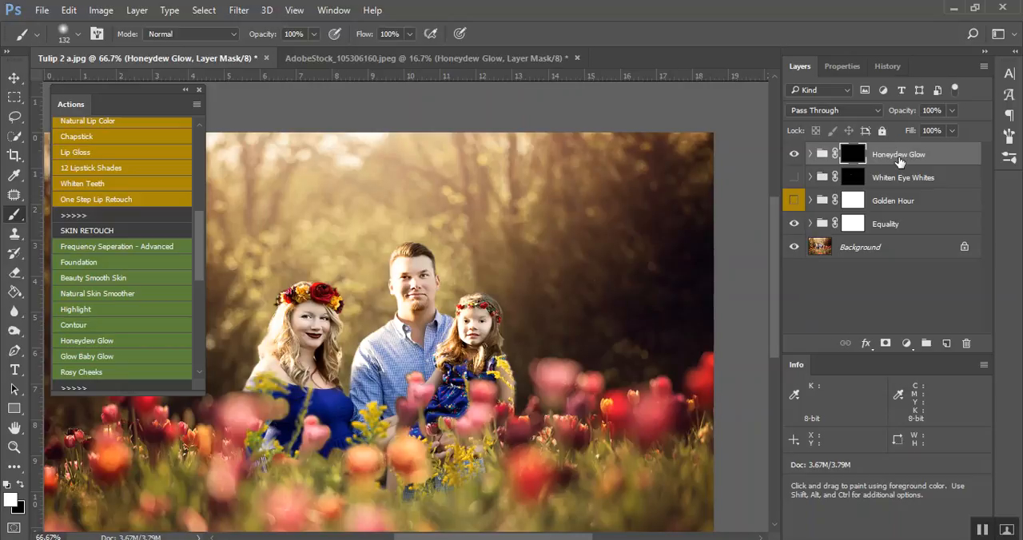
Restore the Tulip 2 a.jpg family photo to Snapshot 3 from its history
click(883, 67)
scroll(844, 165, up, 10)
click(848, 160)
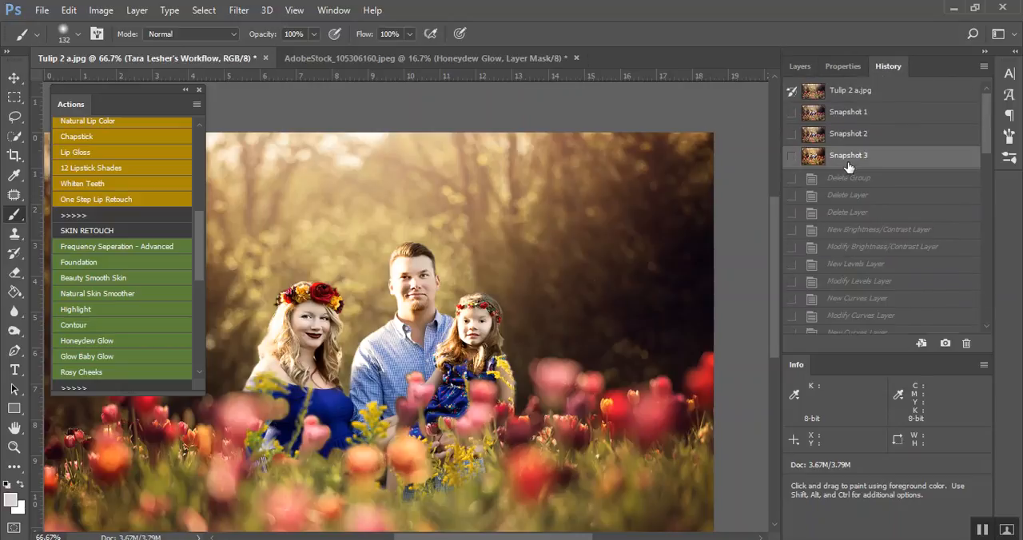
click(802, 69)
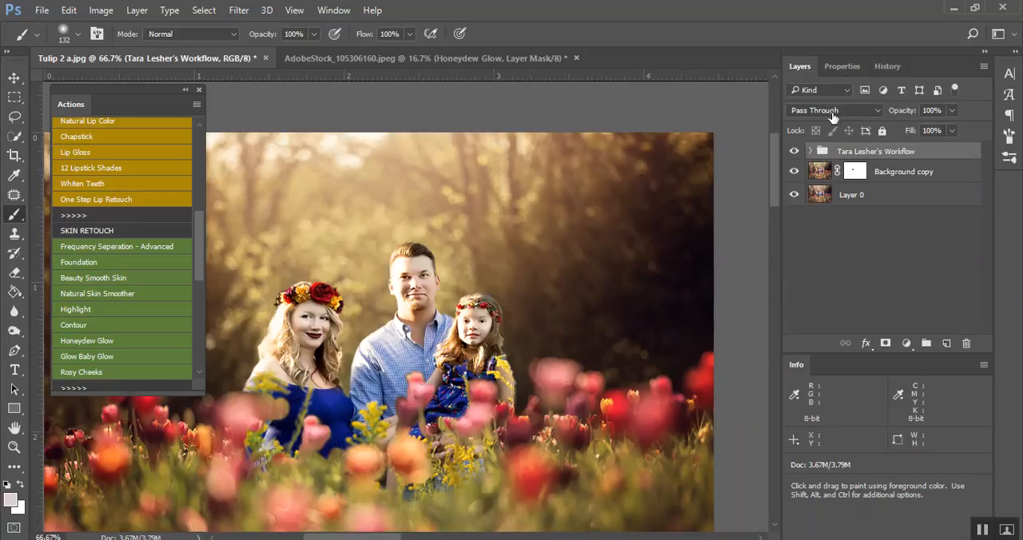
click(893, 67)
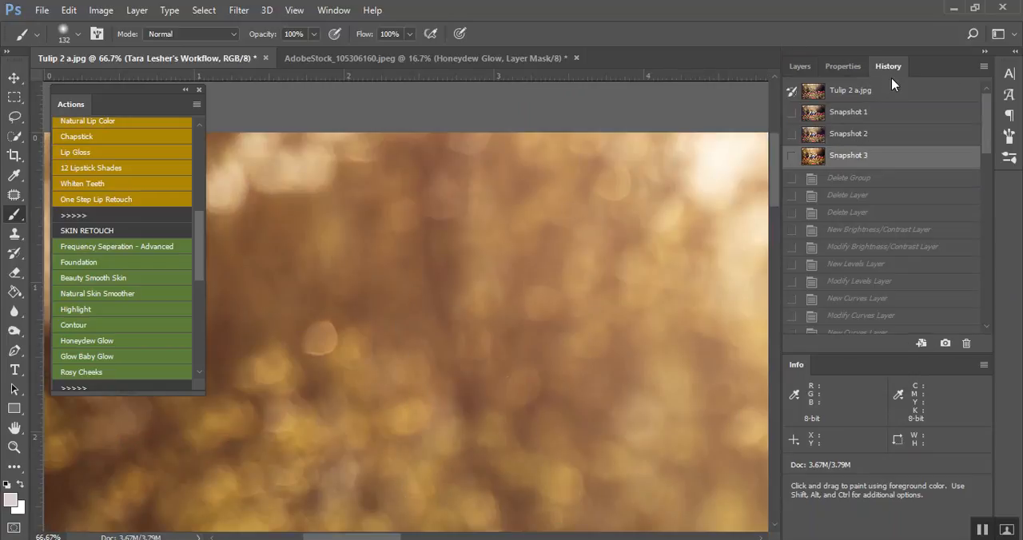
click(802, 67)
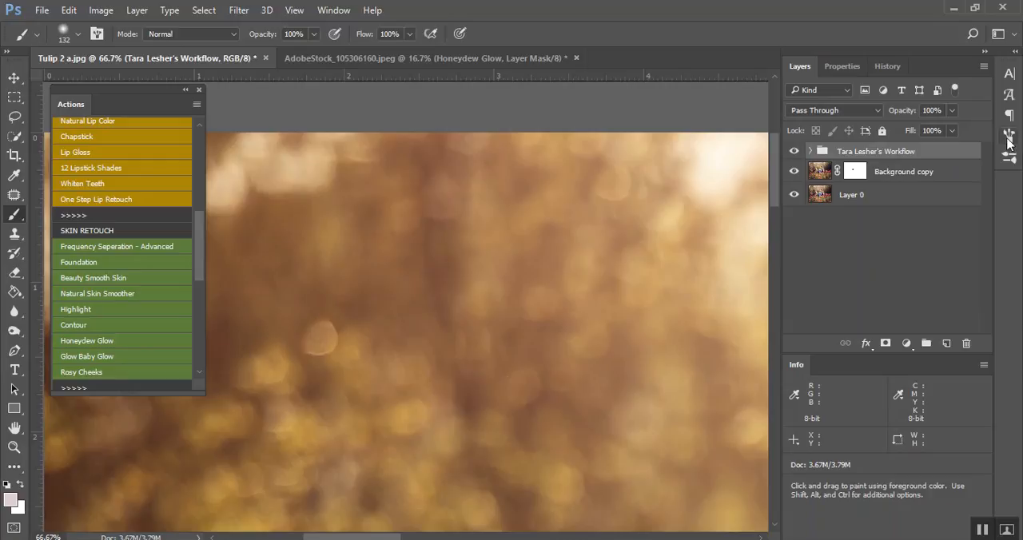
key(ctrl+minus)
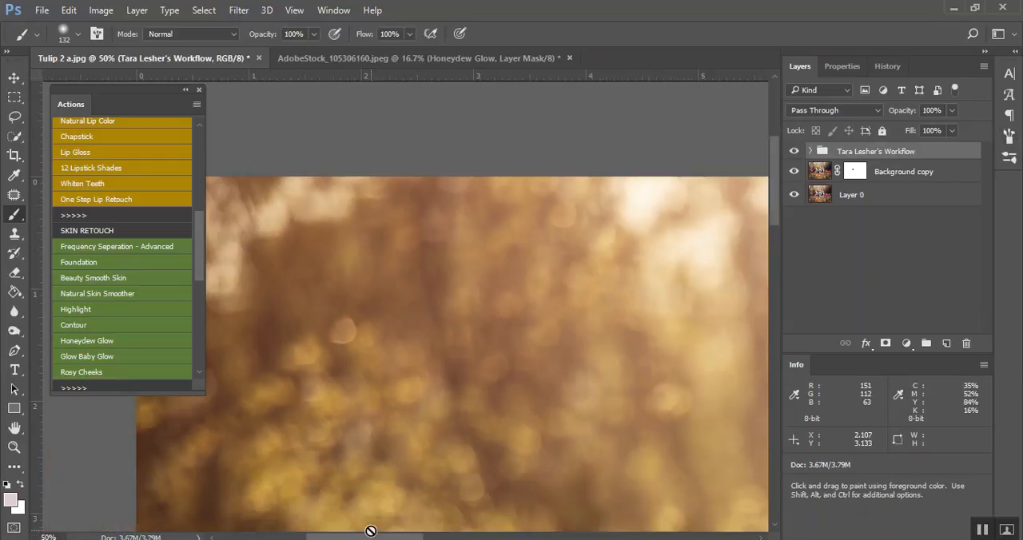
key(ctrl+minus)
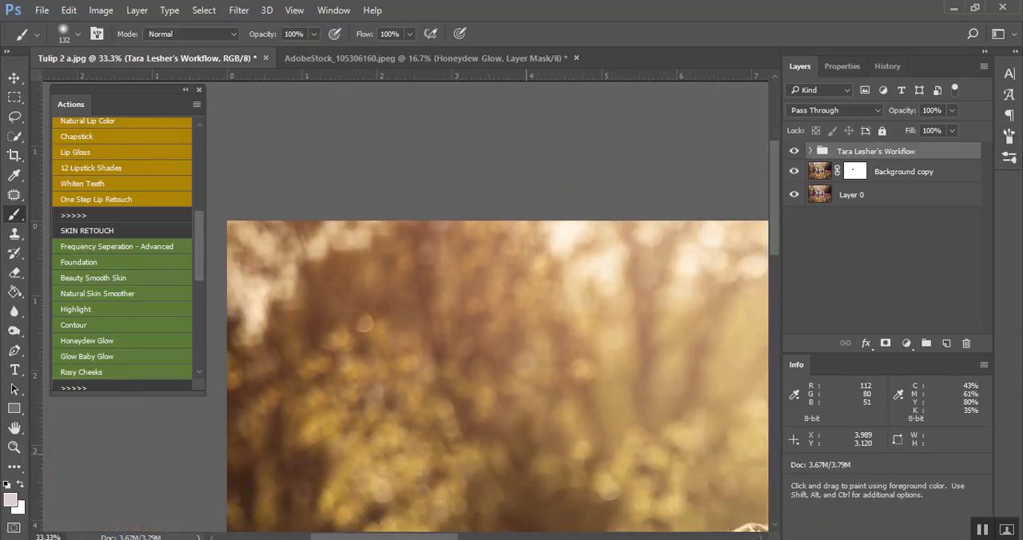
key(ctrl+minus)
key(z)
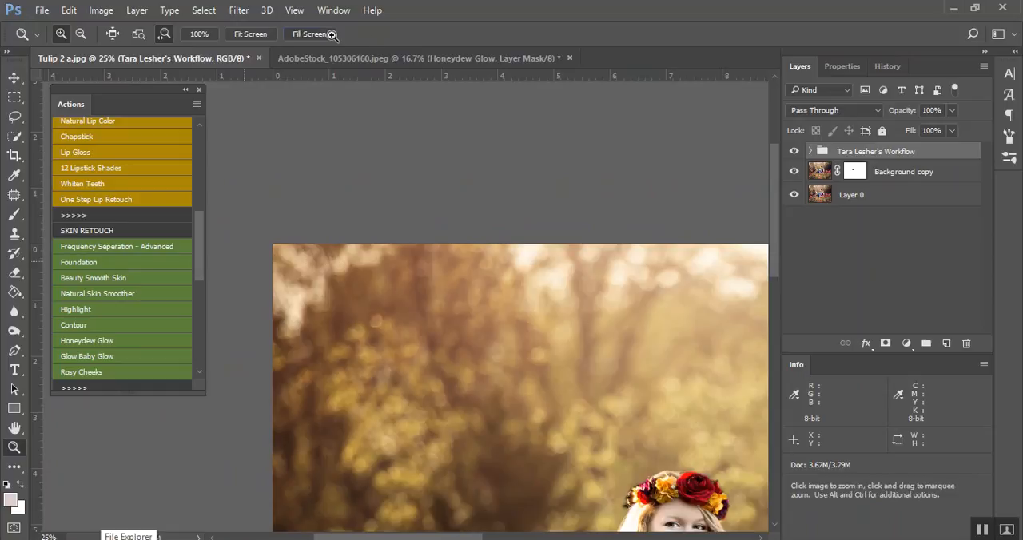
click(332, 35)
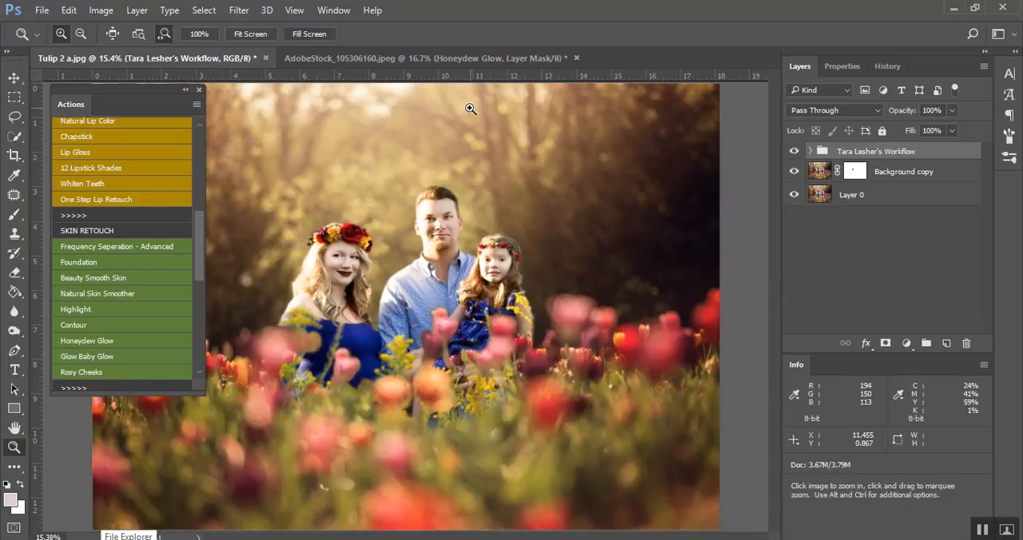
In AdobeStock_105306160.jpeg, replace the Honeydew Glow group with the Glow Baby Glow action
click(477, 58)
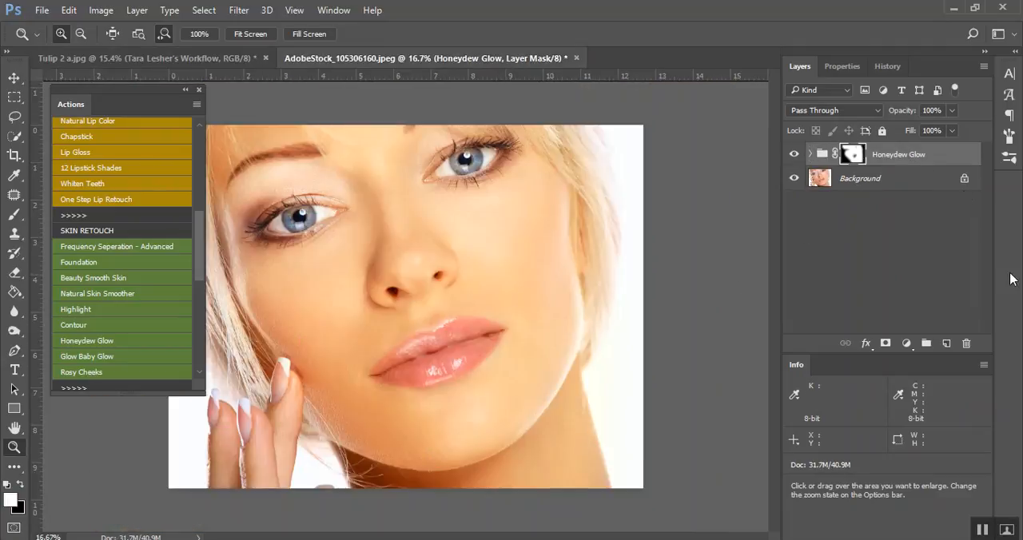
drag(930, 169, 966, 343)
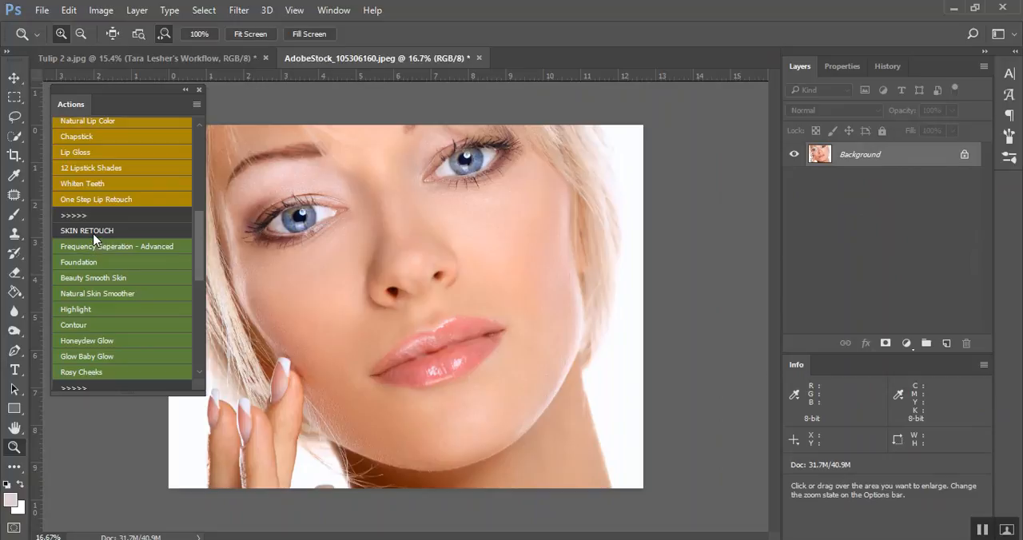
click(112, 356)
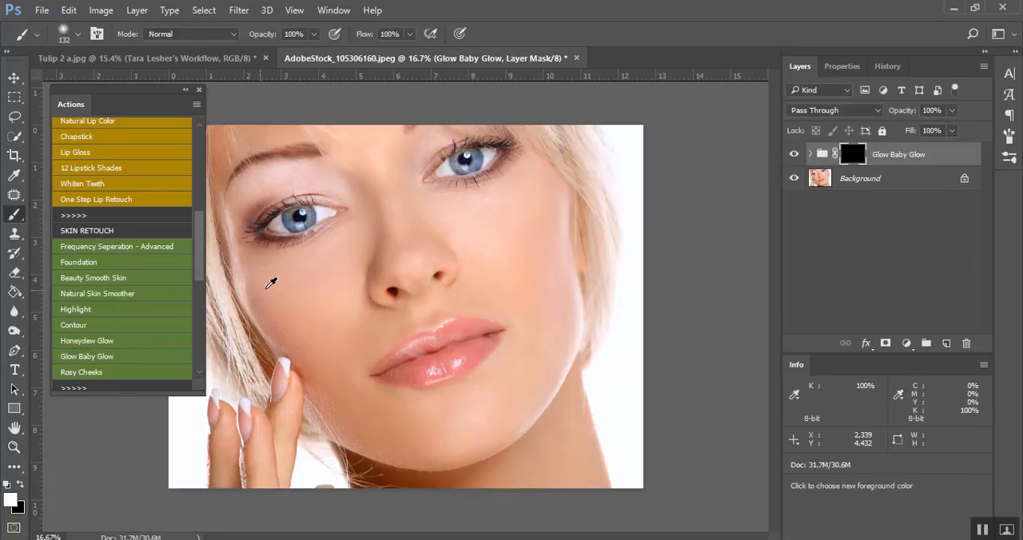
Paint the Glow Baby Glow mask over the cheeks, nose and chin with brush size 612 and over the lips with size 264
drag(264, 287, 304, 297)
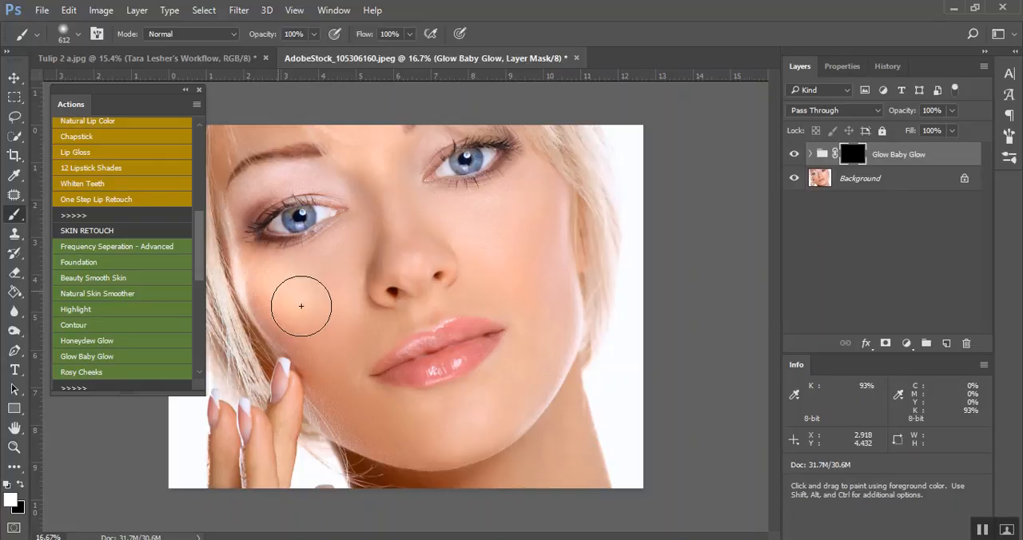
drag(501, 254, 504, 209)
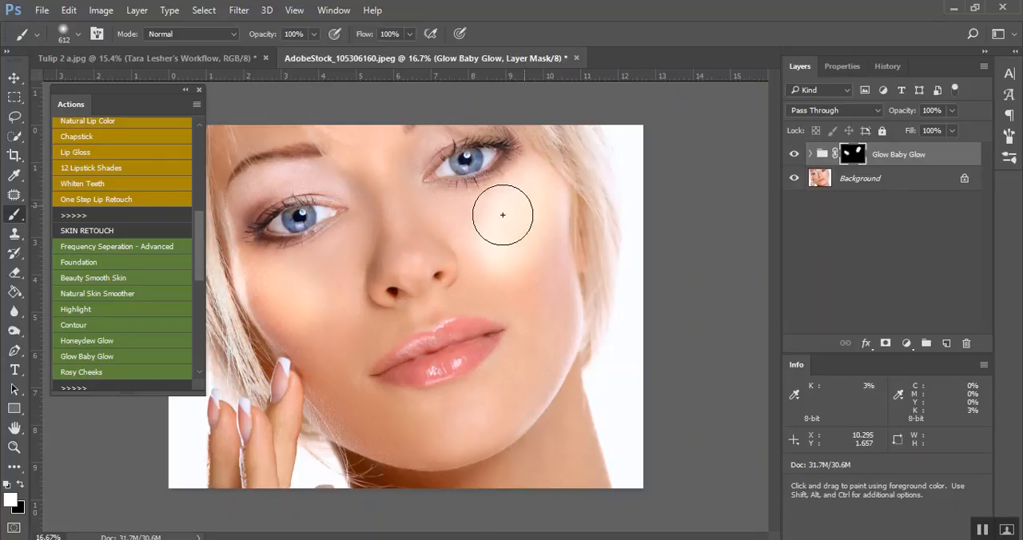
drag(404, 256, 405, 272)
mouse_move(402, 421)
mouse_down()
mouse_move(458, 429)
mouse_move(393, 474)
mouse_up()
mouse_move(466, 368)
mouse_down()
mouse_move(419, 376)
mouse_move(501, 353)
mouse_up()
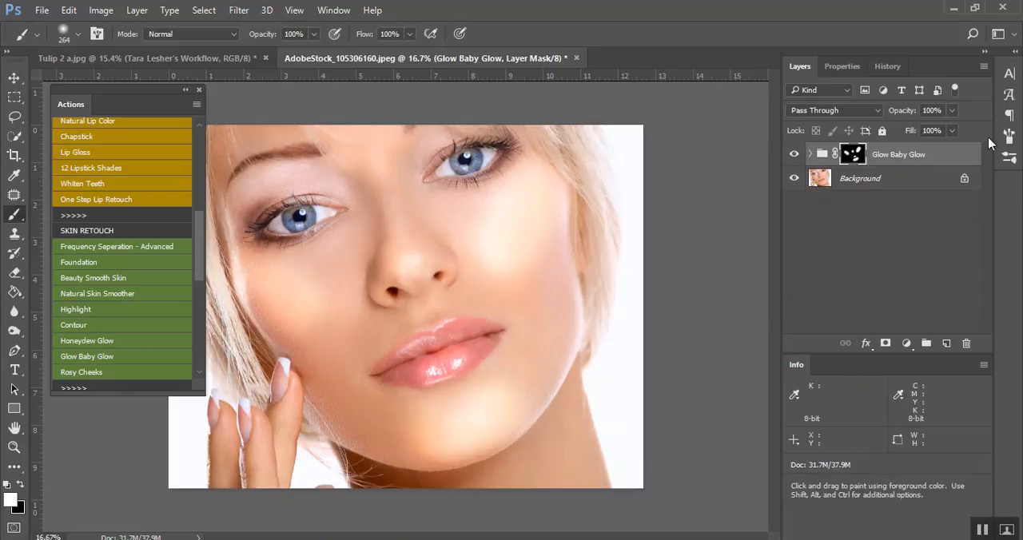
Lower the Glow Baby Glow group's opacity and toggle its visibility for a before-and-after comparison
click(951, 111)
drag(913, 134, 900, 131)
click(795, 156)
click(794, 156)
Replace Glow Baby Glow with the Rosy Cheeks action, and paint its mask over both cheeks with a brush size of 516
drag(896, 168, 966, 342)
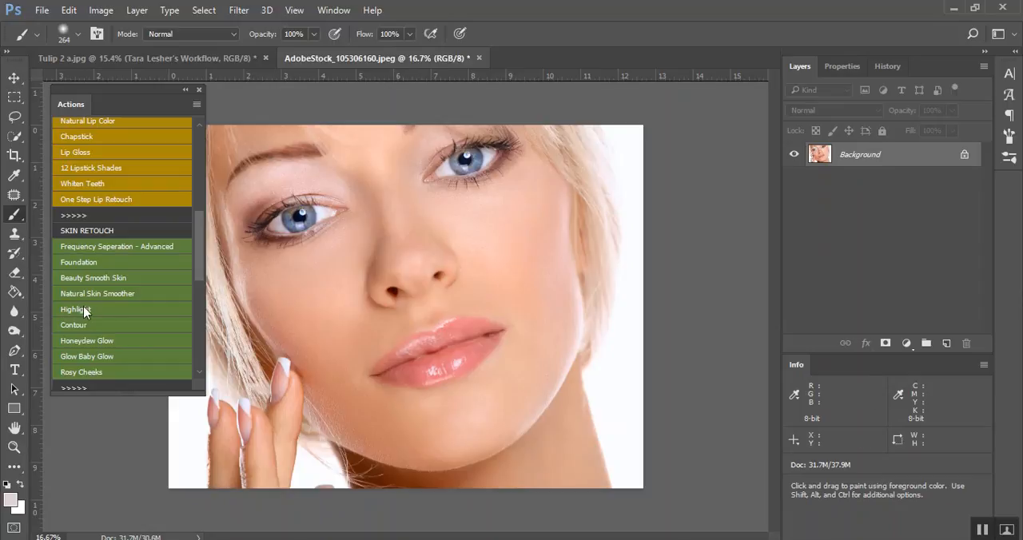
scroll(157, 336, down, 1)
click(93, 361)
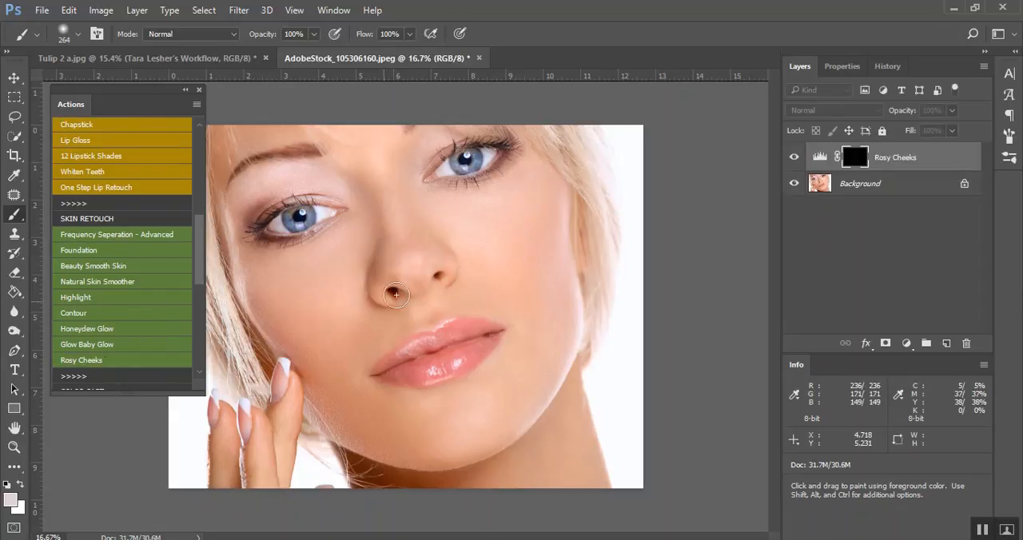
mouse_move(542, 187)
mouse_down()
mouse_move(533, 228)
mouse_move(540, 177)
mouse_up()
drag(272, 318, 263, 292)
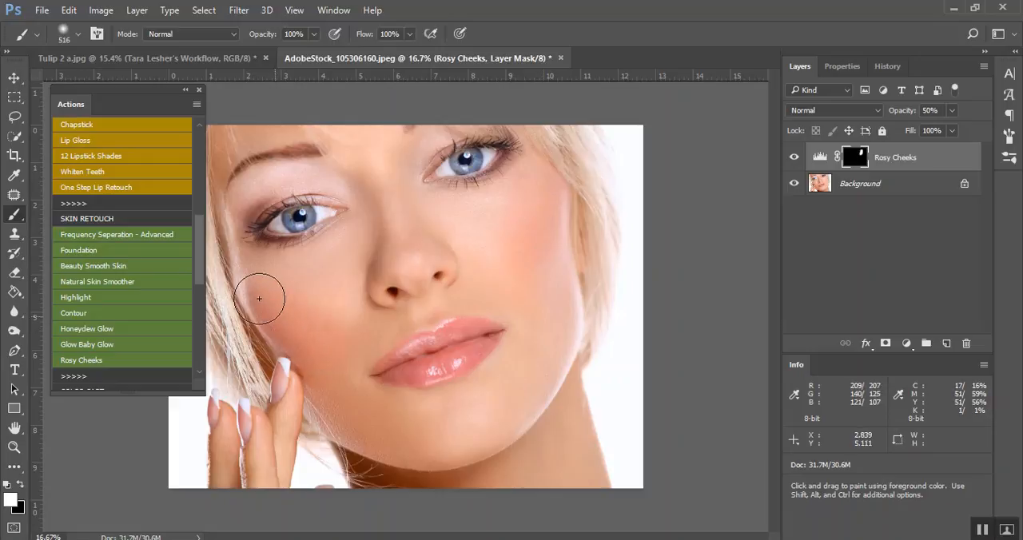
Delete the Rosy Cheeks layer and switch to the Tulip 2 a.jpg document for the Color Cast actions
drag(913, 157, 966, 343)
scroll(116, 309, down, 2)
scroll(116, 310, down, 2)
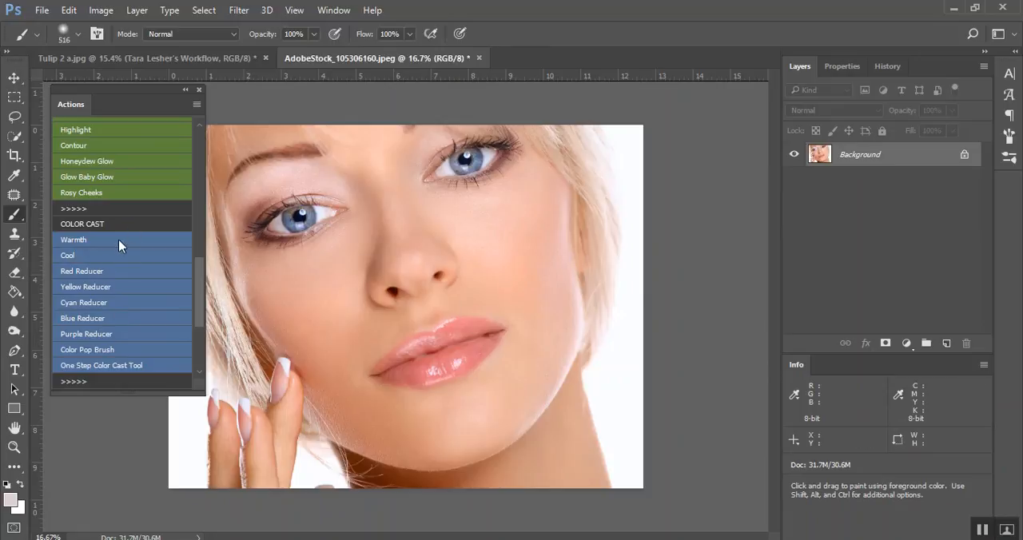
click(209, 58)
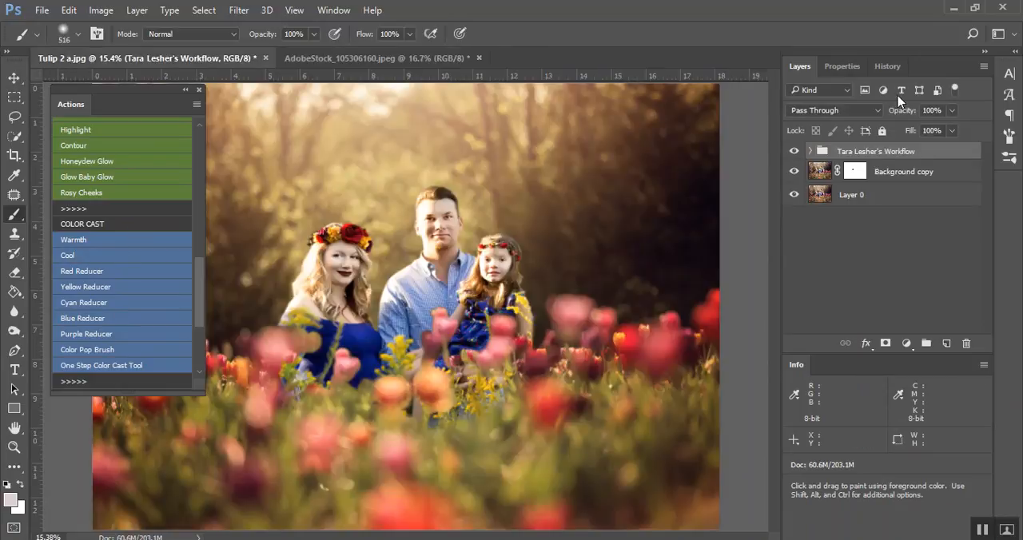
Compare Snapshot 2 and Snapshot 3 in the family photo's history, leaving Snapshot 3 active
click(885, 66)
scroll(885, 244, up, 10)
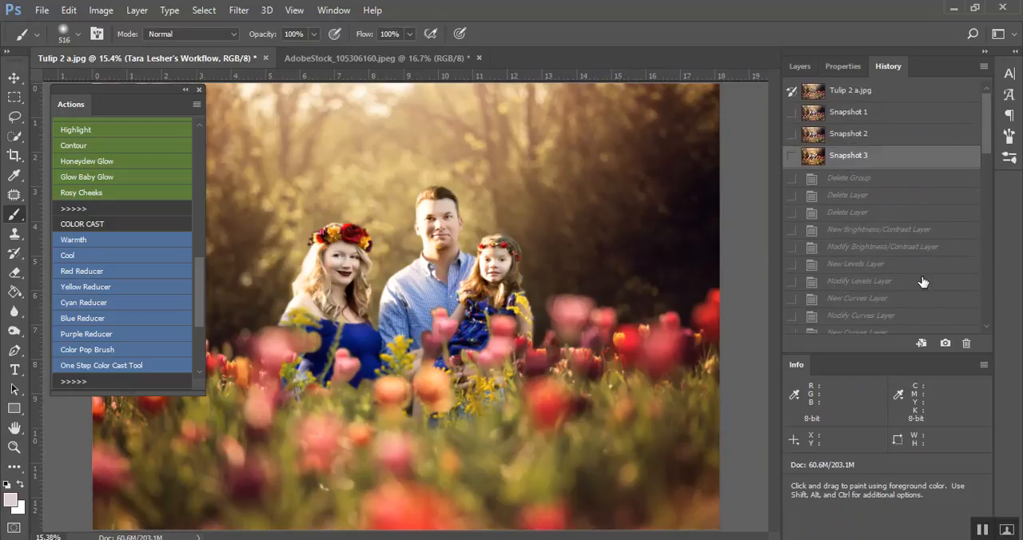
scroll(923, 281, down, 1)
scroll(872, 260, down, 10)
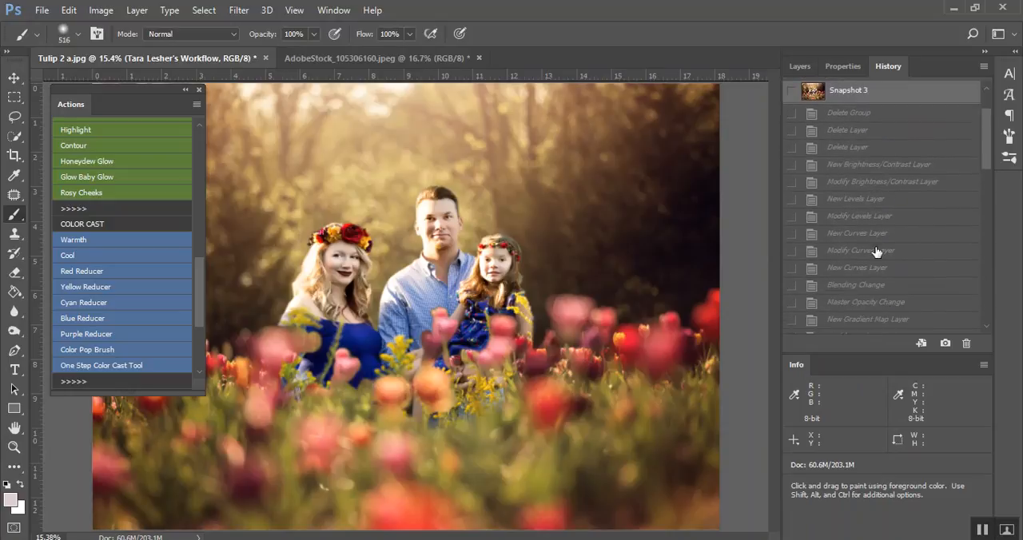
scroll(872, 260, up, 10)
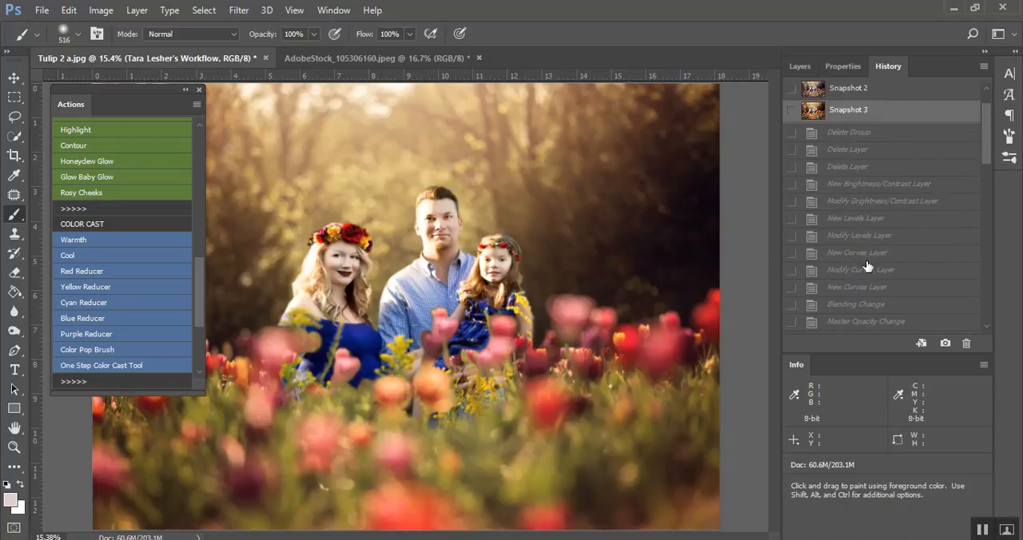
click(843, 137)
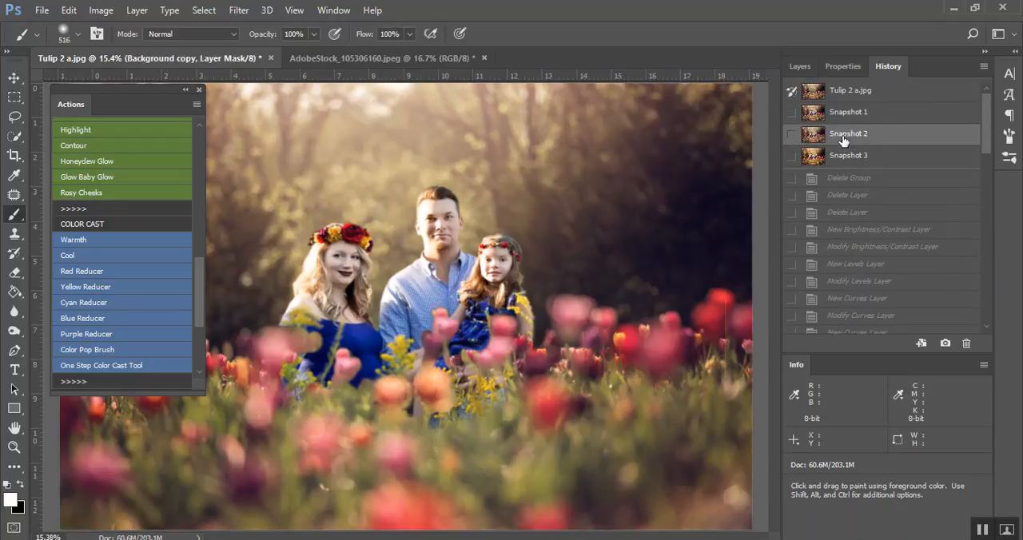
click(858, 160)
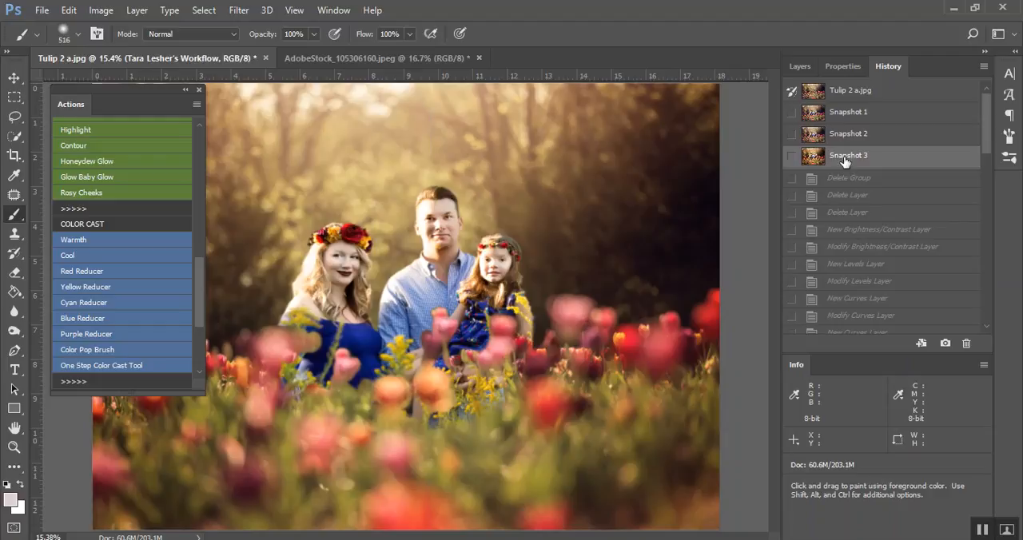
click(800, 66)
key(ctrl+minus)
key(ctrl+plus)
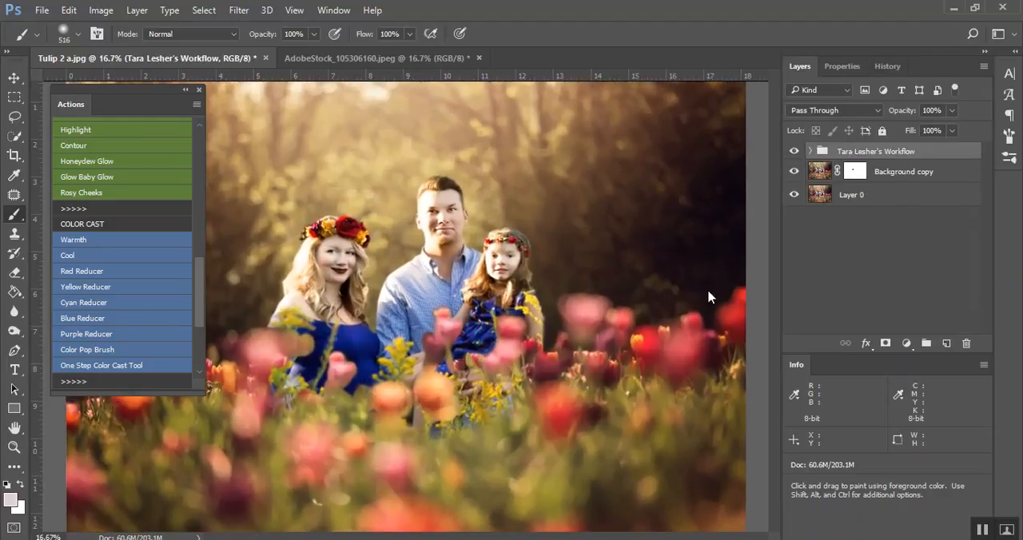
Run the Warmth action on the family photo, and try deleting the workflow group below it before undoing the deletion
click(77, 241)
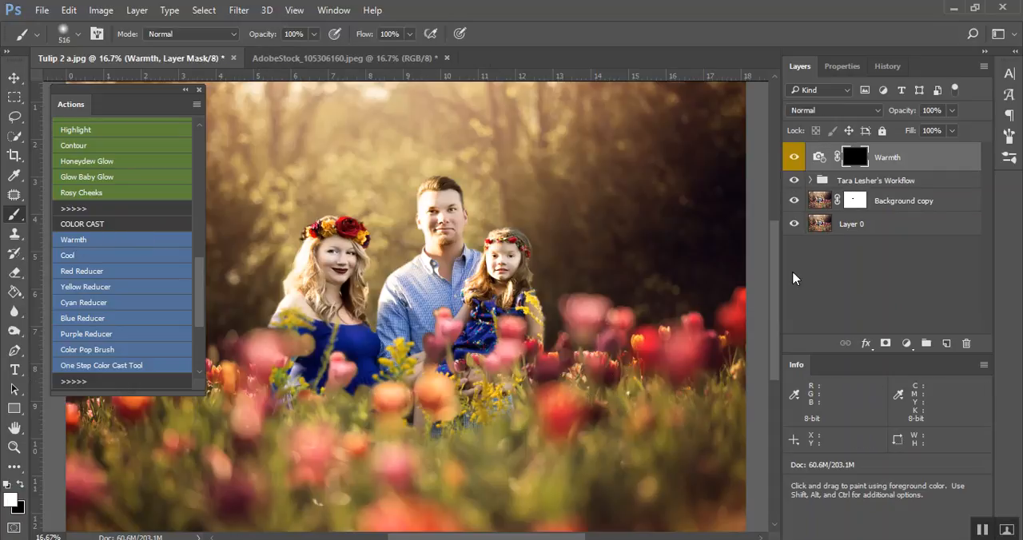
drag(875, 181, 967, 343)
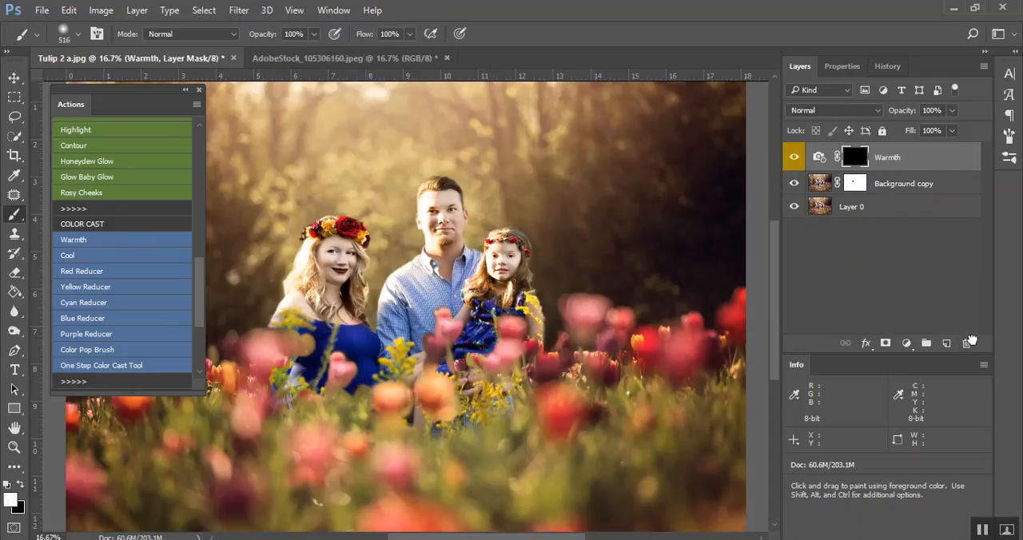
key(ctrl+z)
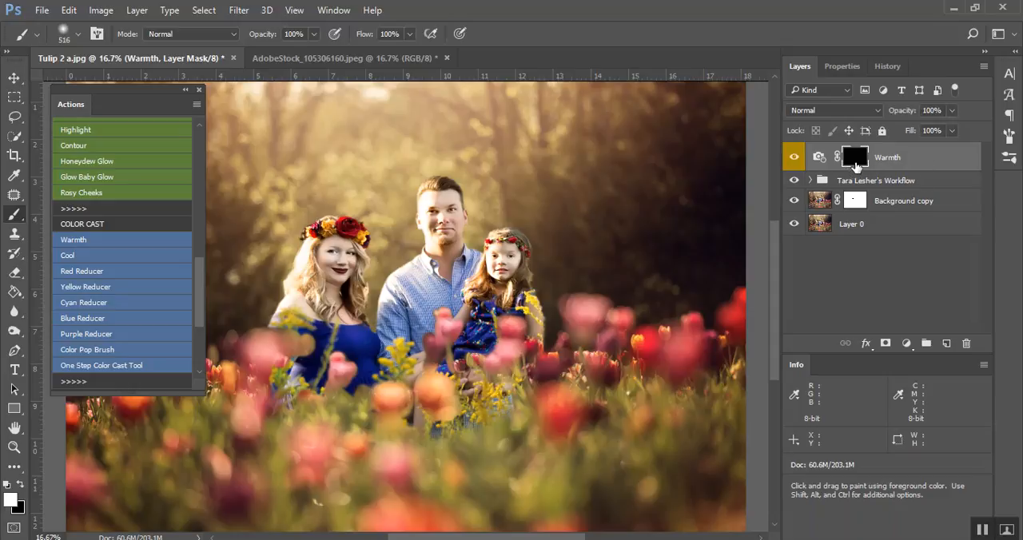
Invert the Warmth mask to apply the effect to the whole photo, and hide the layer for comparison
key(ctrl+i)
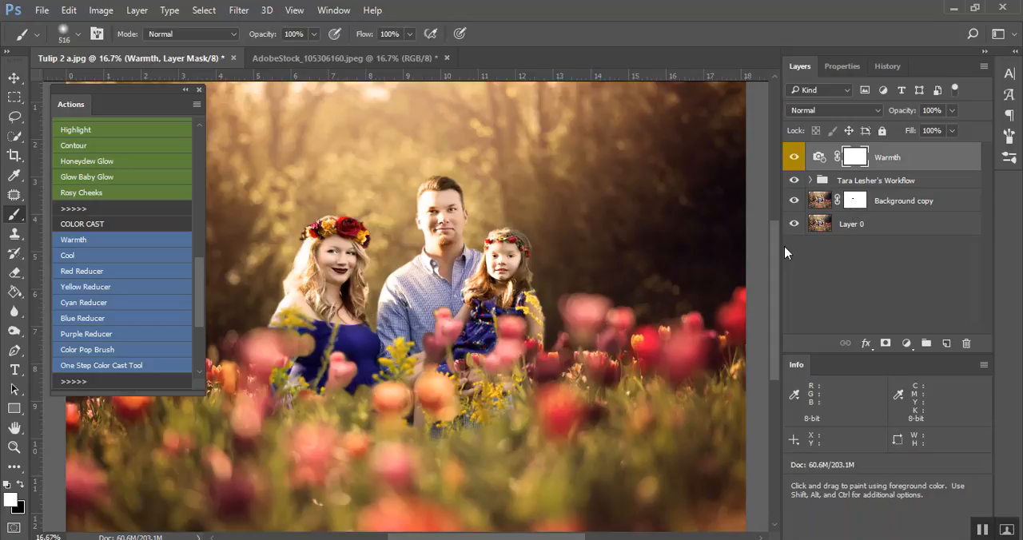
key(ctrl+minus)
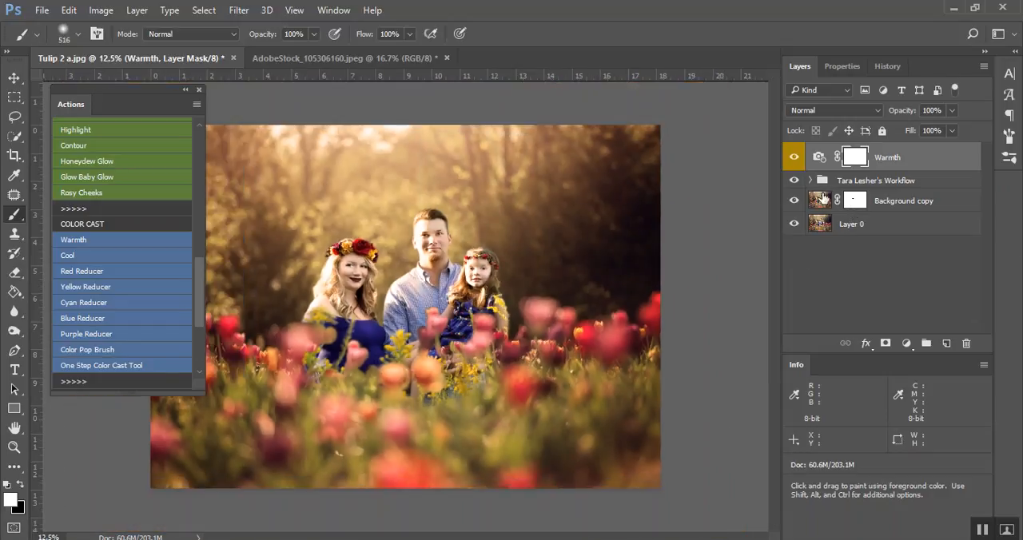
click(793, 160)
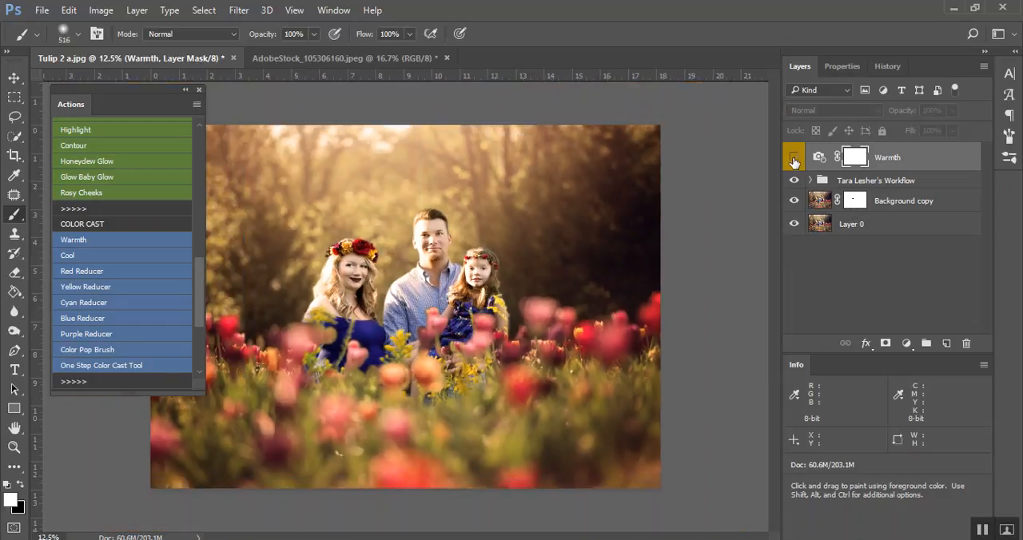
Replace the Warmth layer with the Cool action, and invert its mask to cover the whole photo
drag(904, 159, 967, 343)
click(148, 257)
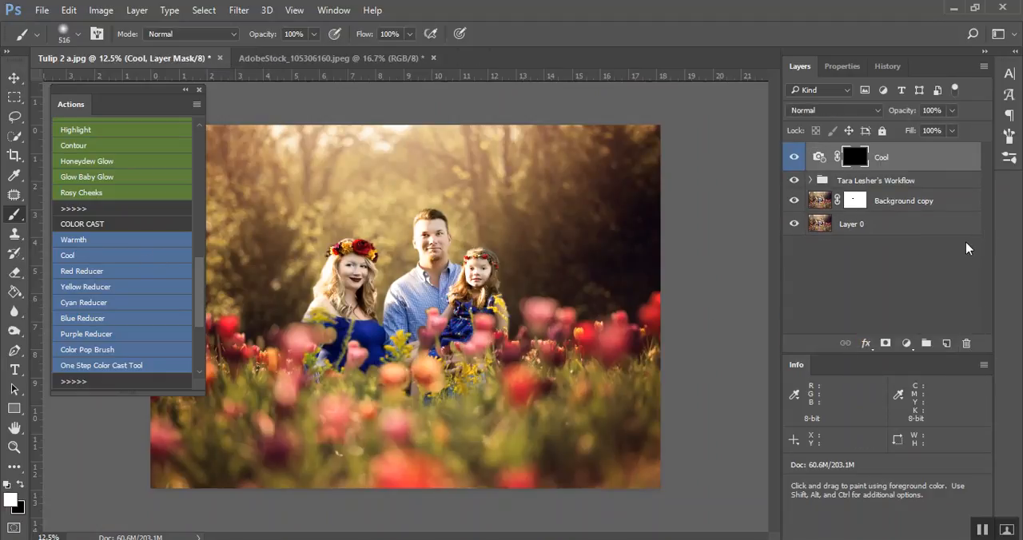
key(ctrl+i)
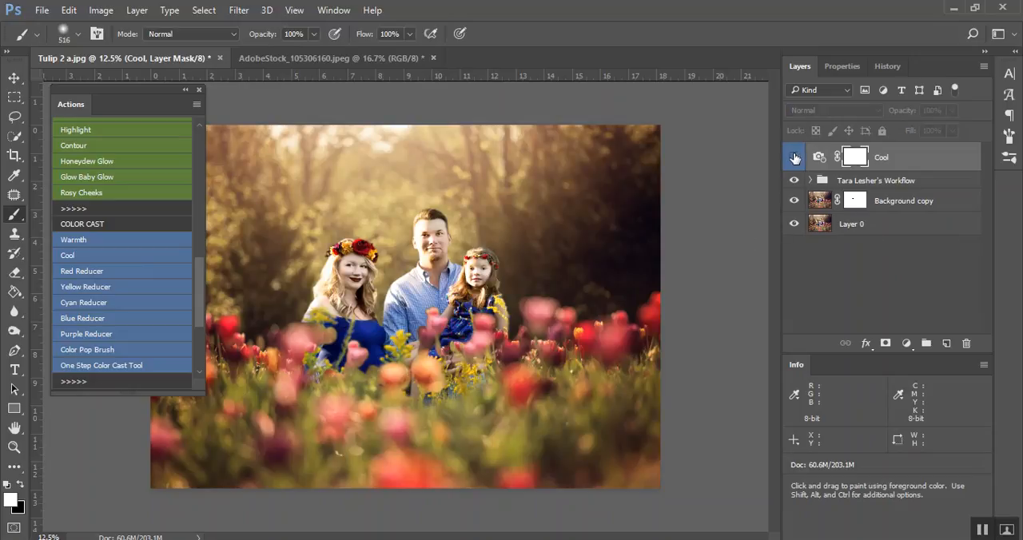
Delete the Cool layer and flatten the family photo into a single background layer
drag(918, 162, 965, 343)
right_click(883, 199)
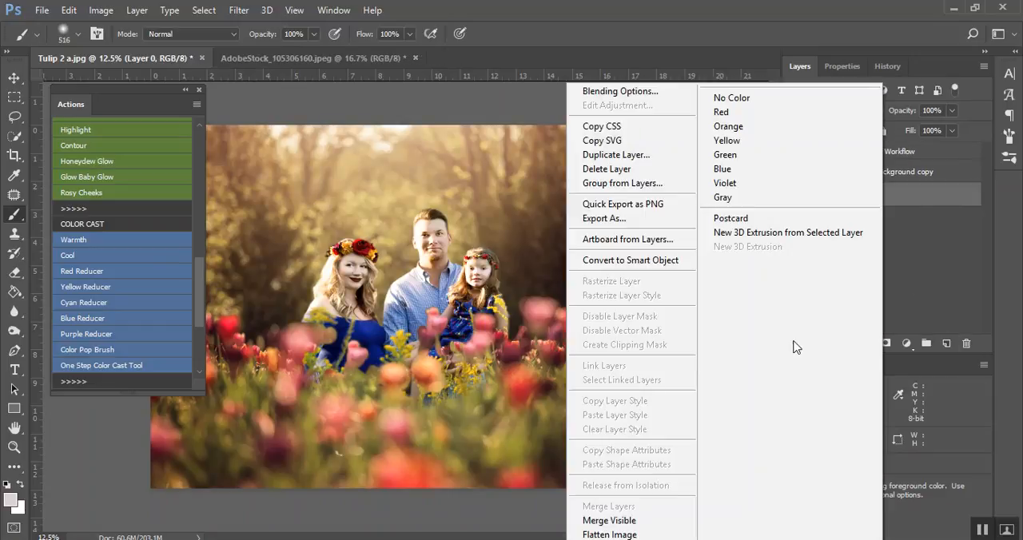
click(591, 521)
Try the Red Reducer action on the family photo, painting its mask over the tulip field, and delete its layer
click(157, 171)
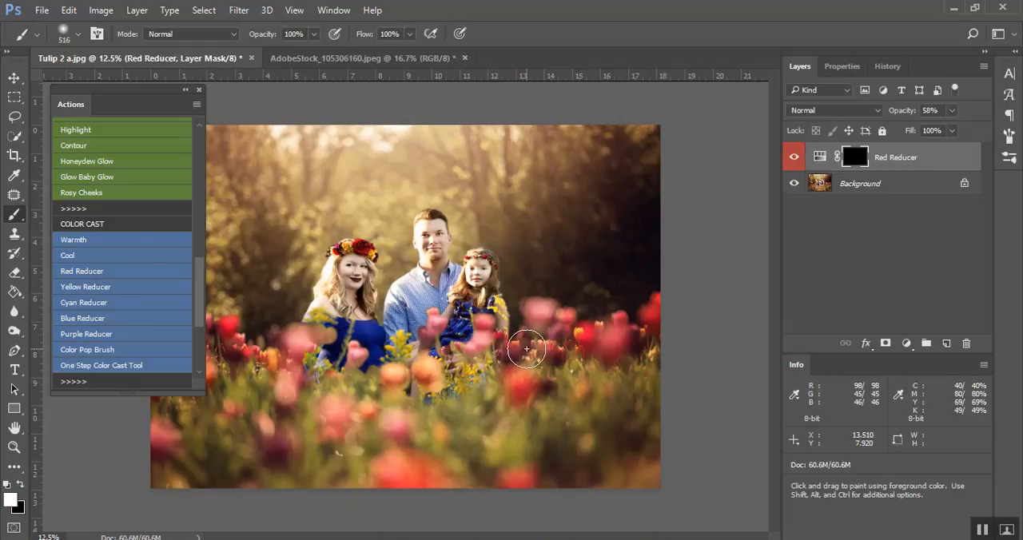
drag(526, 348, 570, 358)
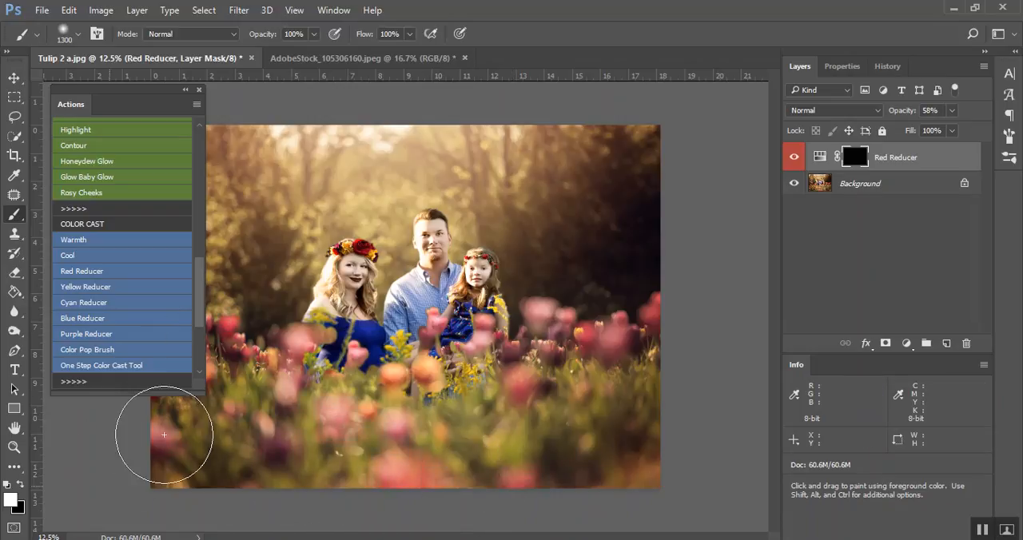
mouse_move(511, 411)
mouse_down()
mouse_move(649, 311)
mouse_move(682, 363)
mouse_up()
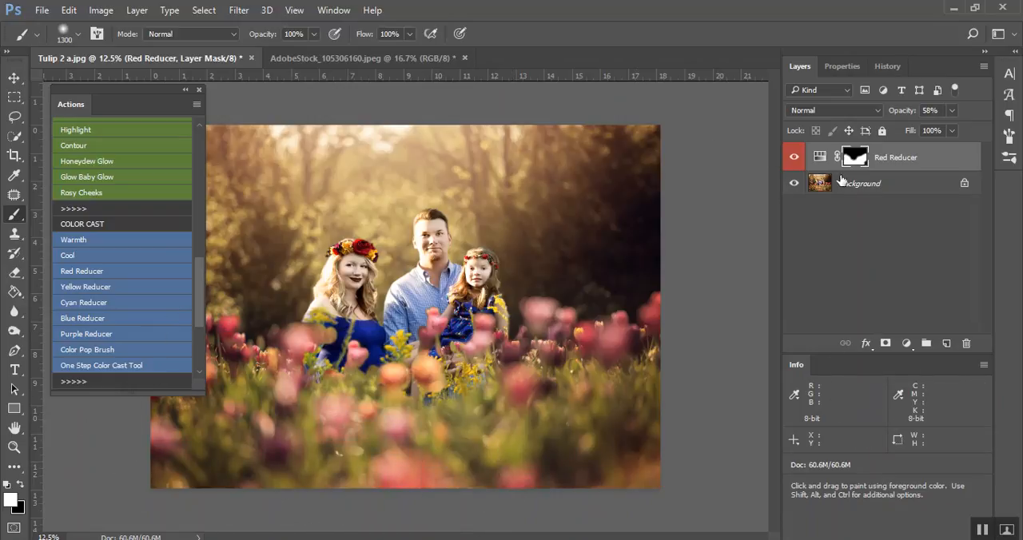
drag(899, 164, 965, 343)
Try the Yellow Reducer action by painting its mask over the trees behind the family, and delete its layer
click(180, 288)
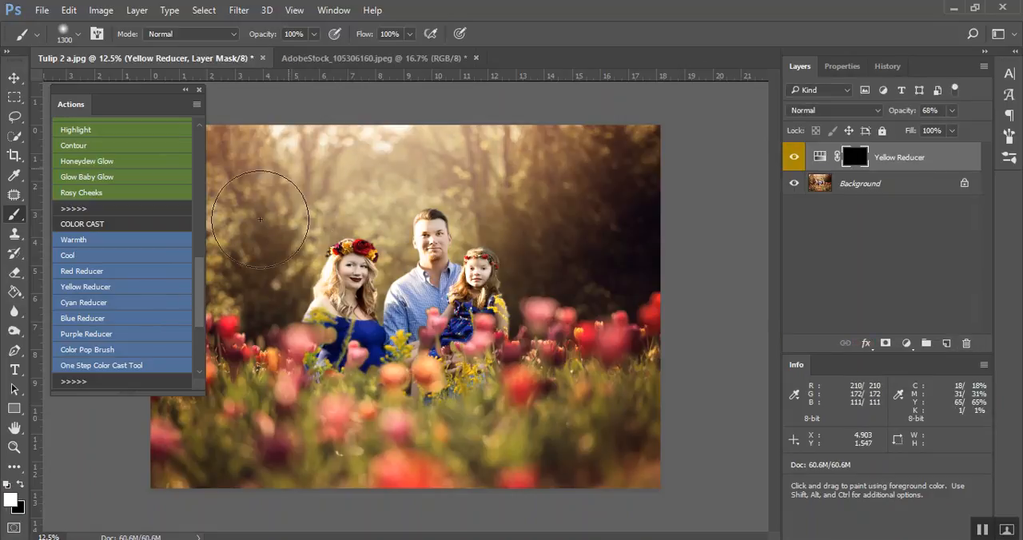
mouse_move(626, 227)
mouse_down()
mouse_move(434, 155)
mouse_move(539, 144)
mouse_up()
drag(889, 162, 967, 343)
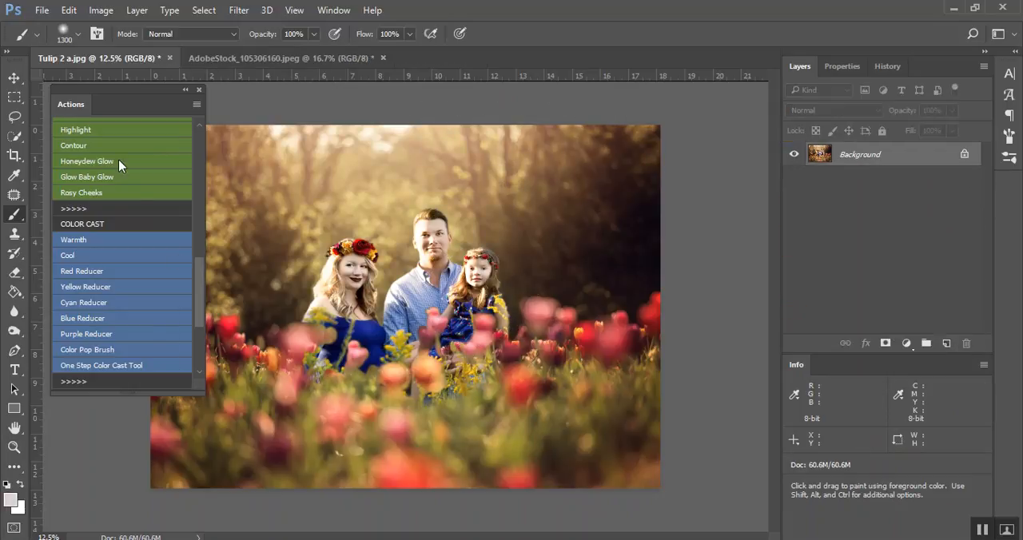
Try the Cyan Reducer and Blue Reducer actions one after the other, deleting each resulting group
click(98, 305)
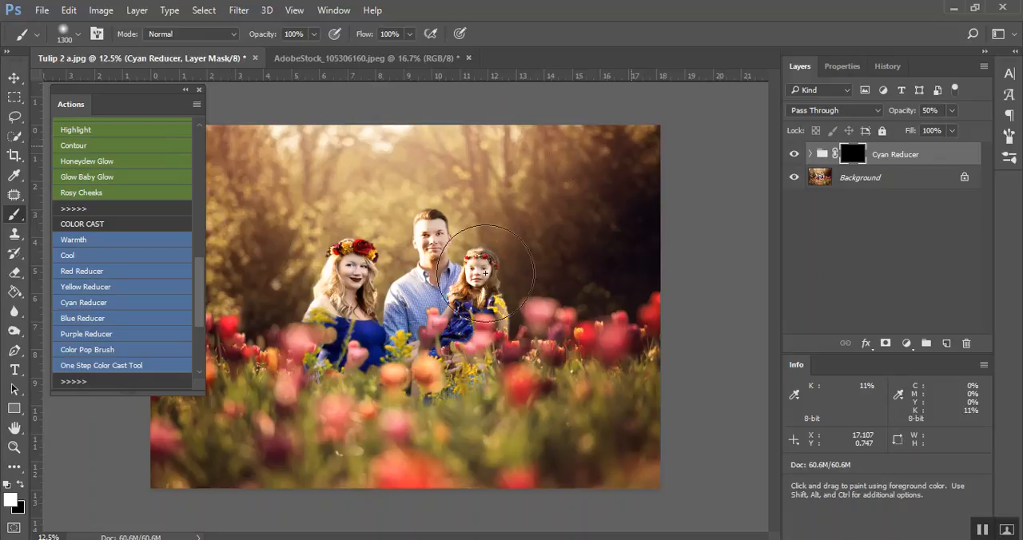
key(ctrl+i)
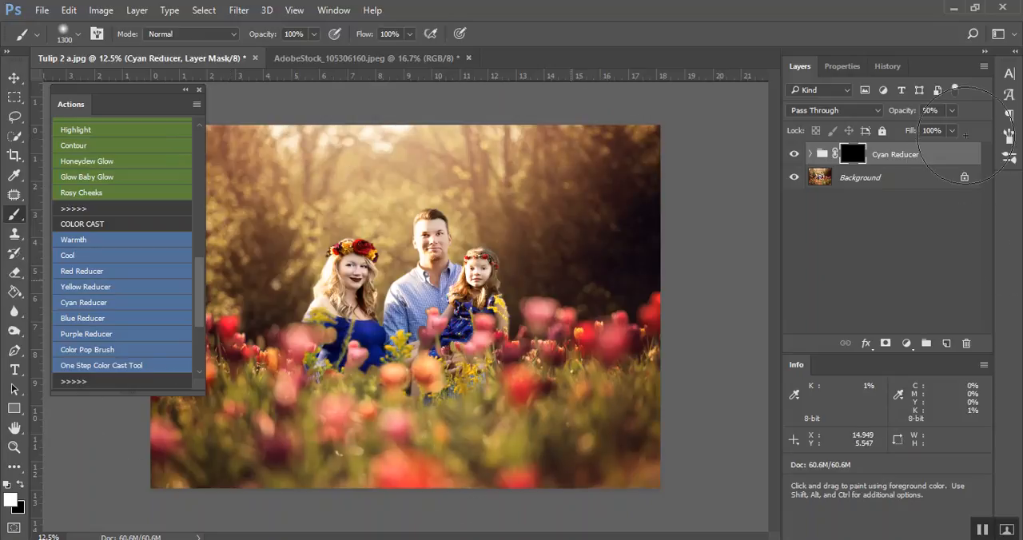
drag(913, 164, 966, 343)
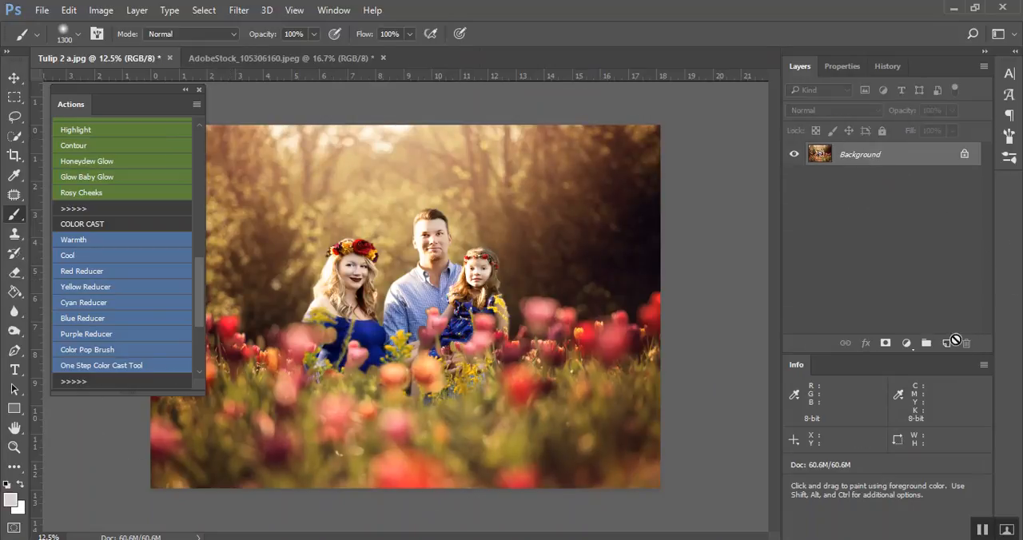
click(93, 319)
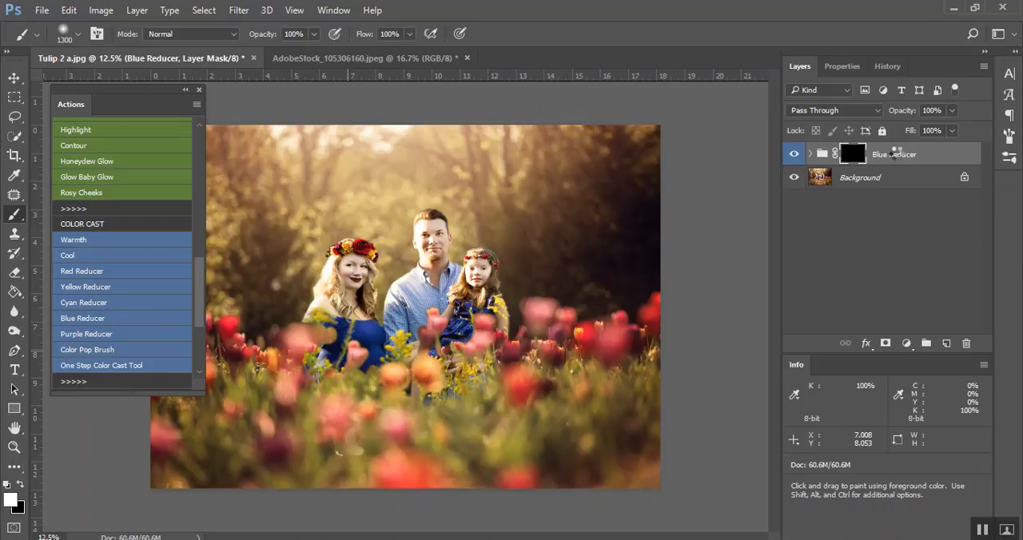
drag(896, 157, 966, 344)
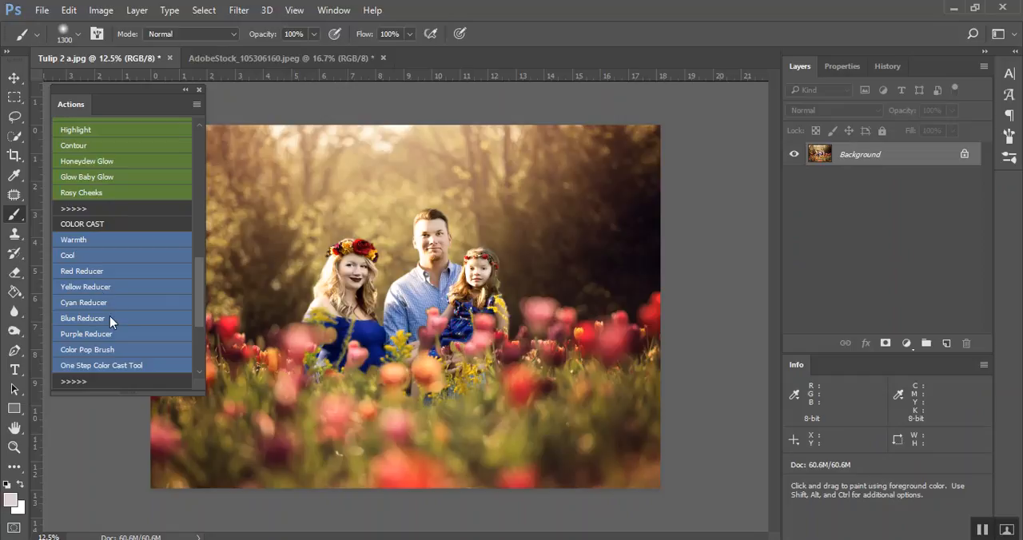
Try the Purple Reducer action by painting its mask across the photo, compare its visibility, and delete the group
click(100, 339)
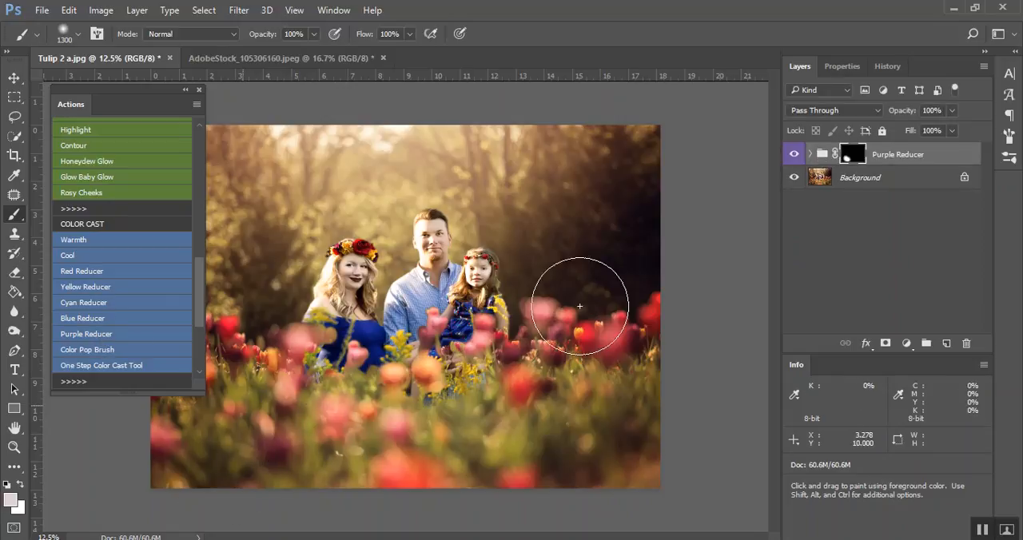
mouse_move(400, 240)
mouse_down()
mouse_move(290, 241)
mouse_move(611, 281)
mouse_move(584, 422)
mouse_up()
click(794, 160)
click(794, 160)
click(795, 159)
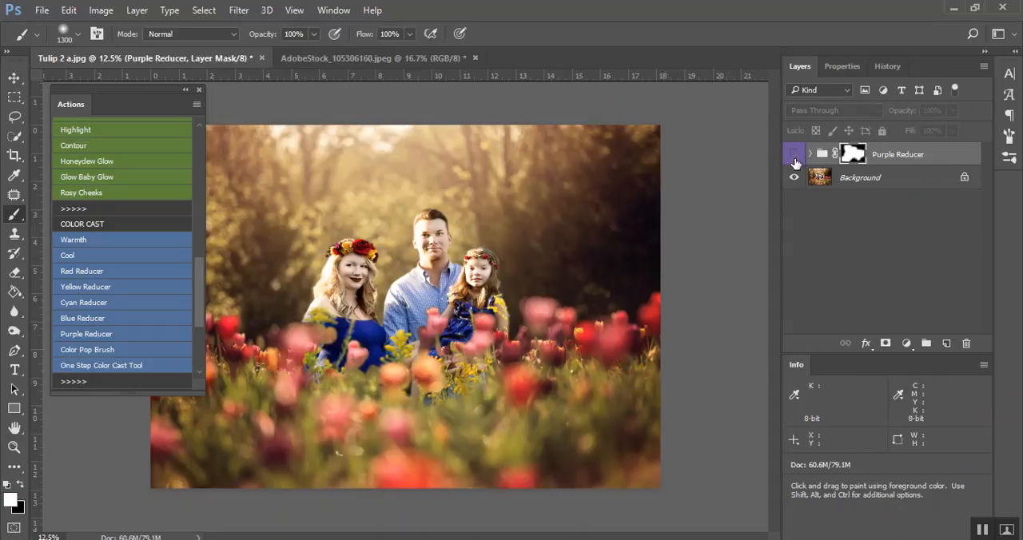
drag(933, 164, 965, 343)
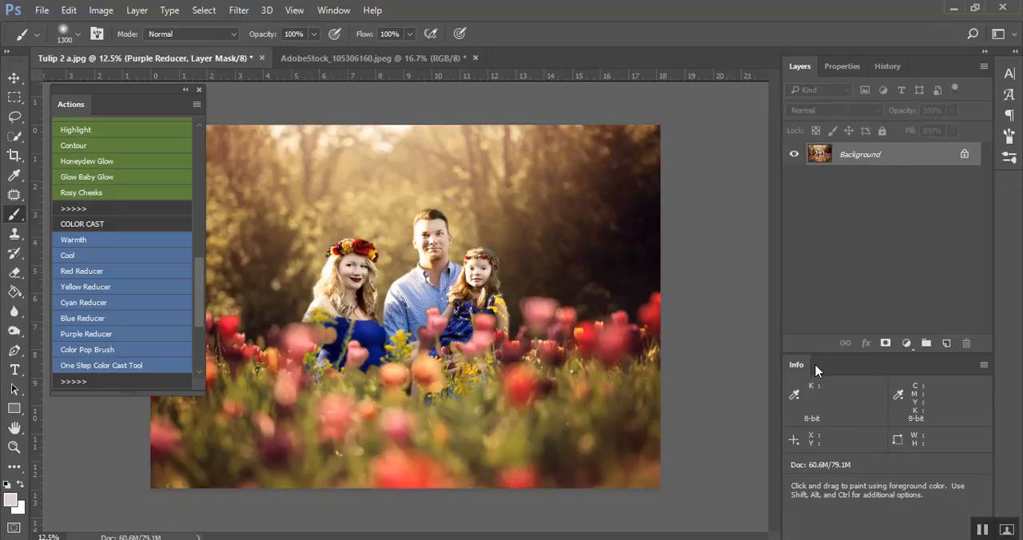
Apply the Color Pop Brush action to the tulip field and lower the Color Pop layer's opacity to 23%
click(116, 352)
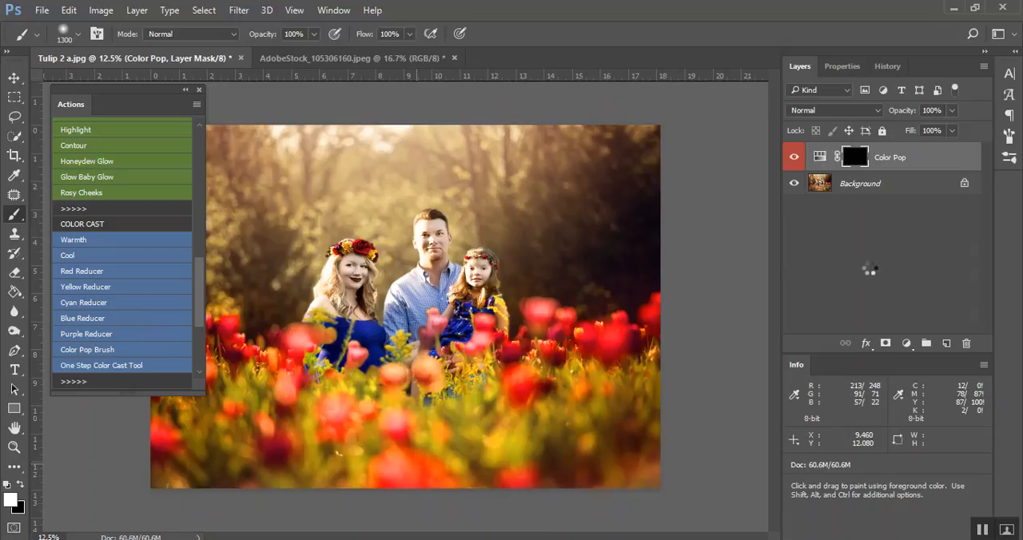
drag(954, 111, 901, 136)
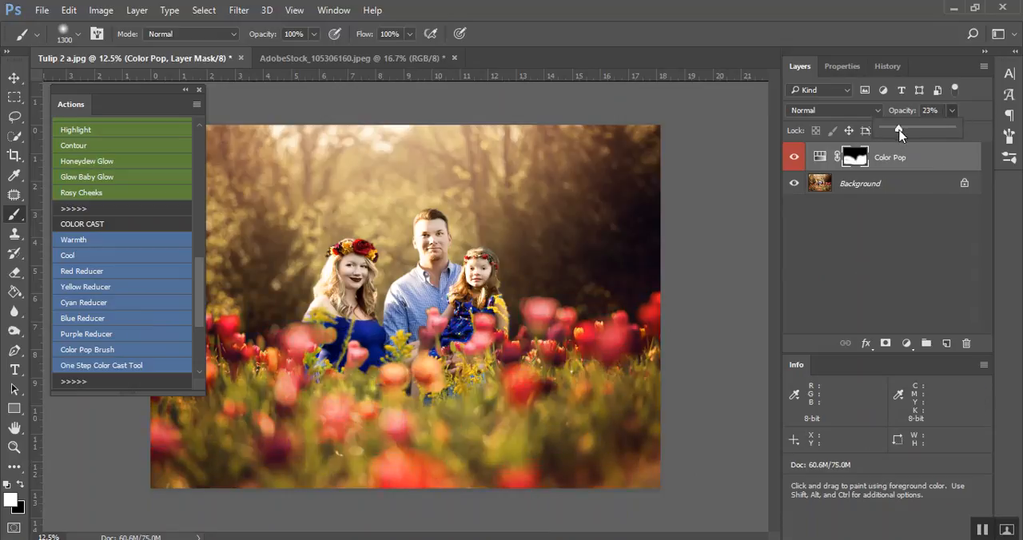
click(788, 163)
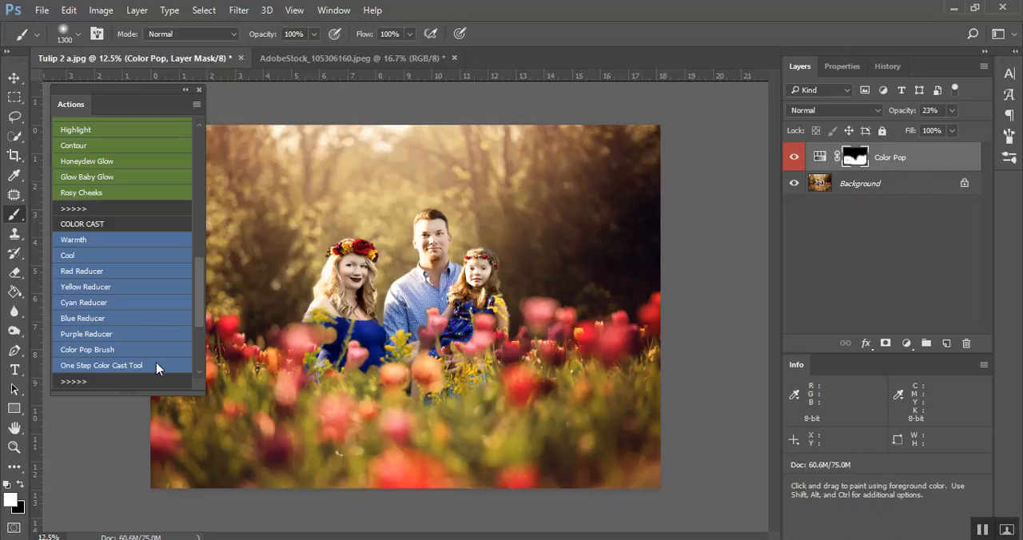
Run the Flare action, hide the Light Flare - Sun layer and show Light Flare - Straight Across instead
scroll(154, 364, down, 2)
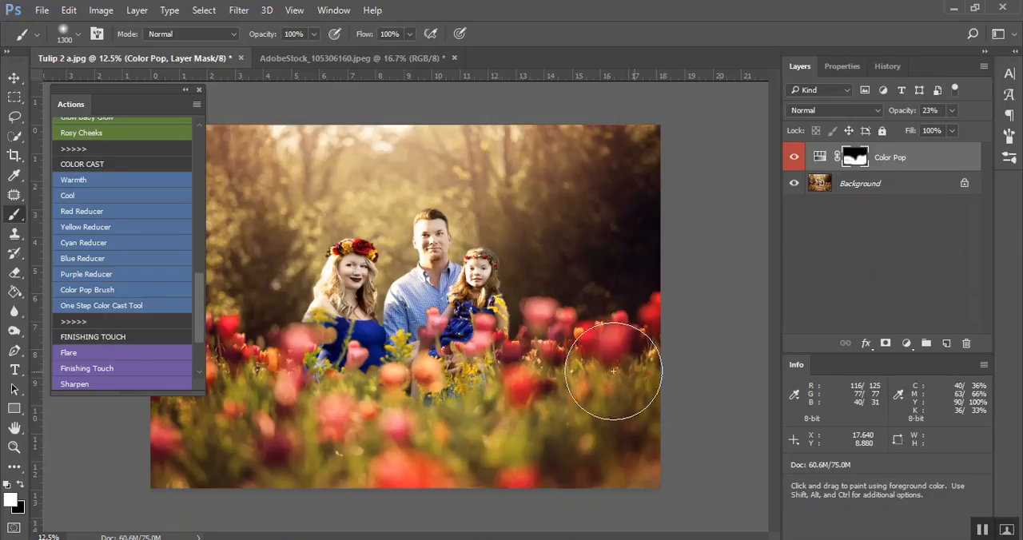
scroll(128, 296, down, 2)
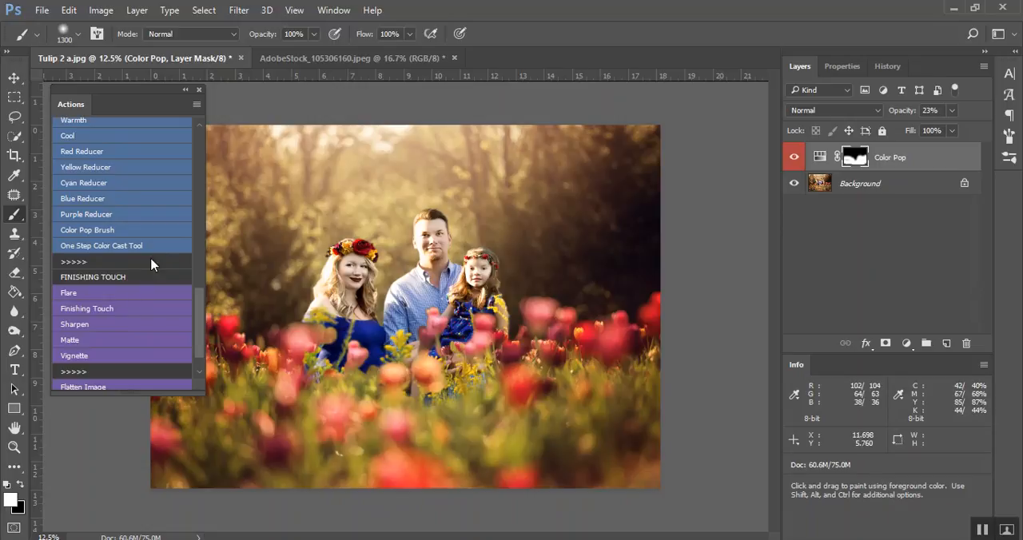
click(107, 293)
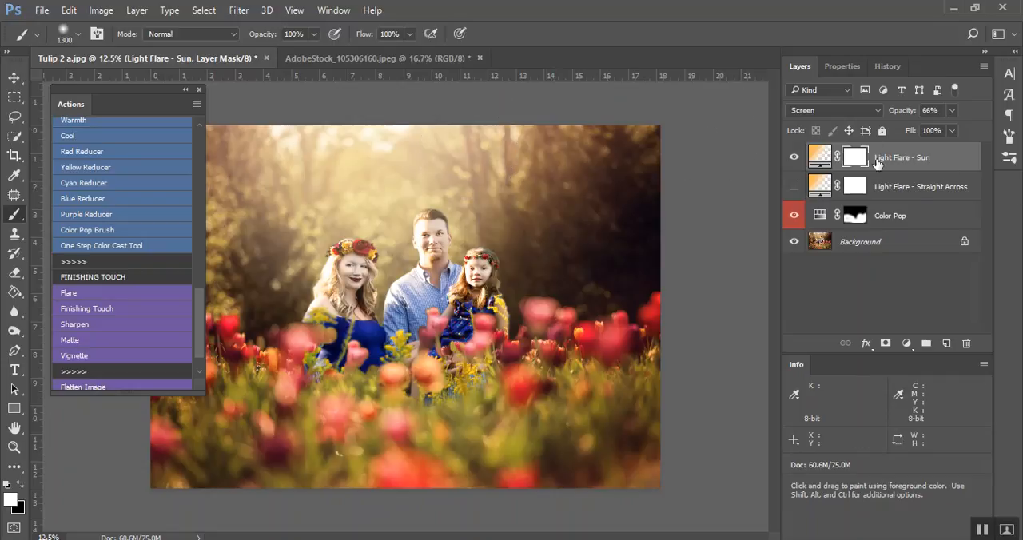
click(794, 159)
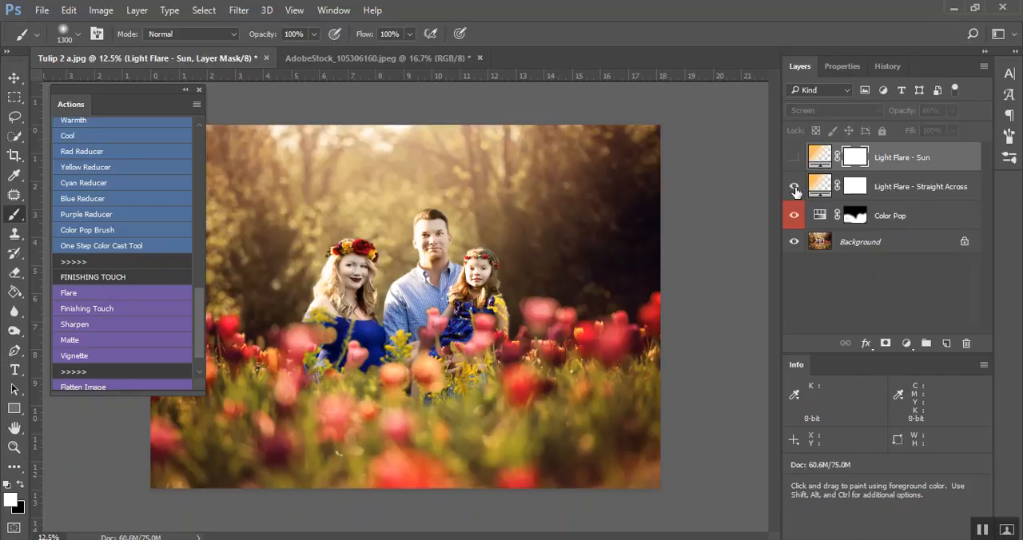
click(794, 187)
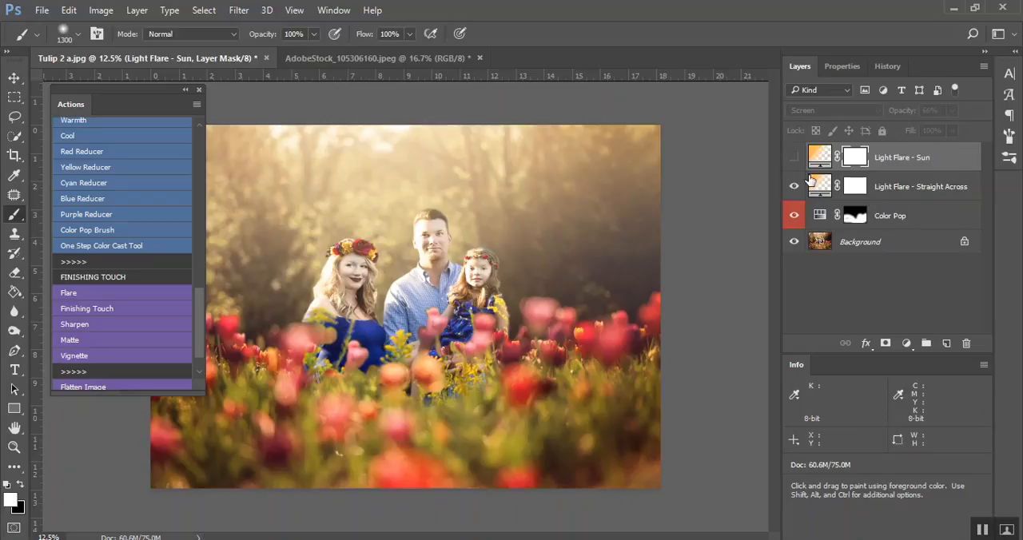
Inspect the gradient fill settings and opacity of the Light Flare - Straight Across layer
double_click(829, 187)
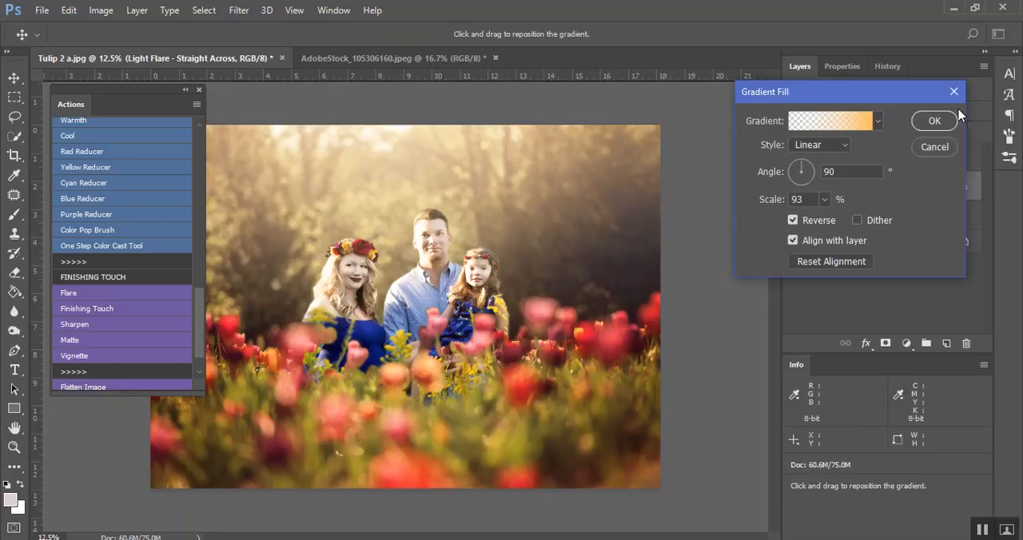
click(950, 144)
click(951, 111)
click(938, 127)
Paint black on the Light Flare - Straight Across mask over the family, reducing brush opacity to 30% for further strokes
click(855, 186)
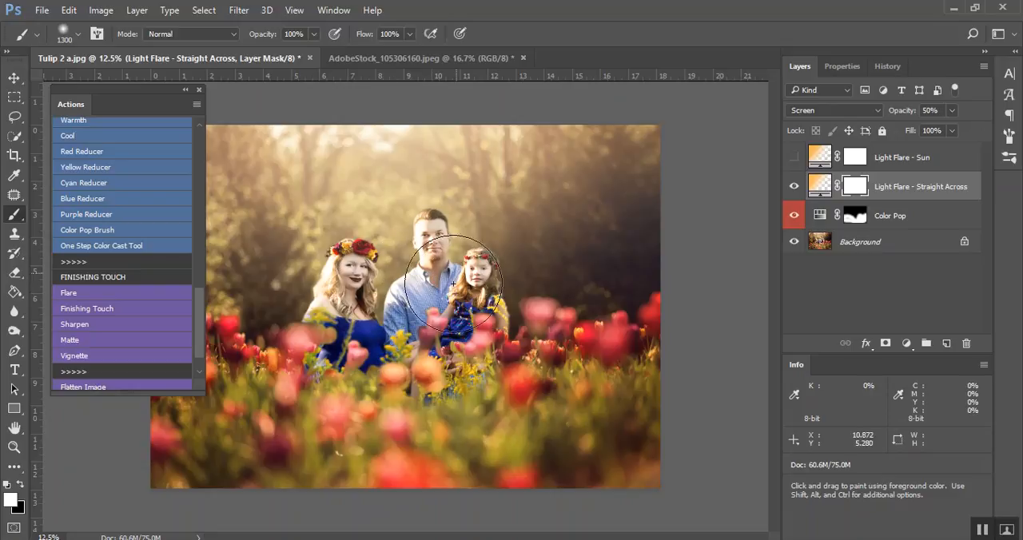
key(x)
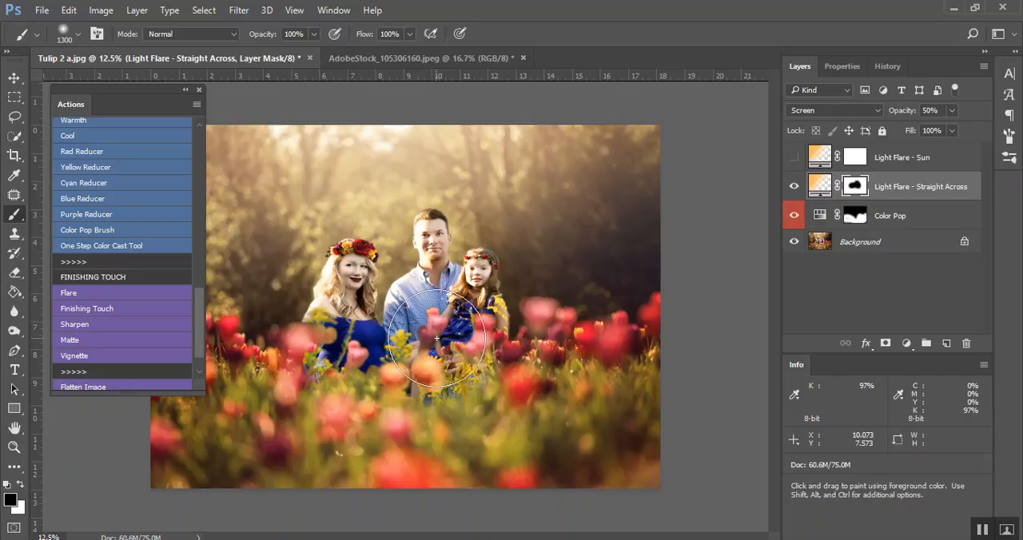
key(3)
mouse_move(477, 316)
mouse_down()
mouse_move(470, 267)
mouse_move(456, 305)
mouse_move(414, 249)
mouse_move(368, 274)
mouse_up()
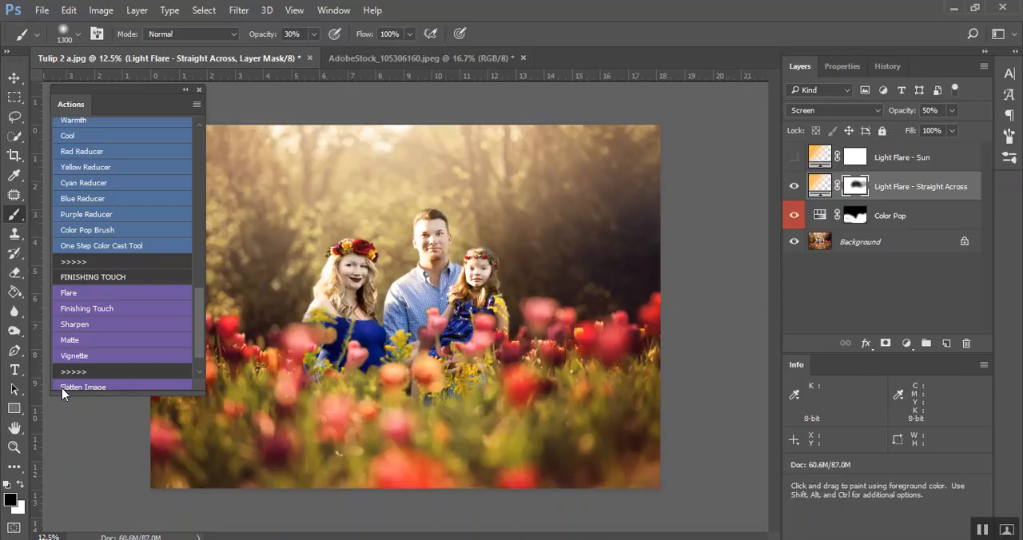
Run the Finishing Touch action and review its Vignette layer and the group's opacity control
click(112, 309)
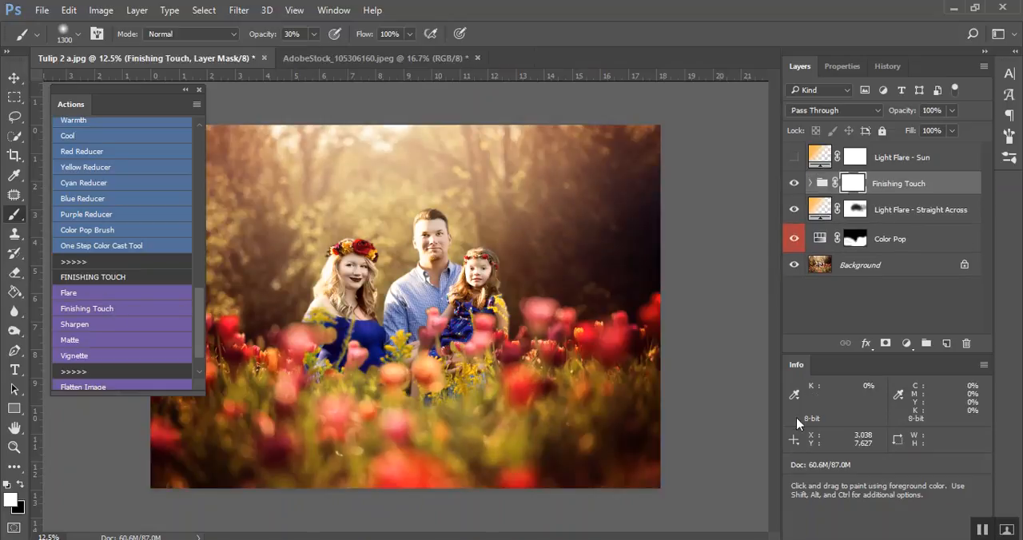
click(810, 184)
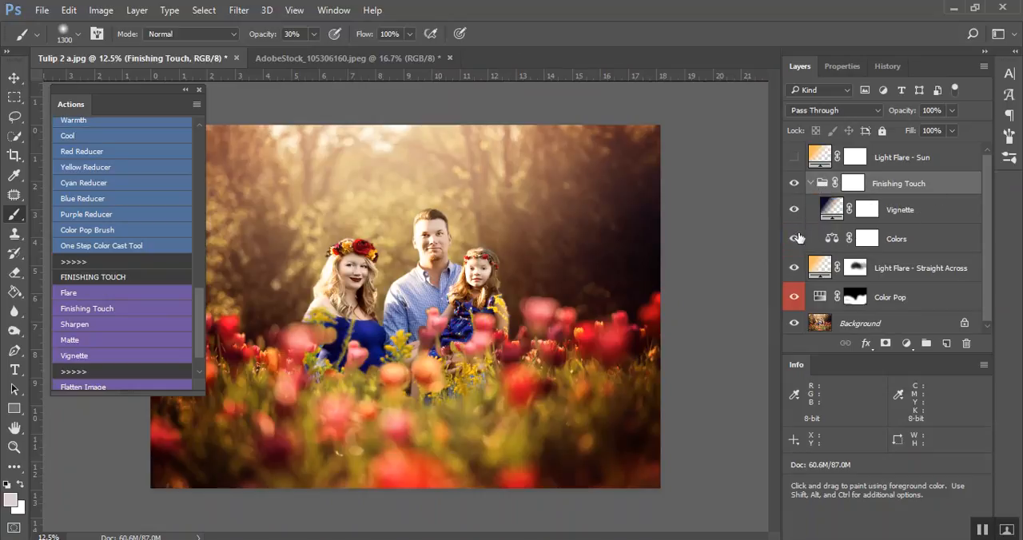
click(793, 211)
click(793, 211)
click(810, 184)
click(951, 111)
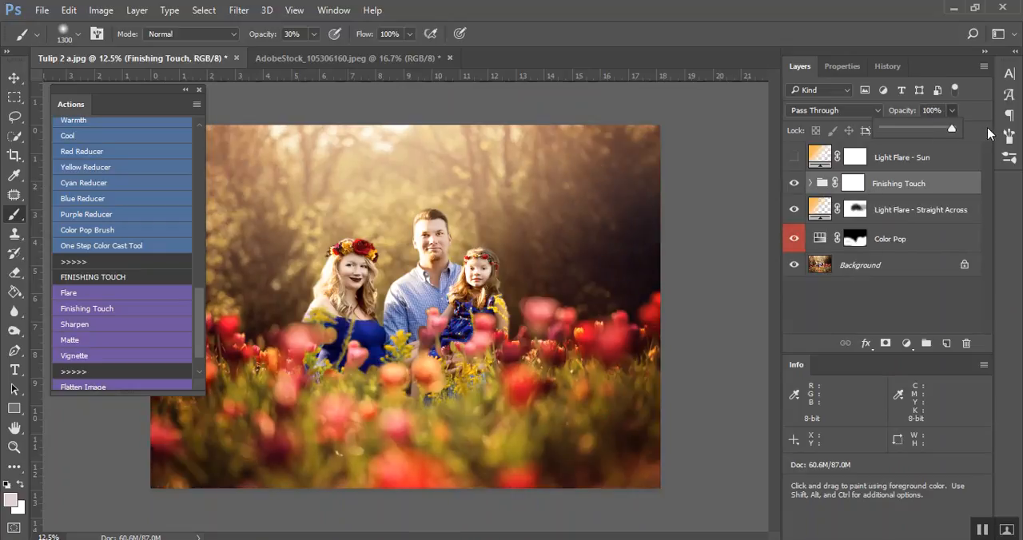
Run the Sharpen, Matte and Vignette finishing actions on the family photo
click(102, 325)
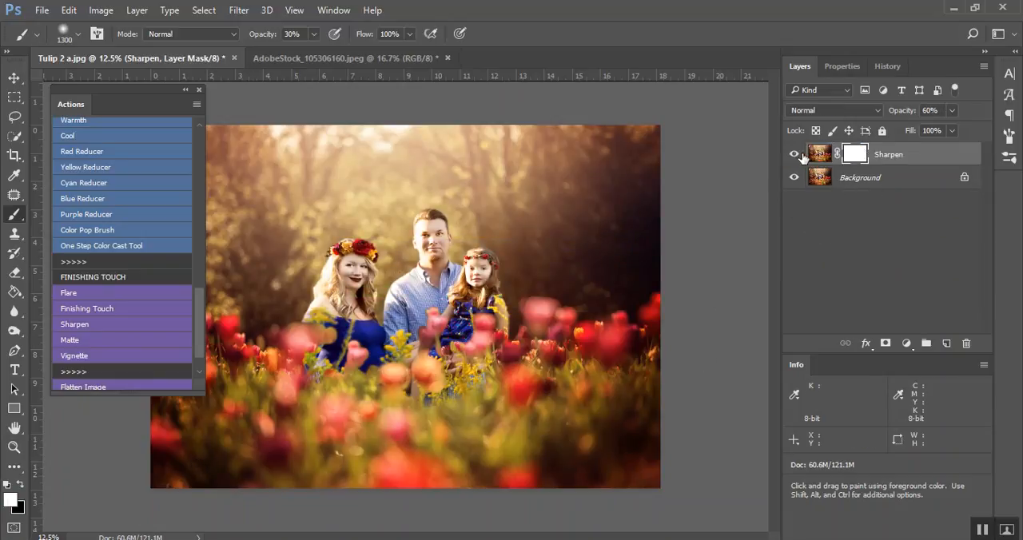
click(93, 340)
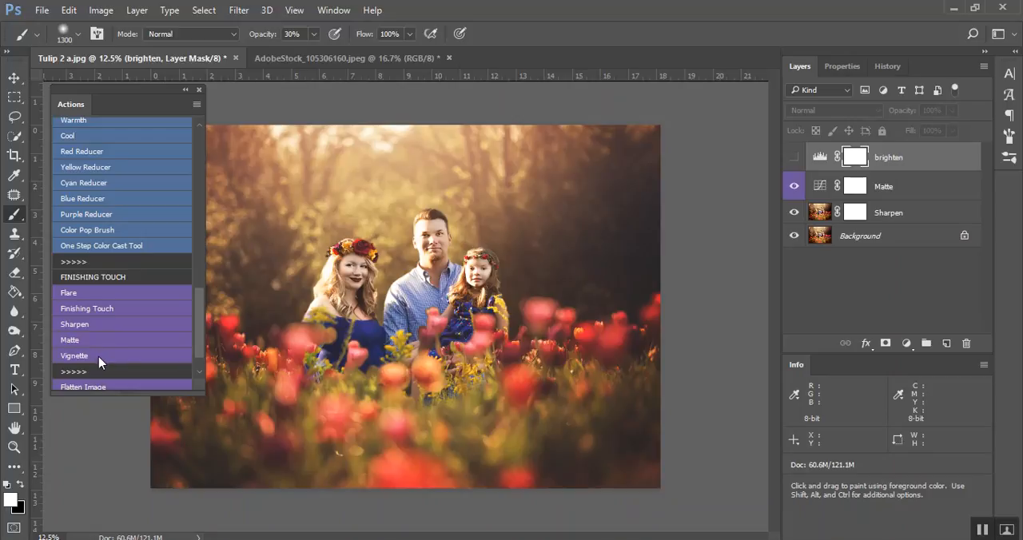
click(99, 356)
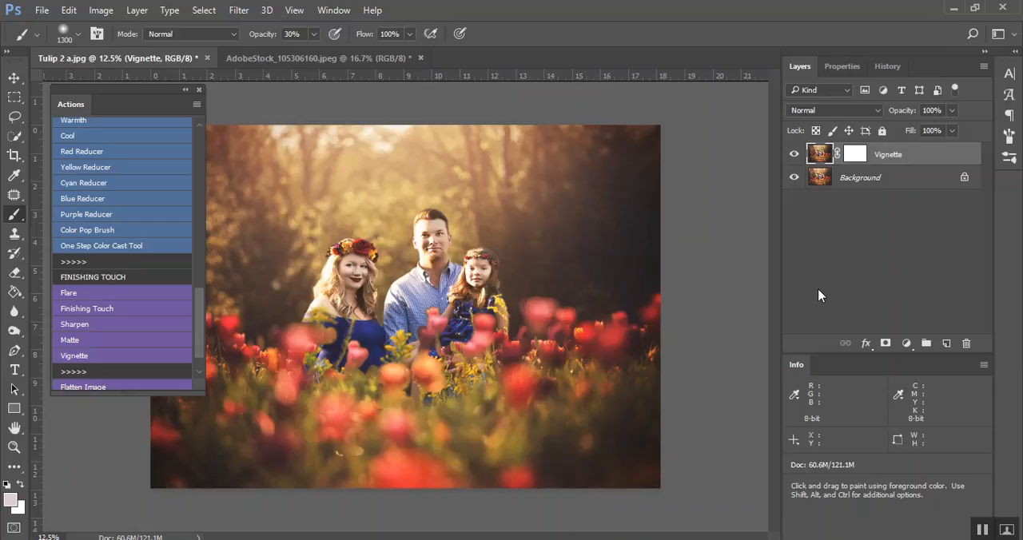
scroll(108, 262, down, 2)
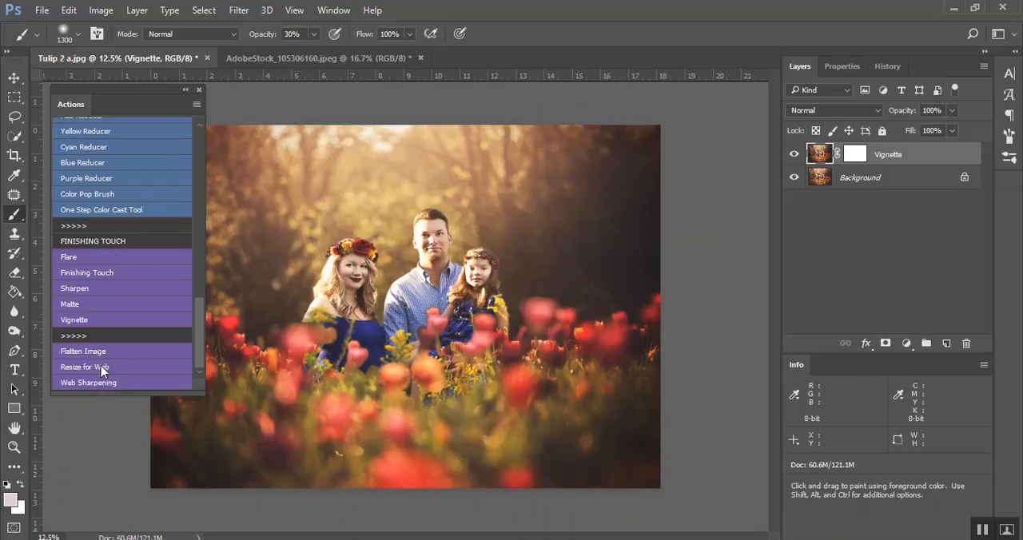